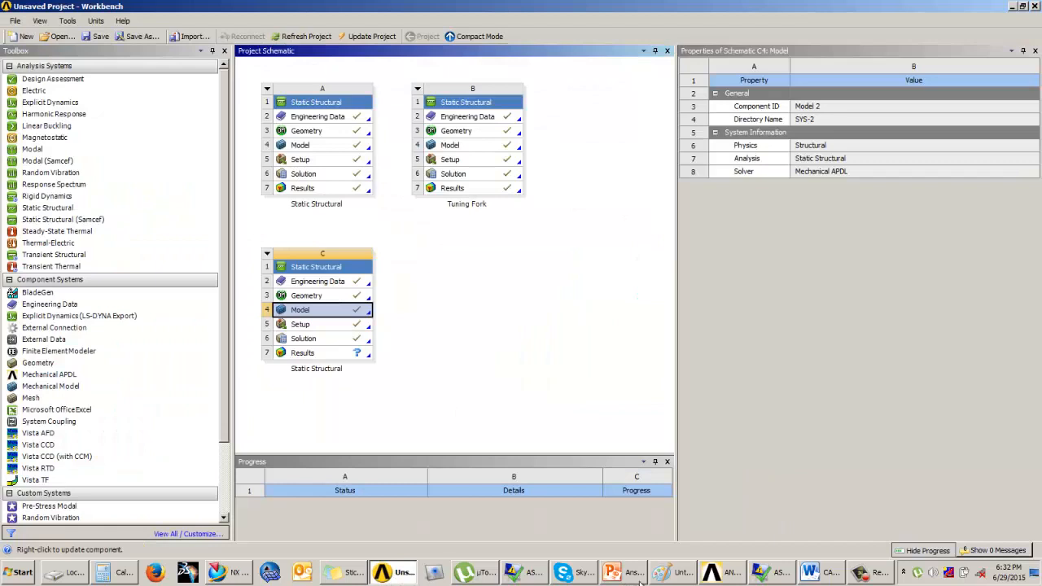
Check the Example 4 truss slide in PowerPoint and add a new Static Structural analysis system to the Workbench project schematic
left_click(618, 573)
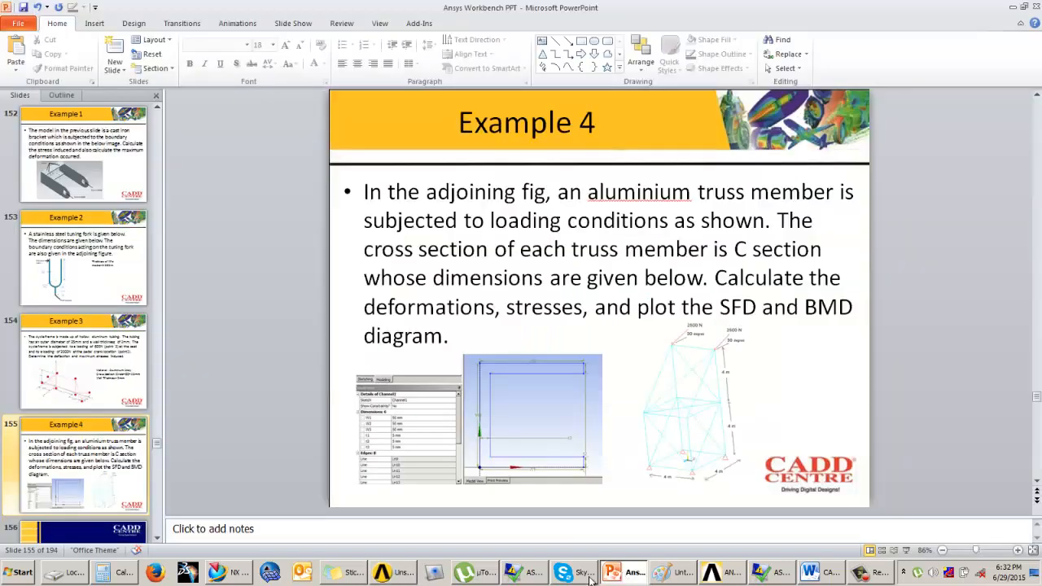
left_click(401, 575)
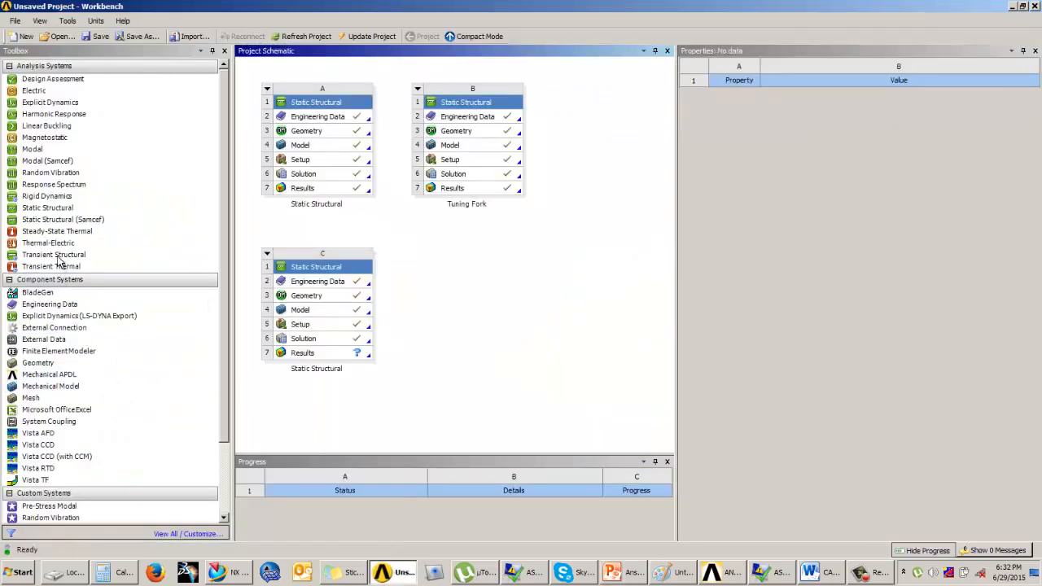
double_click(57, 211)
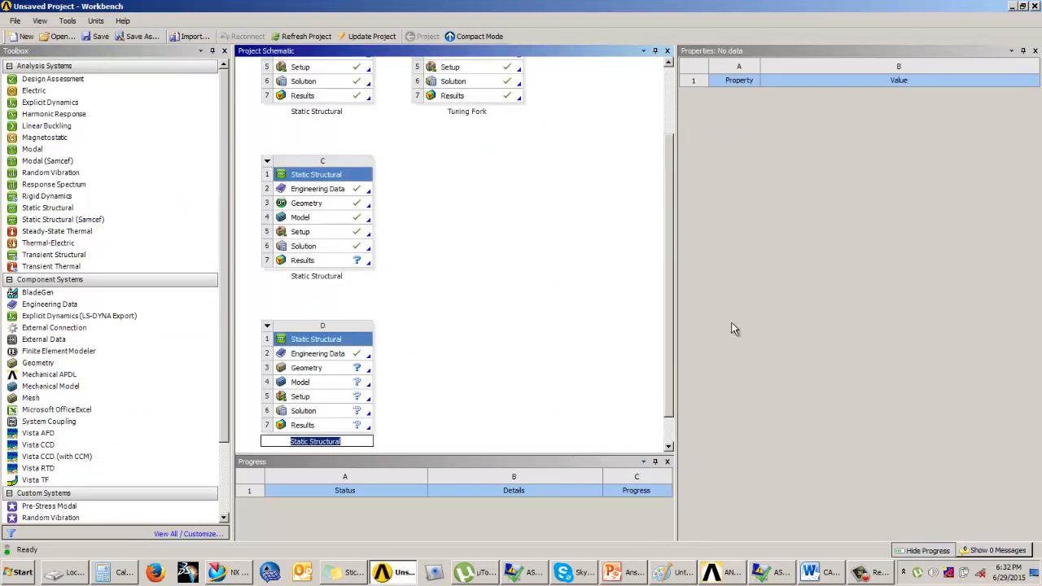
left_click_drag(672, 330, 665, 399)
Examine the General Materials library in the new Static Structural system's engineering data and return to the project
left_click(347, 322)
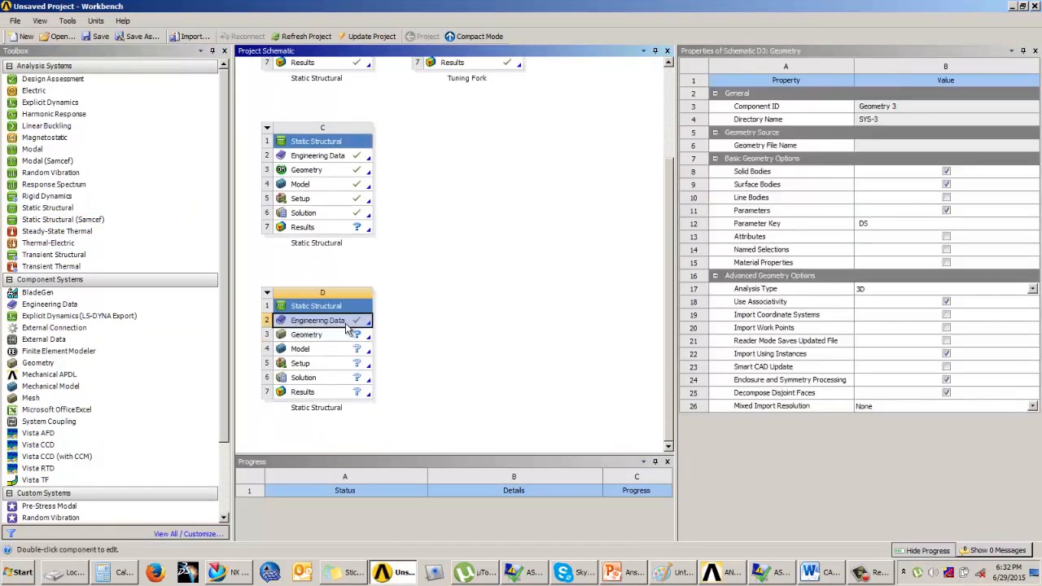
double_click(346, 321)
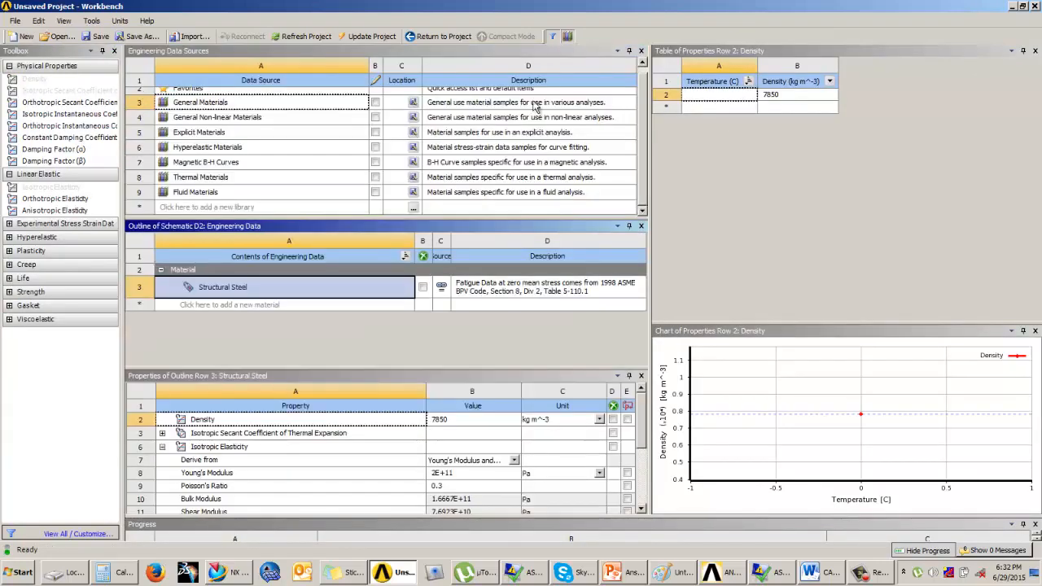
left_click(567, 36)
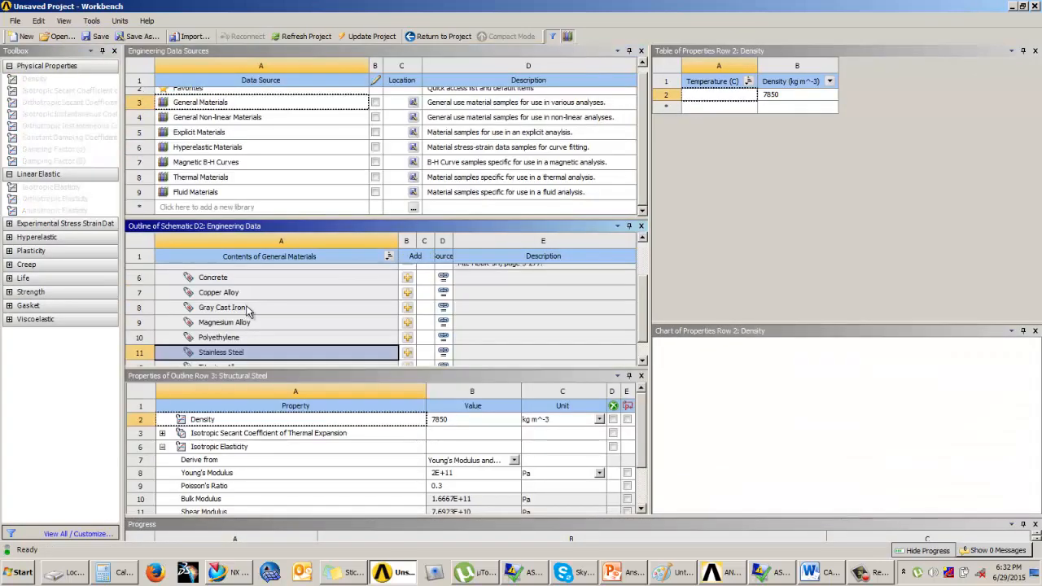
scroll(330, 321, "up", 2)
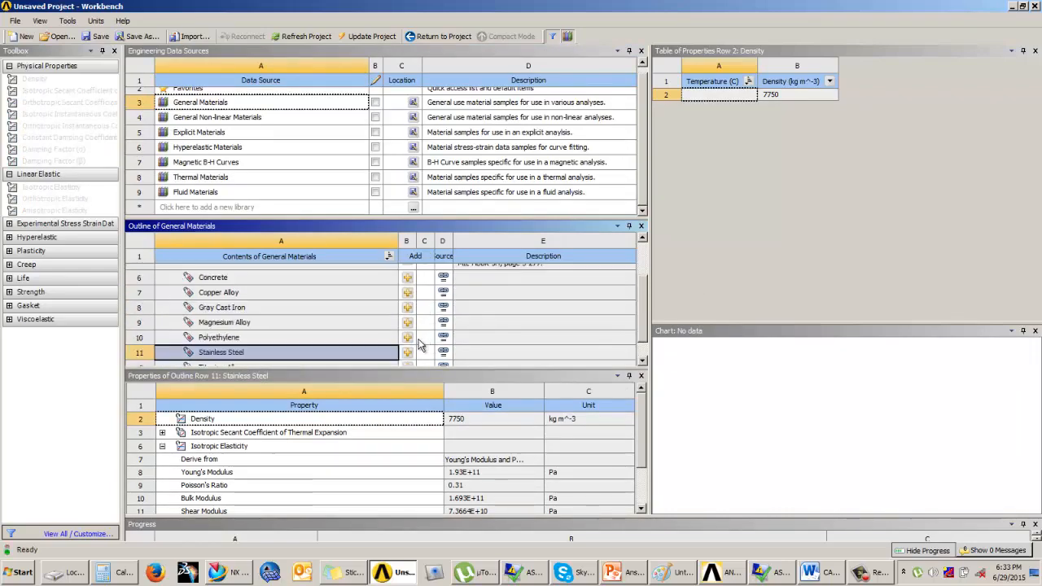
scroll(422, 340, "down", 2)
left_click(567, 36)
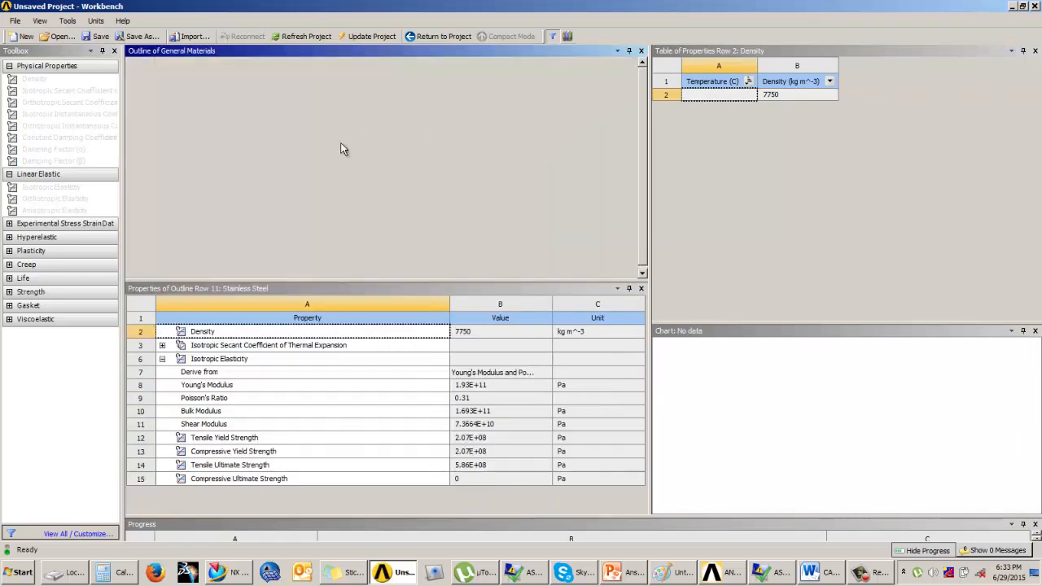
left_click(432, 38)
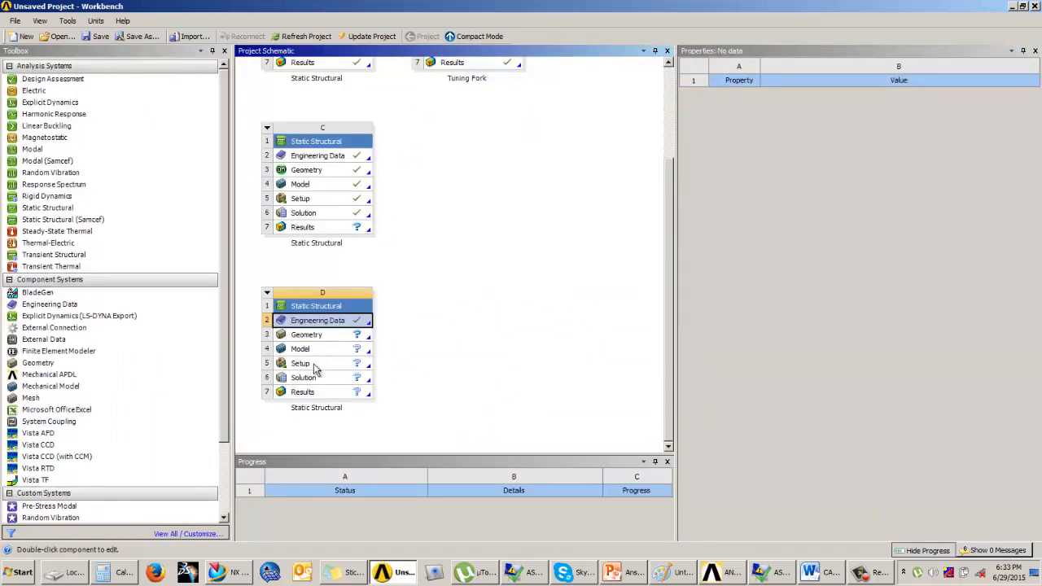
Open the new Static Structural system's geometry in DesignModeler with meter as the length unit
left_click(333, 342)
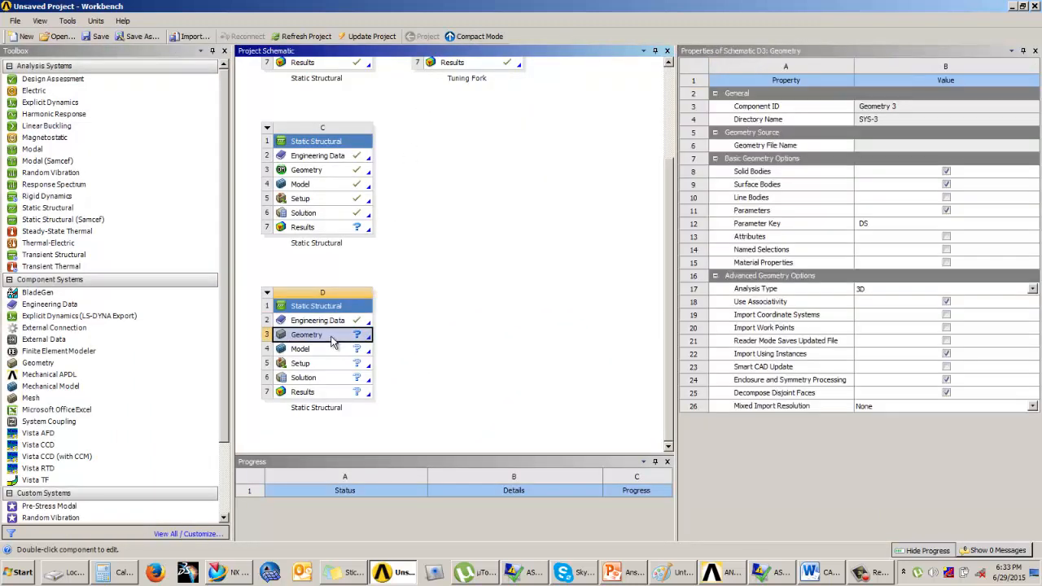
double_click(333, 342)
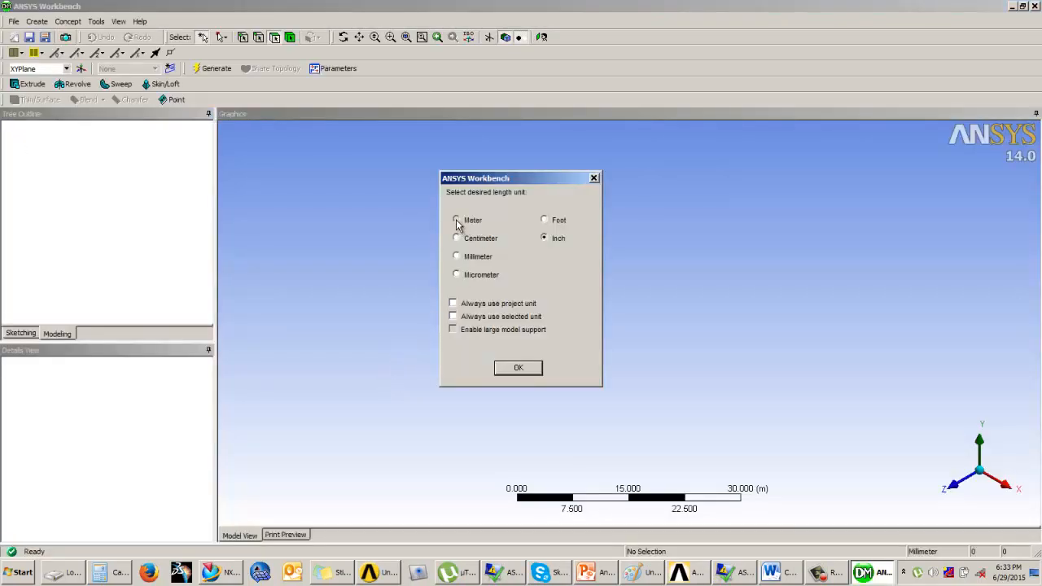
left_click(456, 221)
left_click(515, 370)
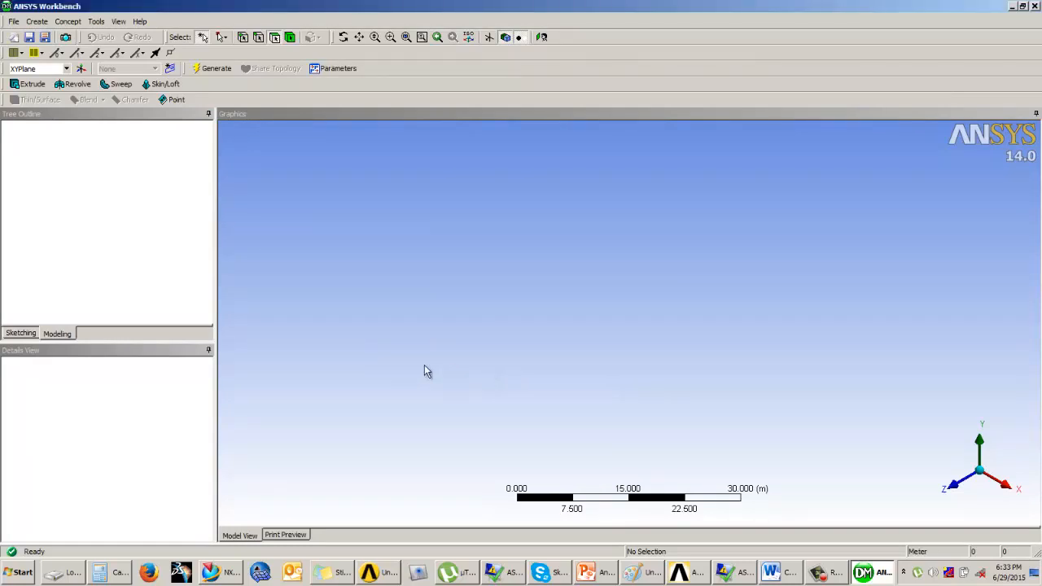
Review the truss drawing in PowerPoint and, back in DesignModeler, start sketching on the ZXPlane viewed face-on
left_click(603, 578)
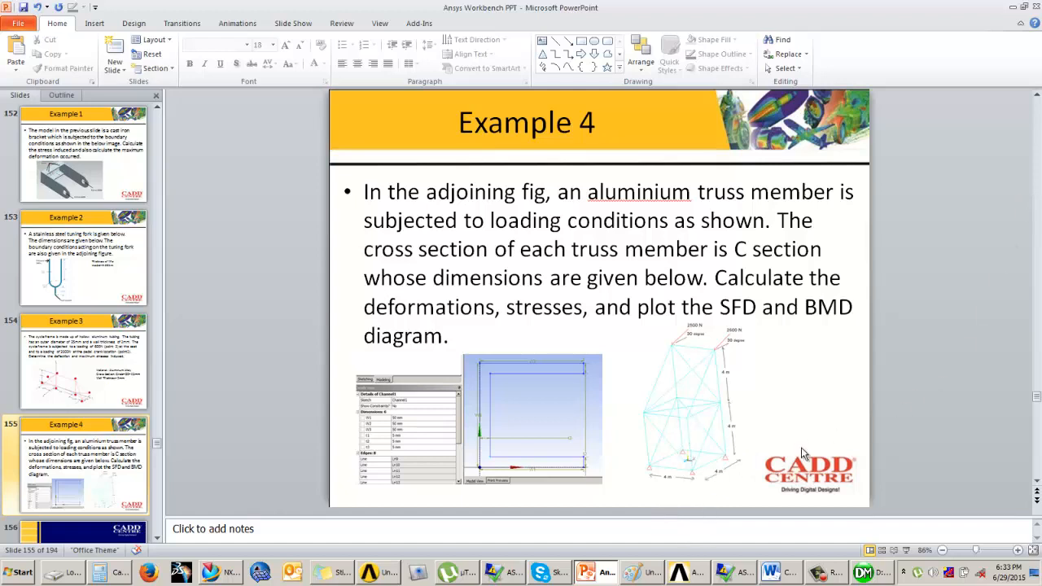
left_click(861, 573)
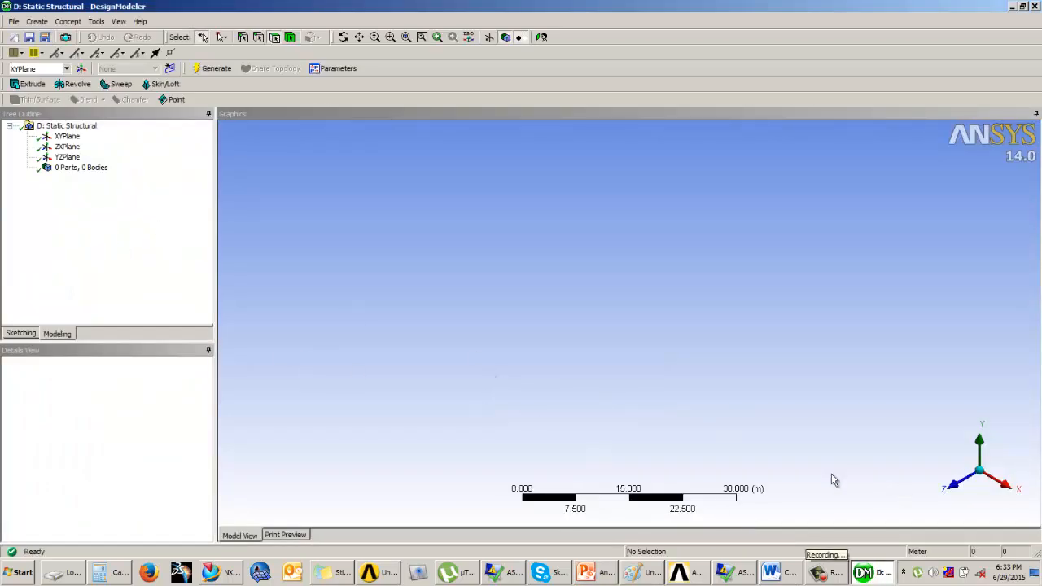
left_click(67, 148)
left_click(21, 333)
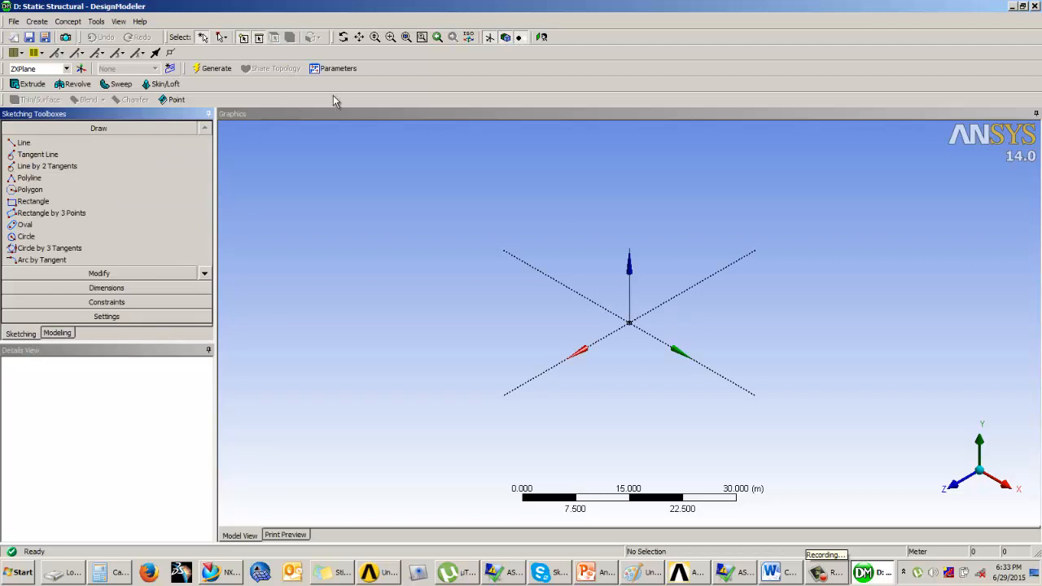
left_click(541, 36)
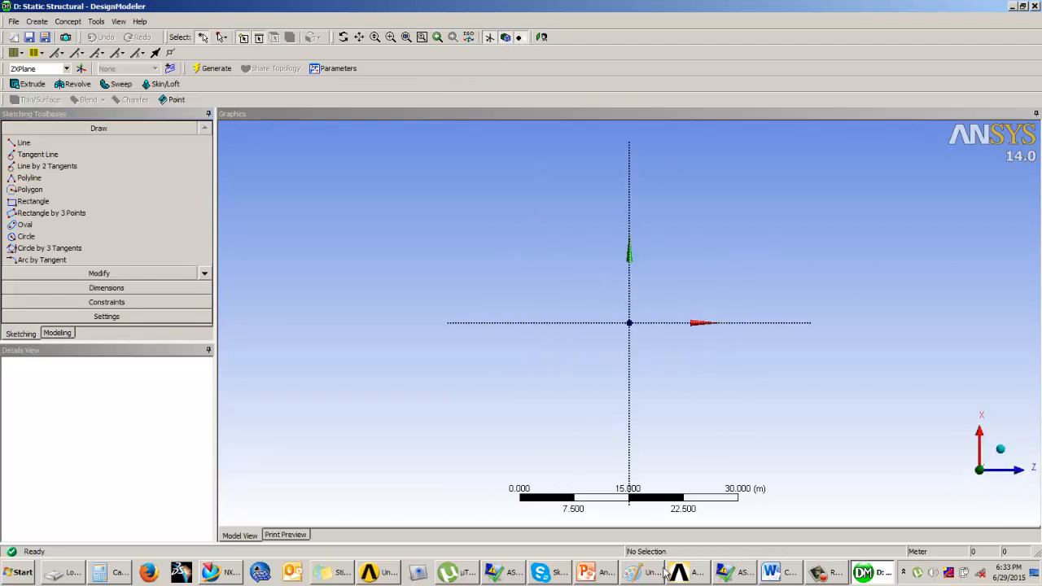
Recheck the truss base in PowerPoint and sketch a rectangle about 29.2 m by 25 m around the origin in DesignModeler
left_click(599, 573)
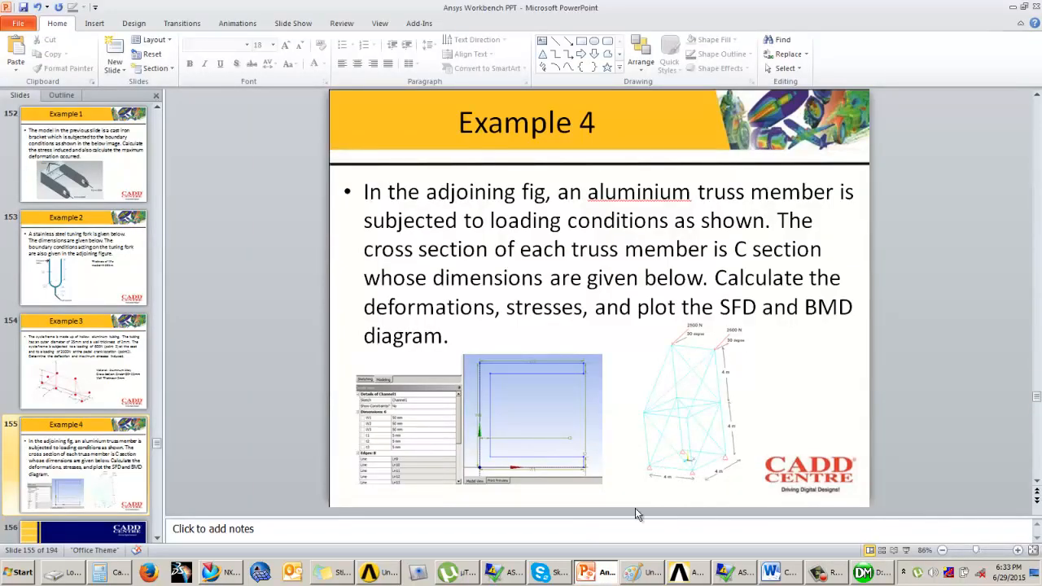
left_click(863, 573)
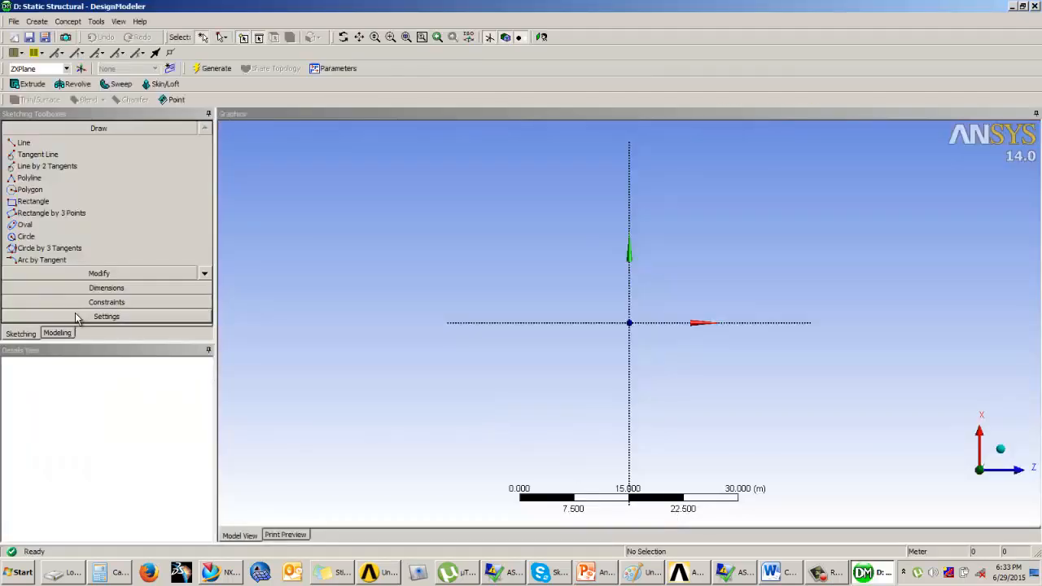
left_click(33, 201)
left_click(525, 231)
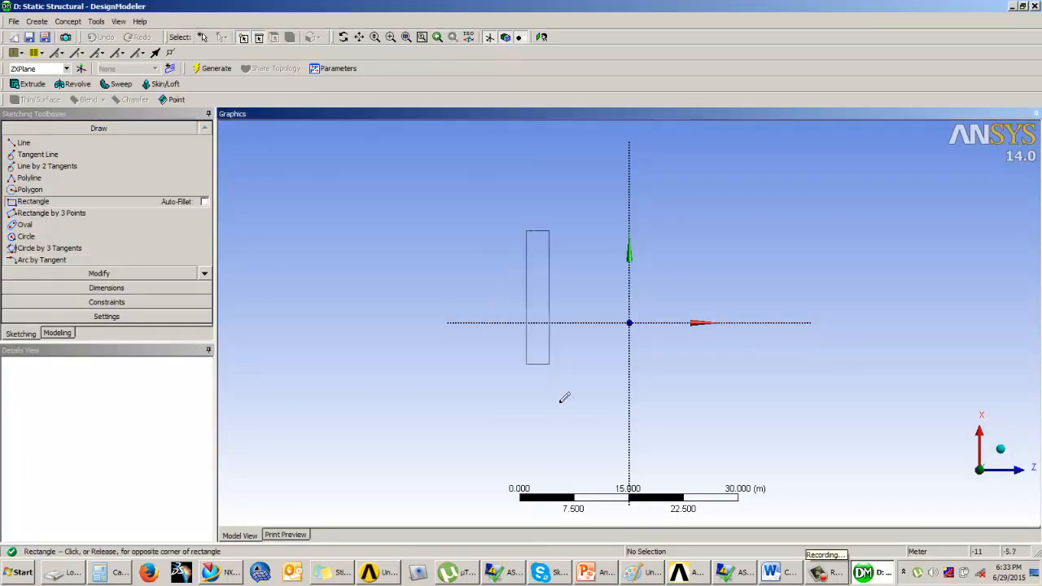
left_click(739, 414)
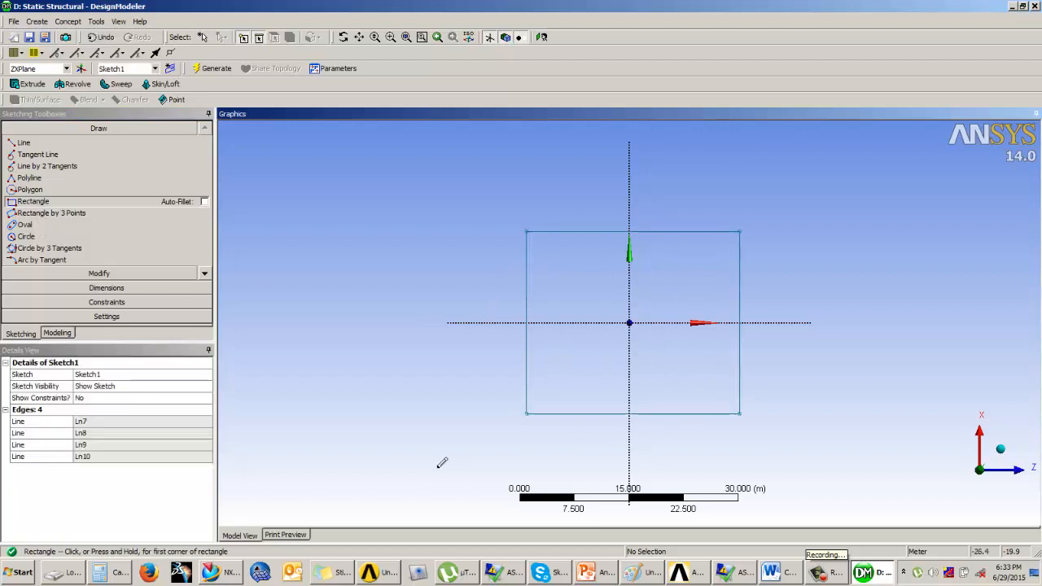
Dimension the rectangle's width and height and set both to 4 m
left_click(106, 287)
left_click(580, 197)
left_click(528, 275)
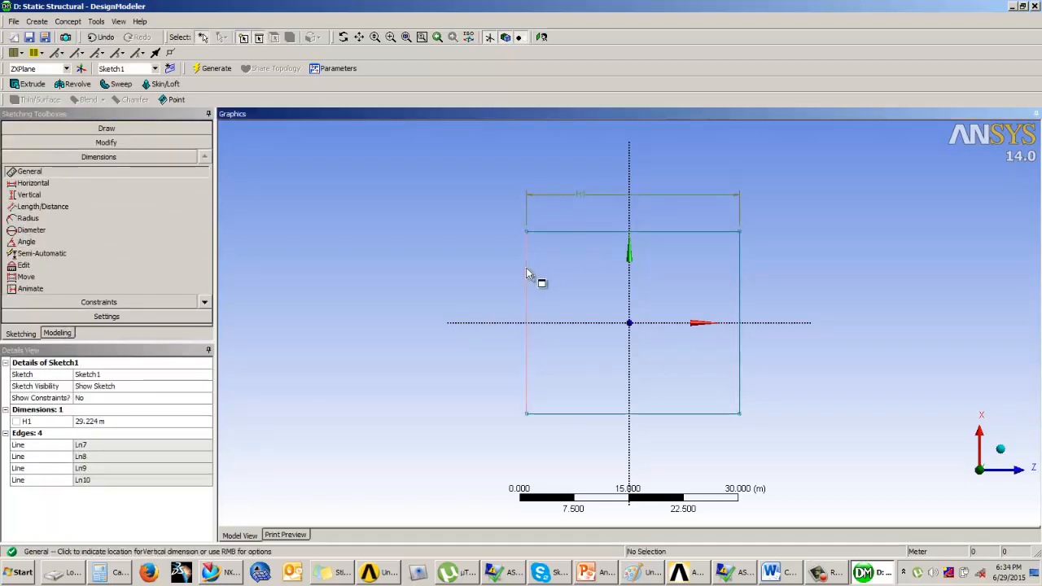
left_click(486, 274)
left_click(127, 421)
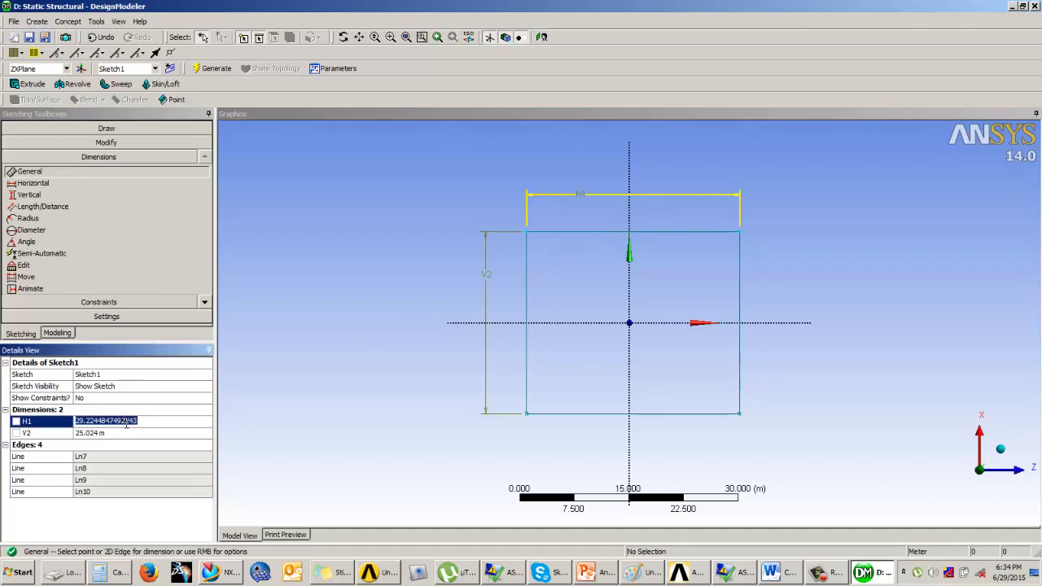
type("4")
key("Return")
left_click(111, 433)
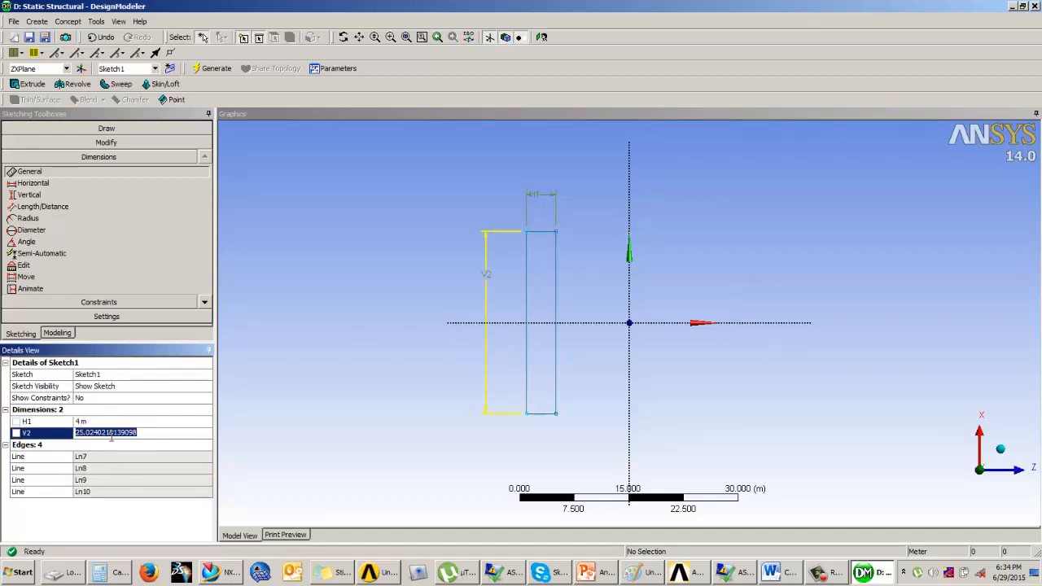
type("4")
key("Return")
Constrain the square's two vertical edges to be symmetric about the sketch's vertical axis
left_click(81, 302)
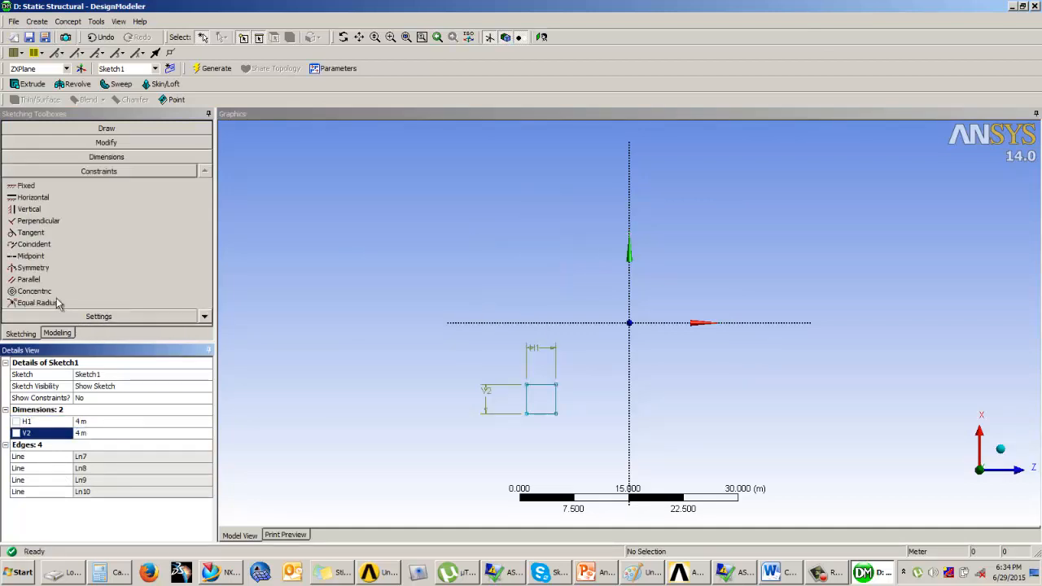
left_click(54, 267)
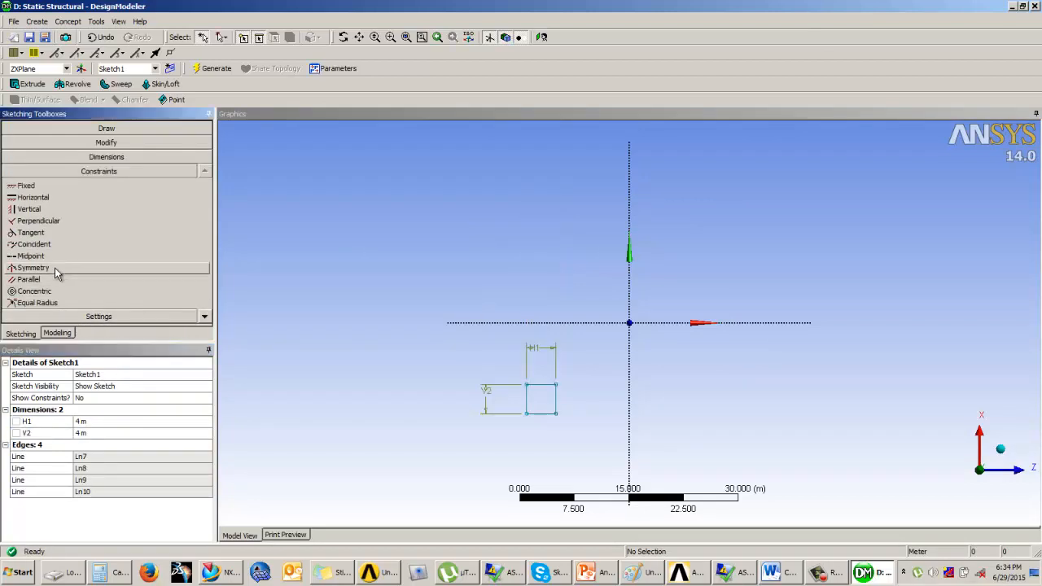
left_click(629, 373)
left_click(527, 399)
left_click(556, 404)
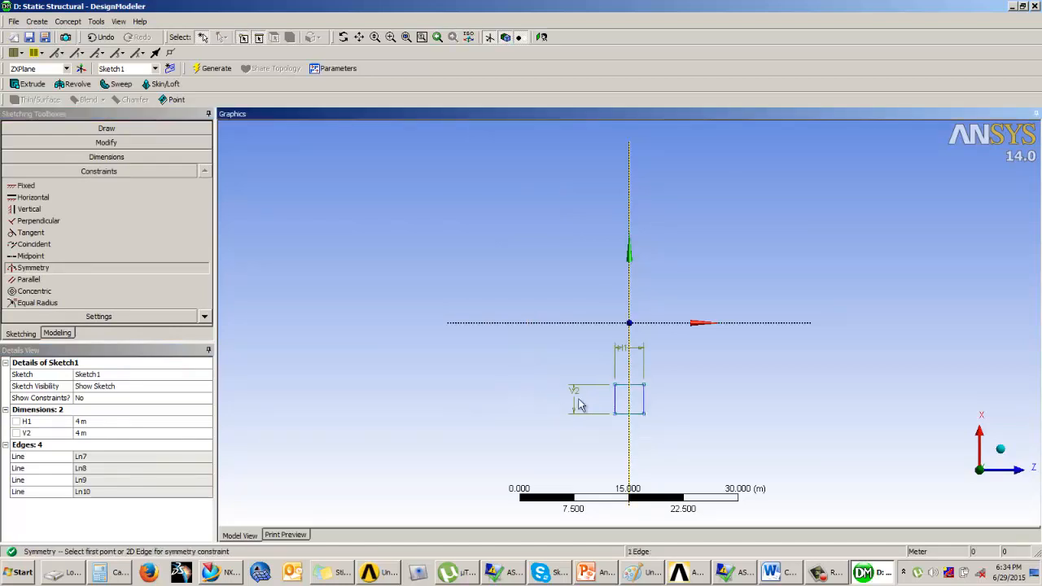
Try to apply a symmetry constraint to the square about the horizontal axis and undo the attempt
left_click(57, 269)
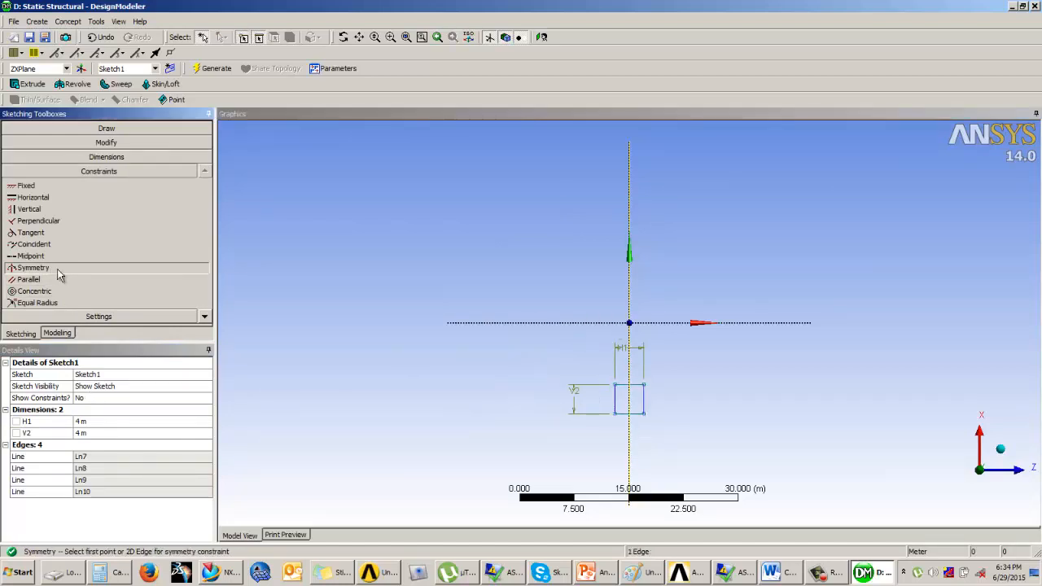
left_click(561, 325)
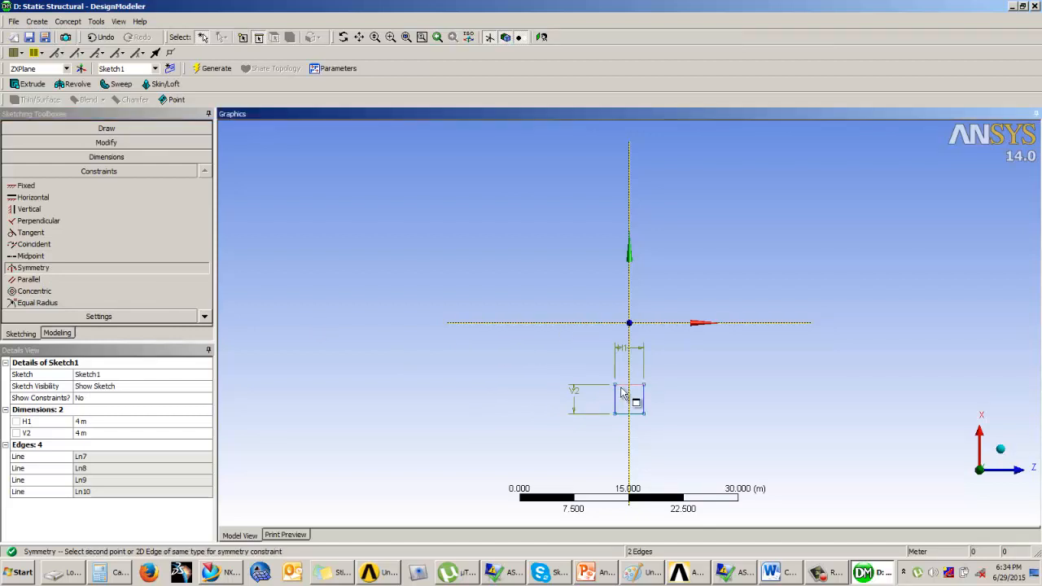
left_click(623, 385)
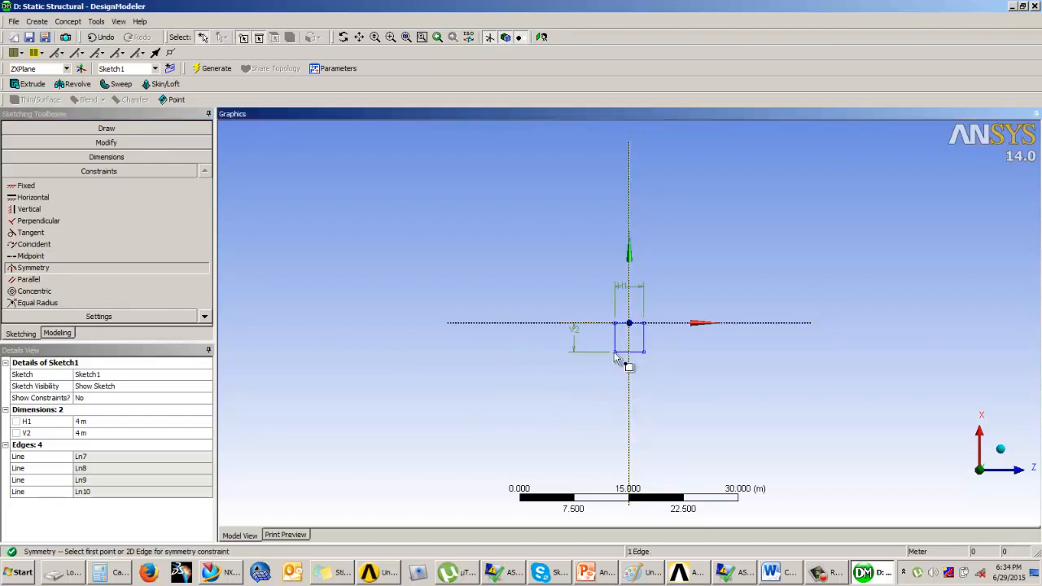
key("ctrl+z")
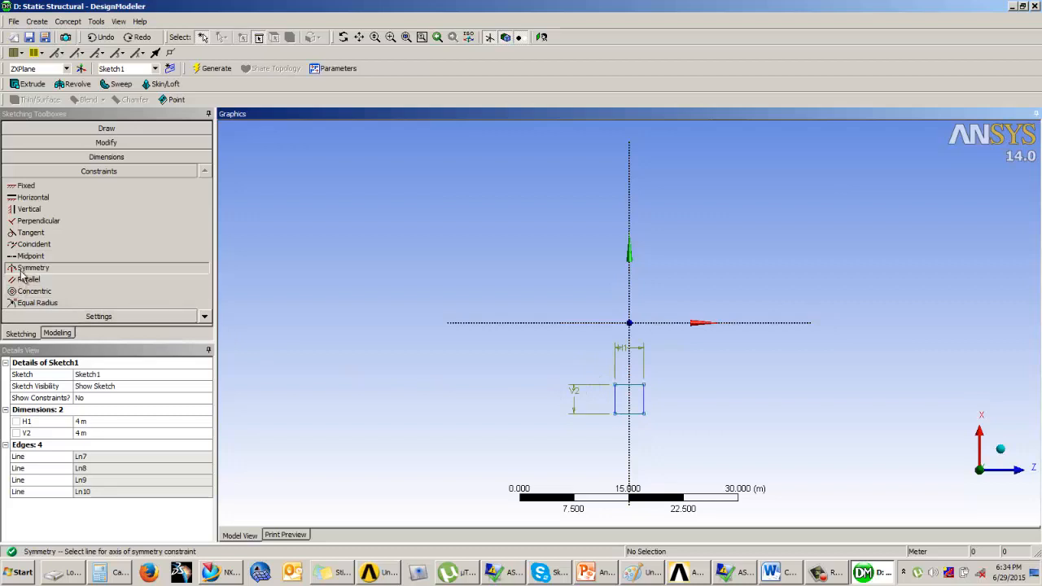
Constrain the square's two horizontal edges to be symmetric about the sketch's horizontal axis
left_click(569, 323)
left_click(631, 385)
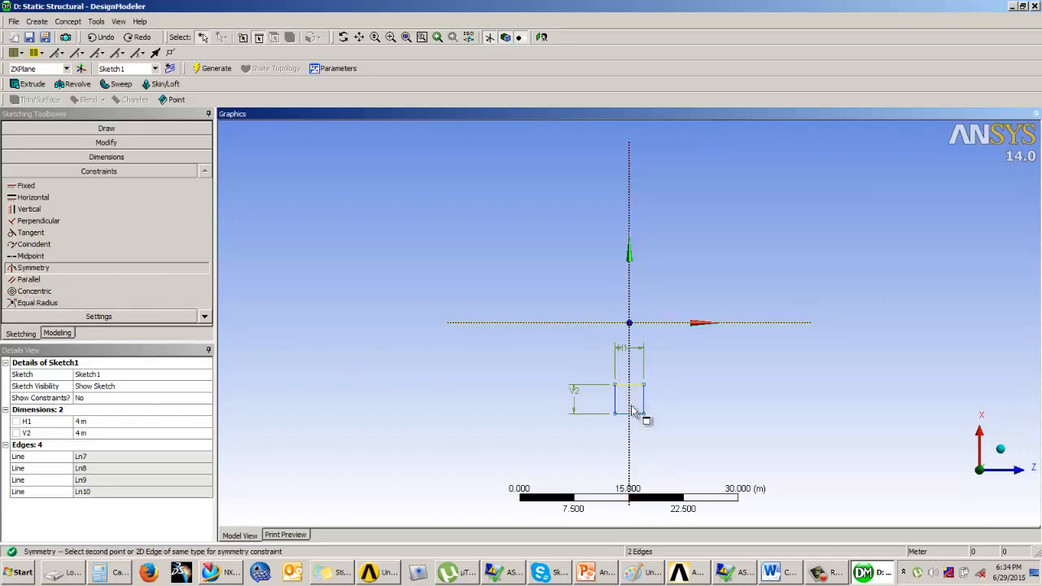
left_click(634, 414)
scroll(640, 328, "up", 5)
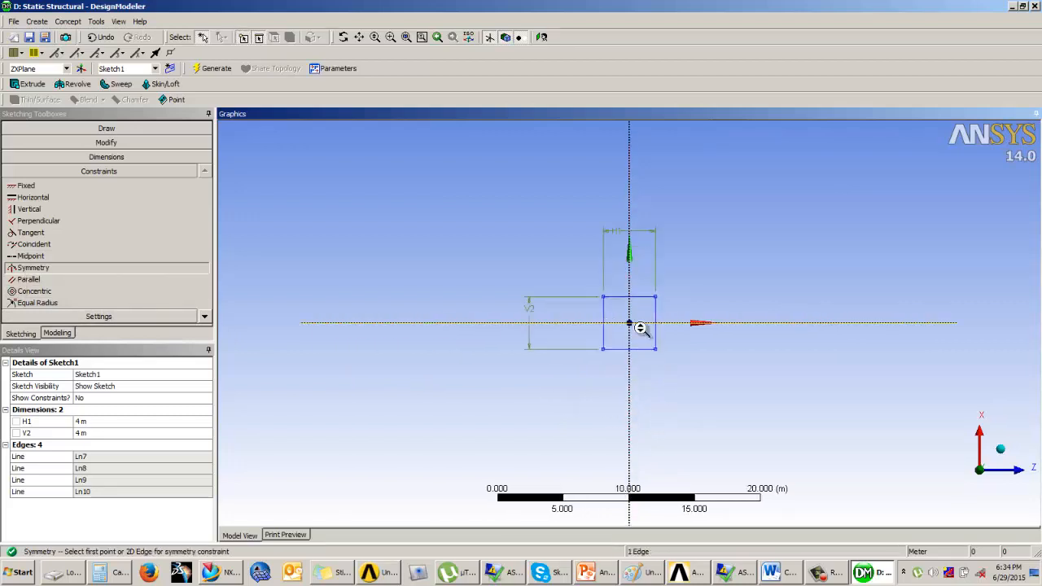
Create a line body from the 4 m square sketch on the ZX plane, using Lines From Sketches with Add Material
left_click(57, 334)
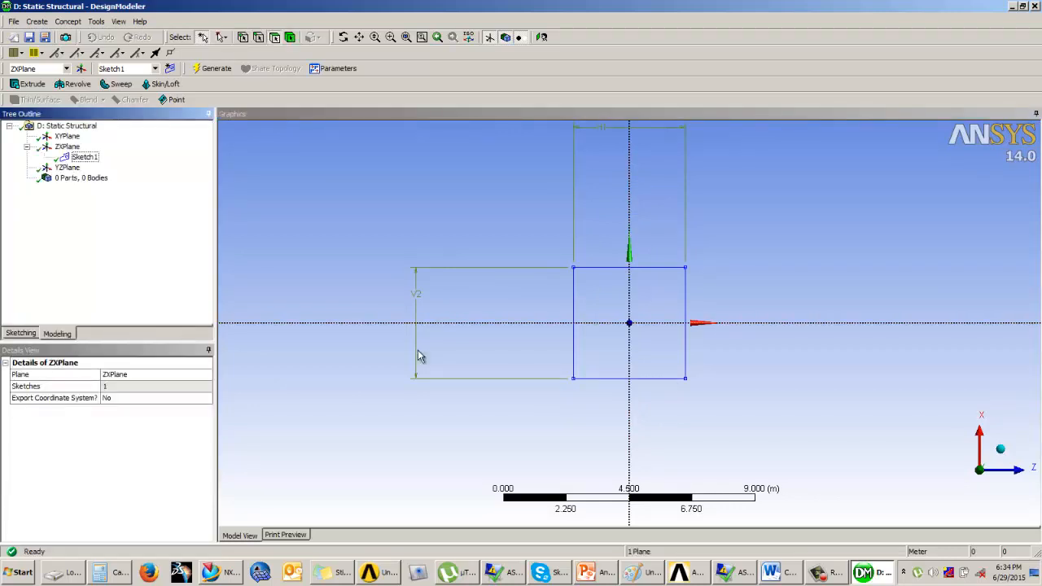
mouse_move(486, 320)
middle_mouse_down()
mouse_move(370, 275)
mouse_move(384, 297)
mouse_move(342, 329)
middle_mouse_up()
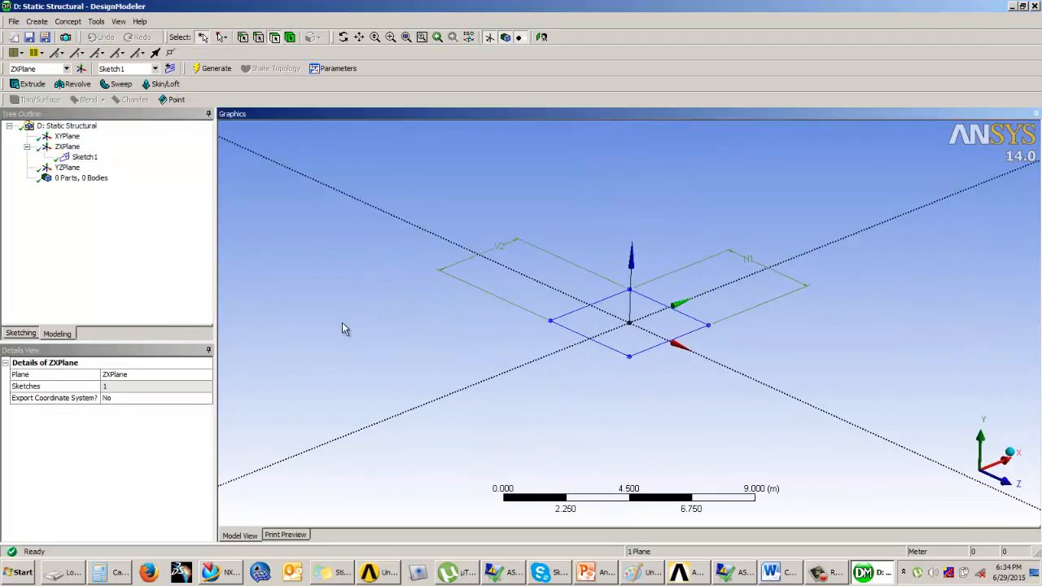
left_click(68, 22)
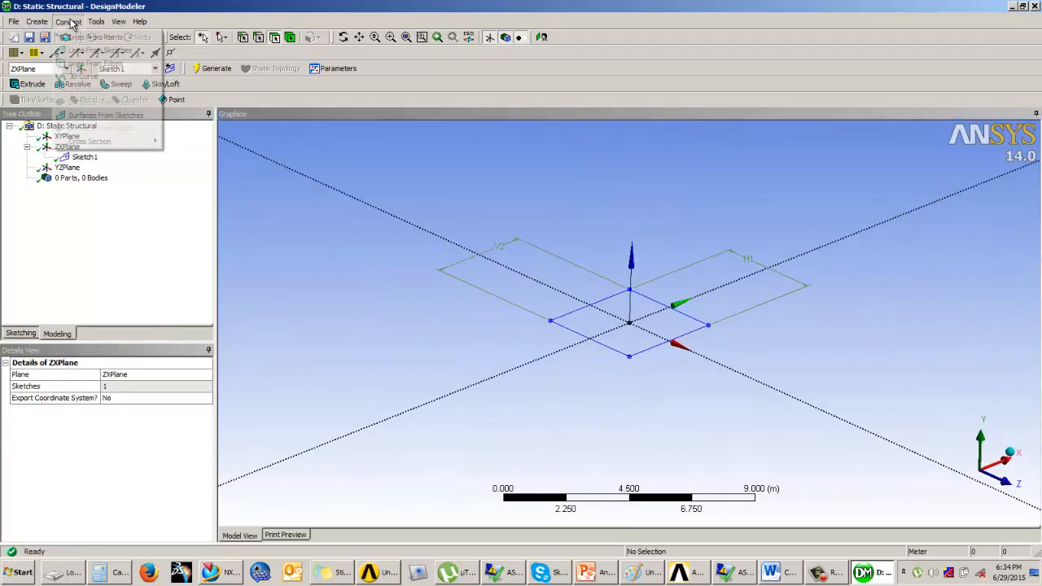
left_click(99, 50)
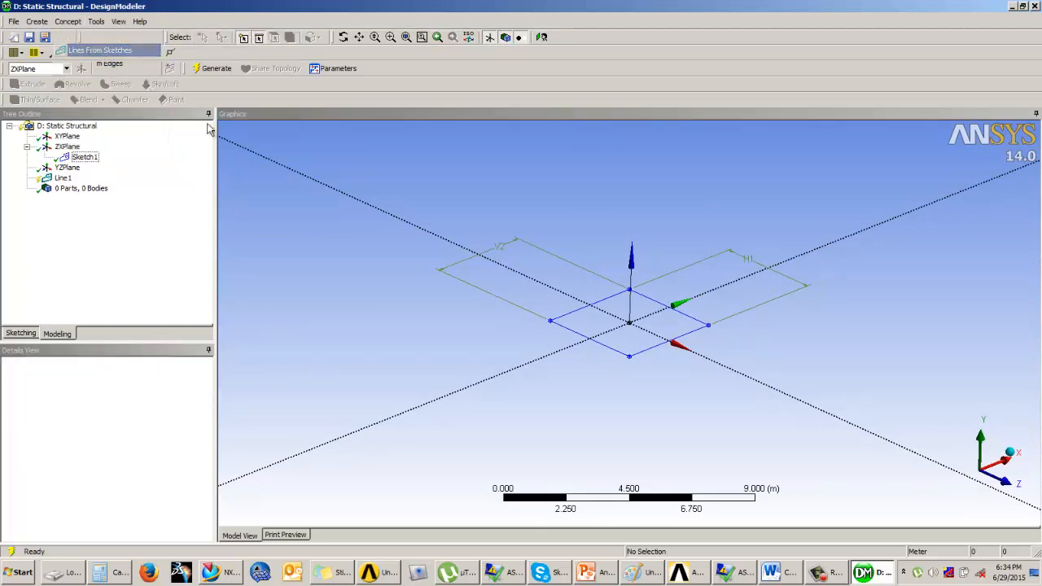
left_click(575, 338)
left_click(112, 388)
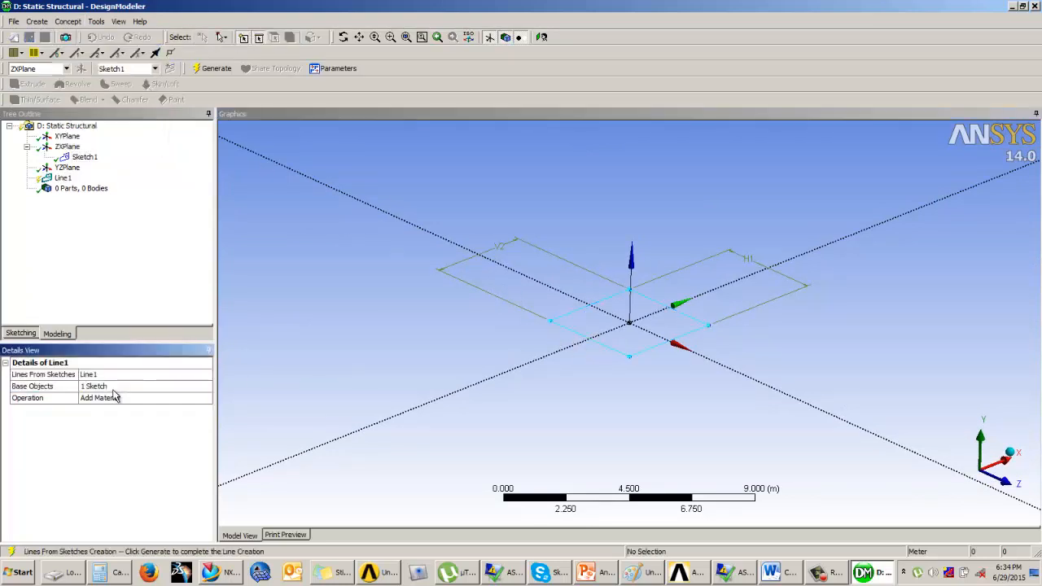
left_click(224, 70)
mouse_move(594, 303)
middle_mouse_down()
mouse_move(600, 272)
mouse_move(599, 290)
middle_mouse_up()
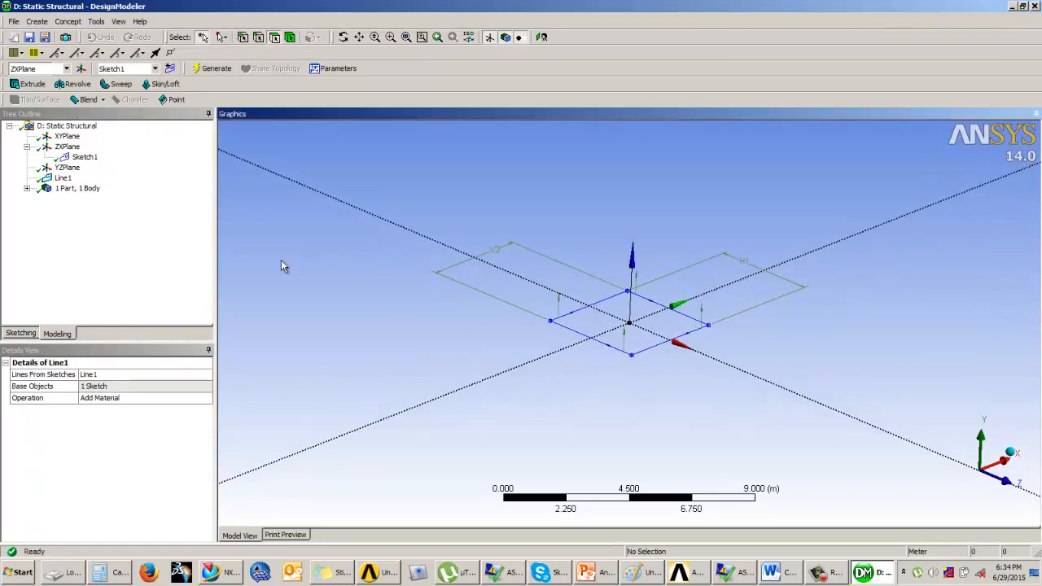
left_click(37, 21)
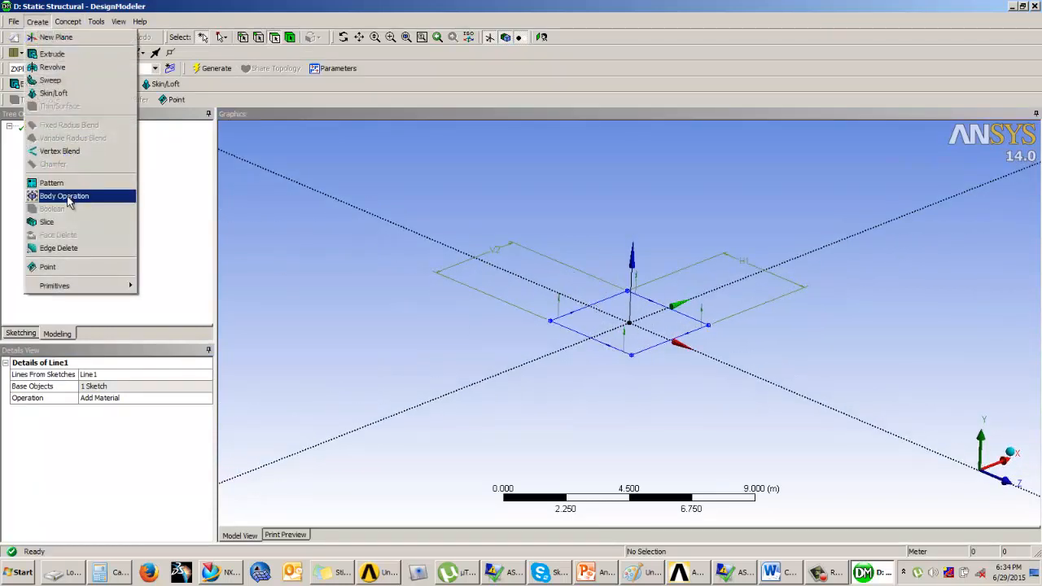
left_click(68, 198)
left_click(115, 390)
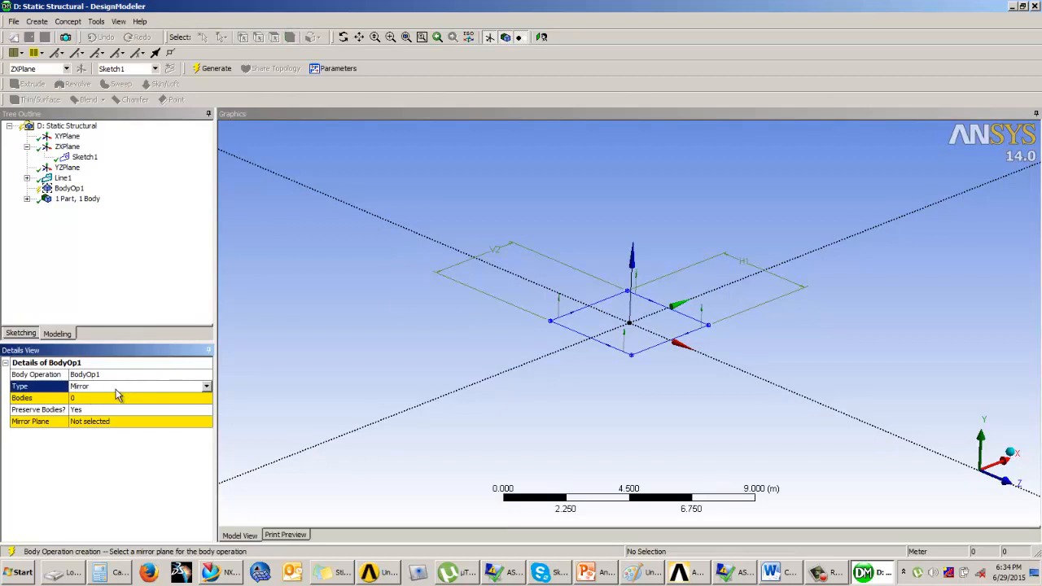
left_click(206, 386)
left_click(103, 262)
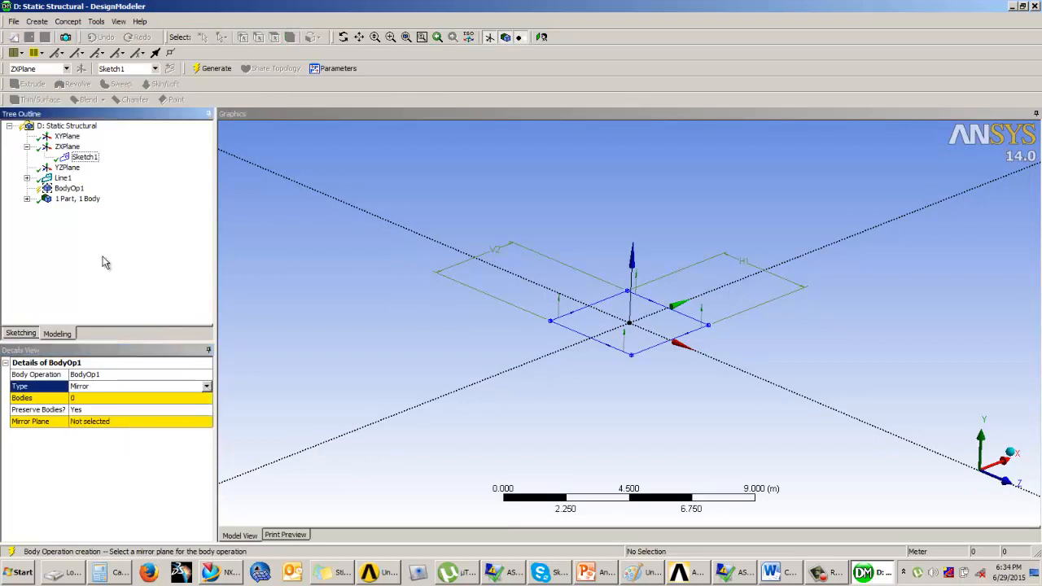
left_click(69, 188)
right_click(70, 189)
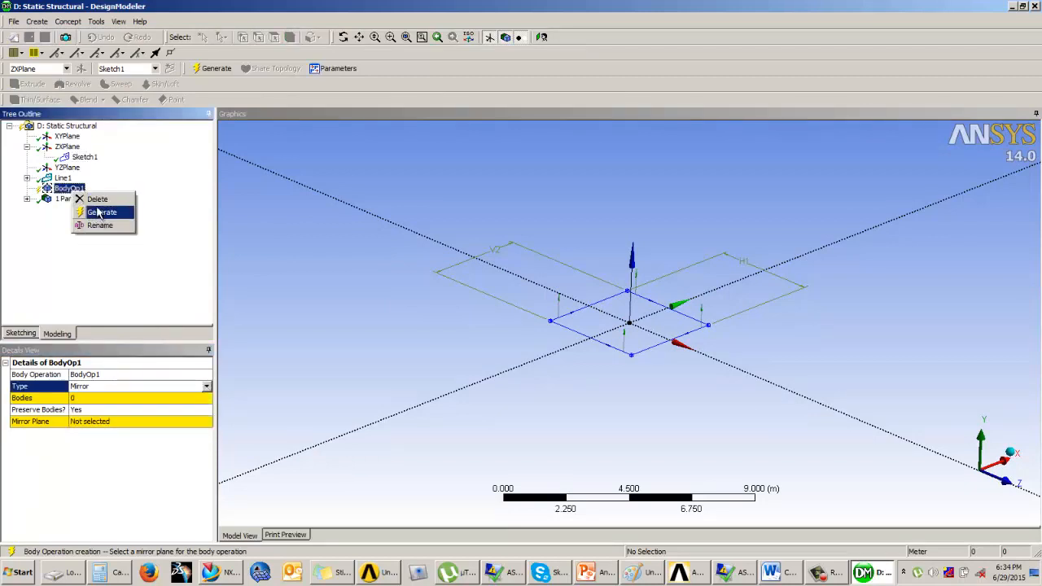
left_click(97, 199)
left_click(482, 326)
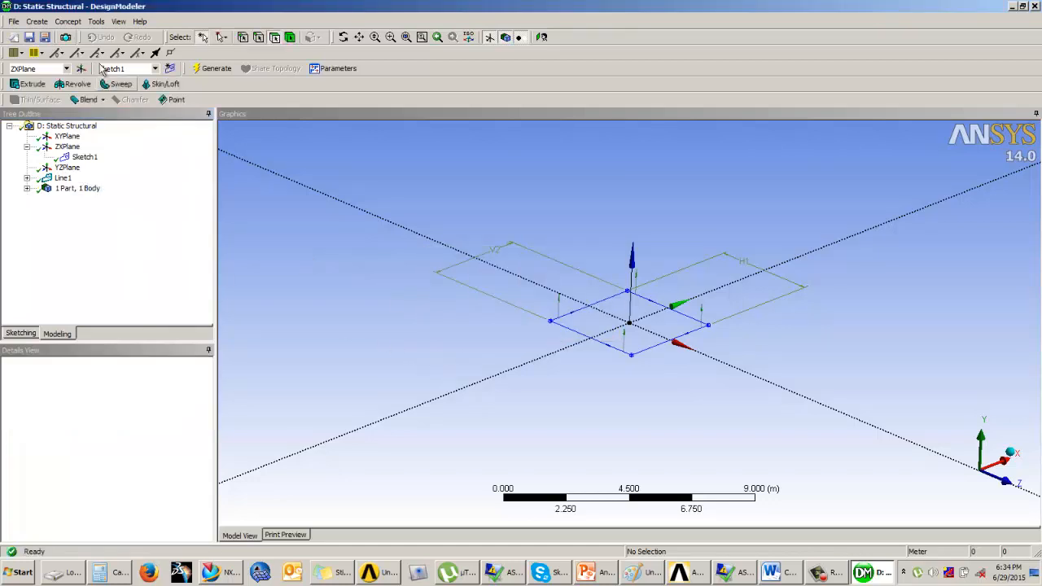
Set up a linear pattern of the square line body along the vertical Y axis of the XY plane
left_click(37, 21)
left_click(65, 179)
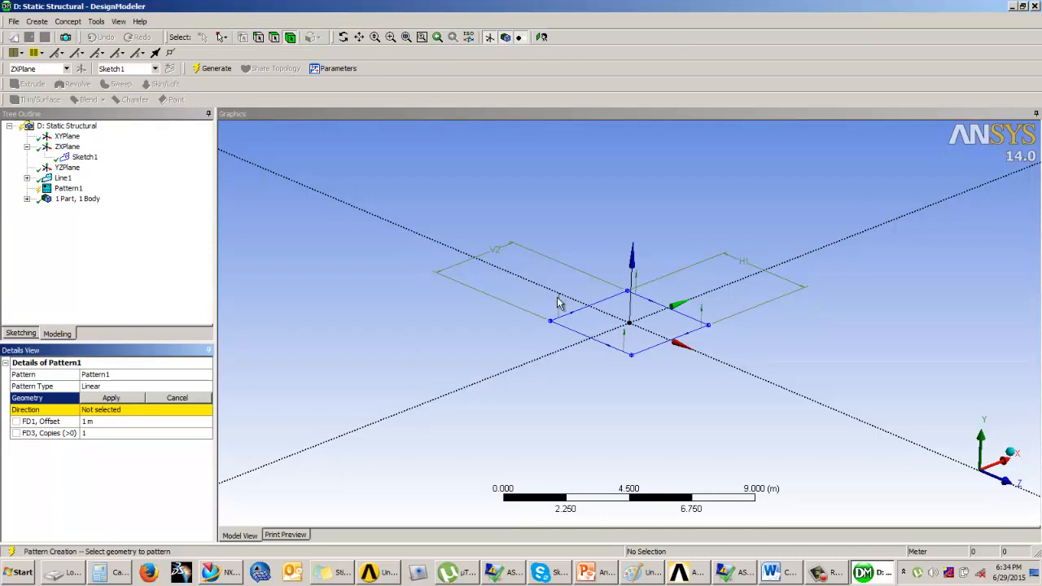
left_click(568, 335)
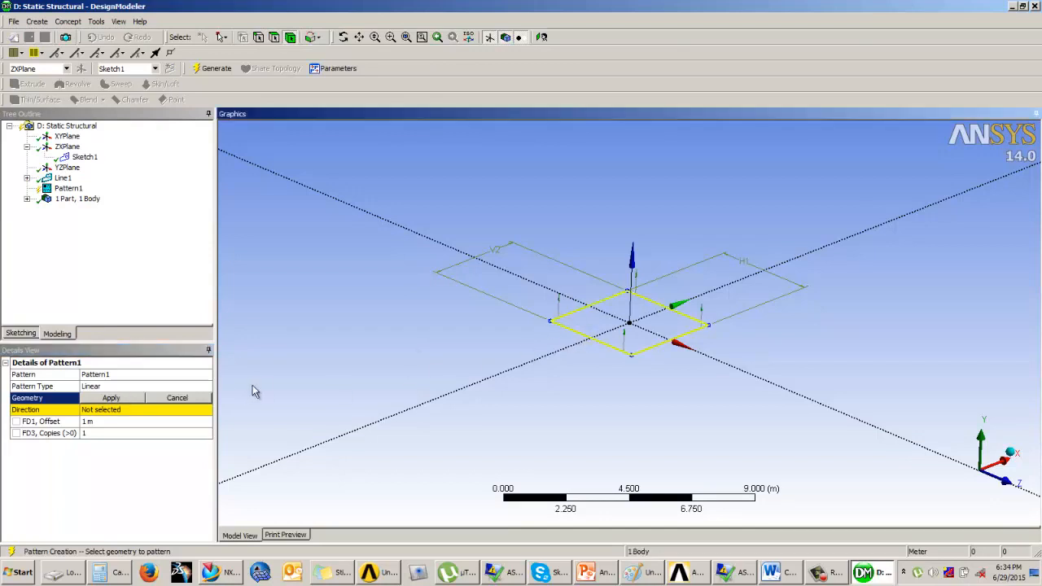
left_click(118, 398)
left_click(120, 412)
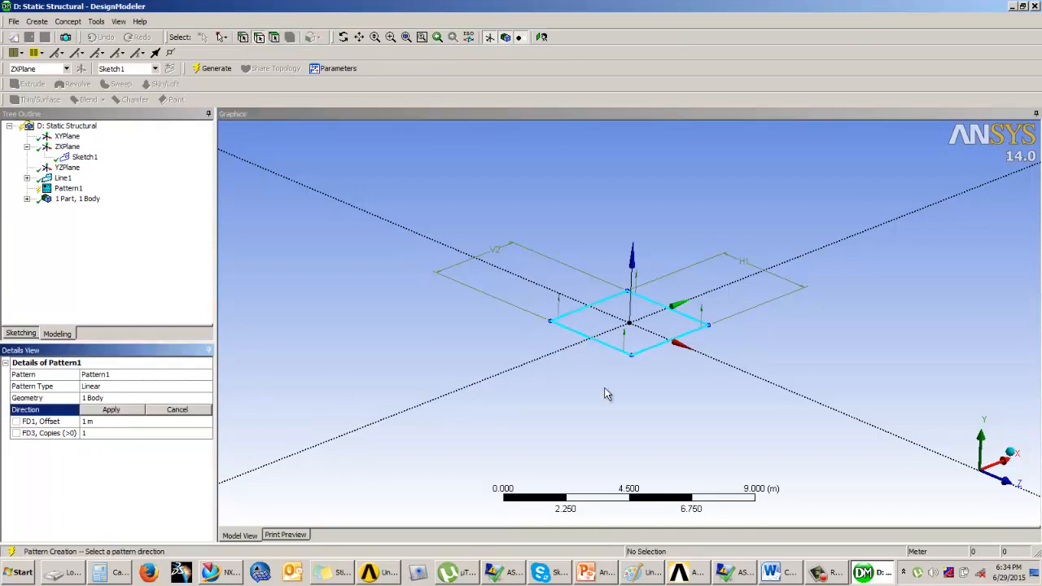
left_click(67, 136)
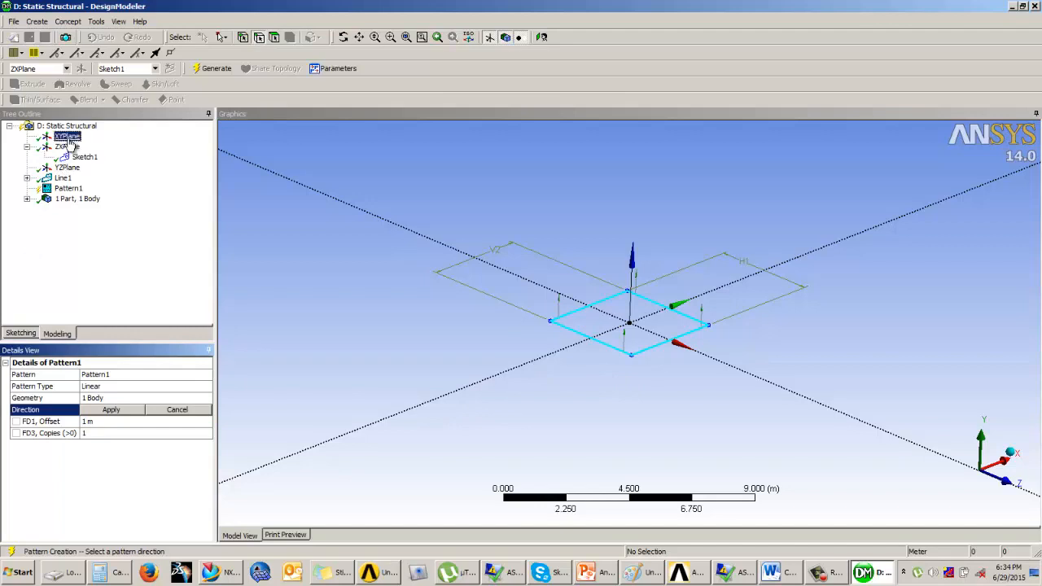
left_click(638, 234)
left_click(88, 412)
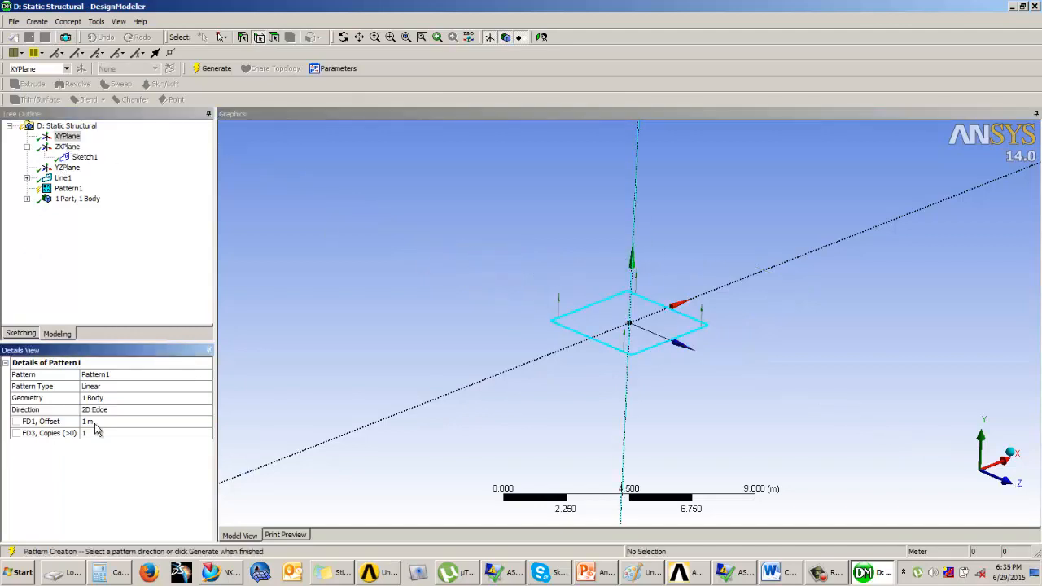
Set the pattern offset to 4 m and generate the copy of the square
left_click(99, 420)
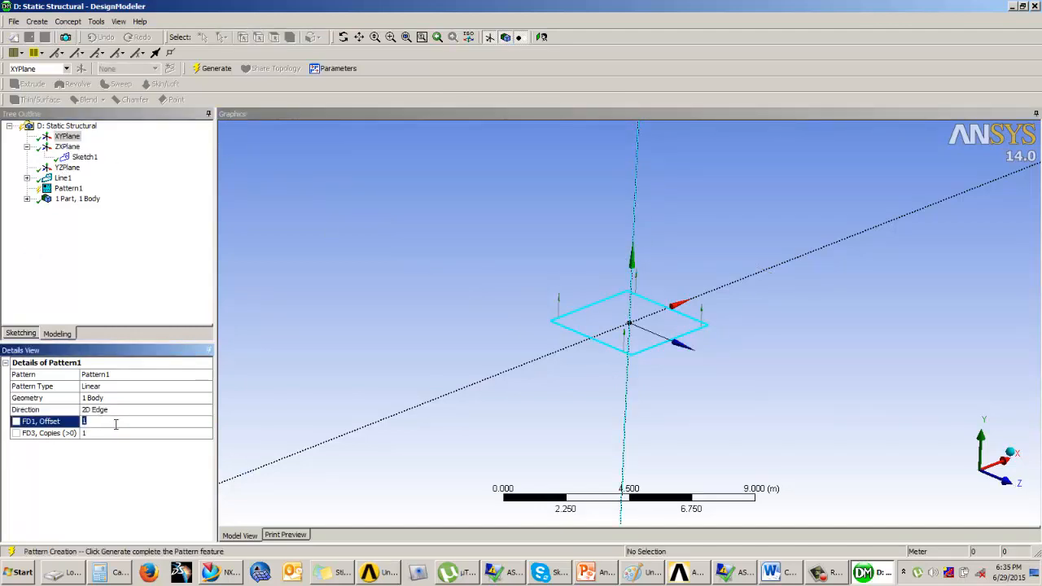
key("Return")
left_click(215, 68)
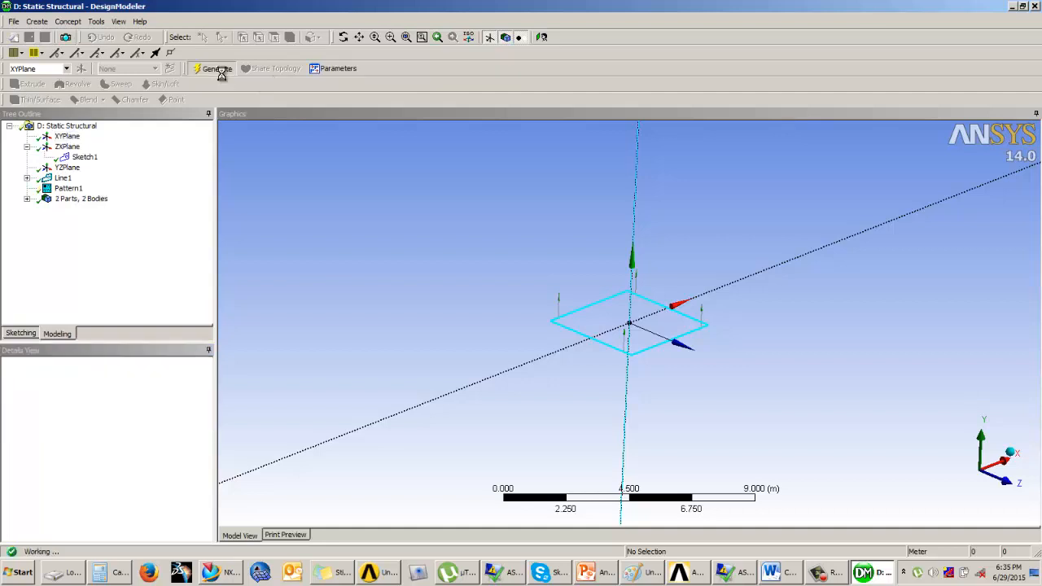
middle_click_drag(556, 311, 561, 312)
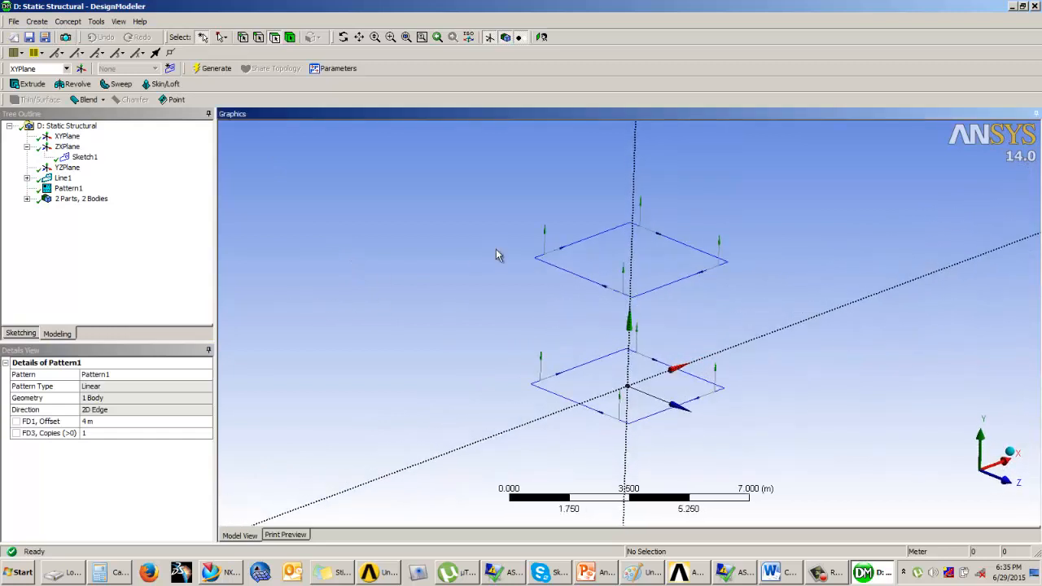
Add a construction point feature and set its definition to Manual Input
middle_click_drag(496, 251, 570, 251)
scroll(385, 248, "up", 2)
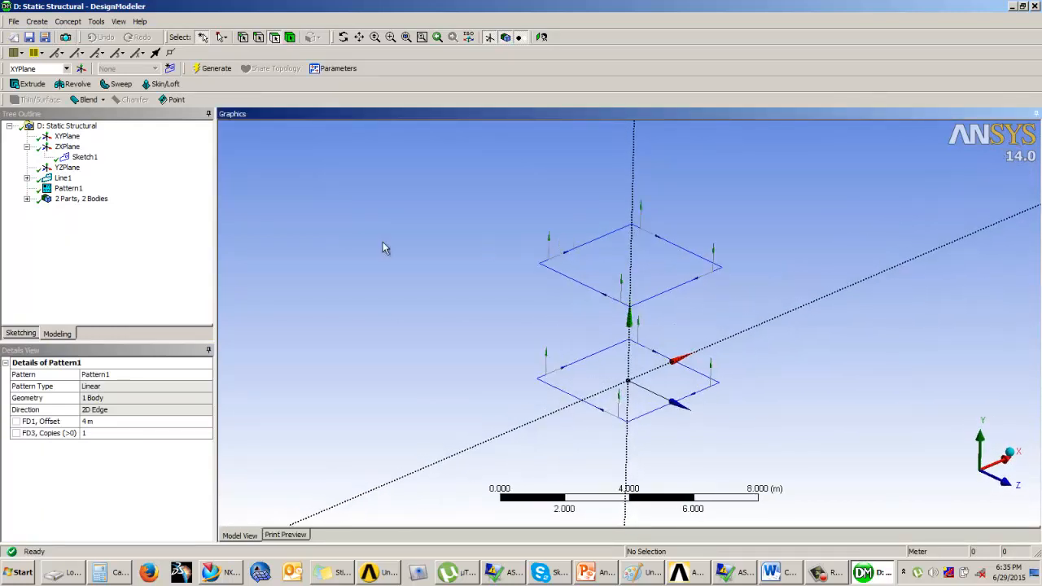
middle_click_drag(588, 284, 430, 423, "ctrl")
scroll(429, 424, "up", 1)
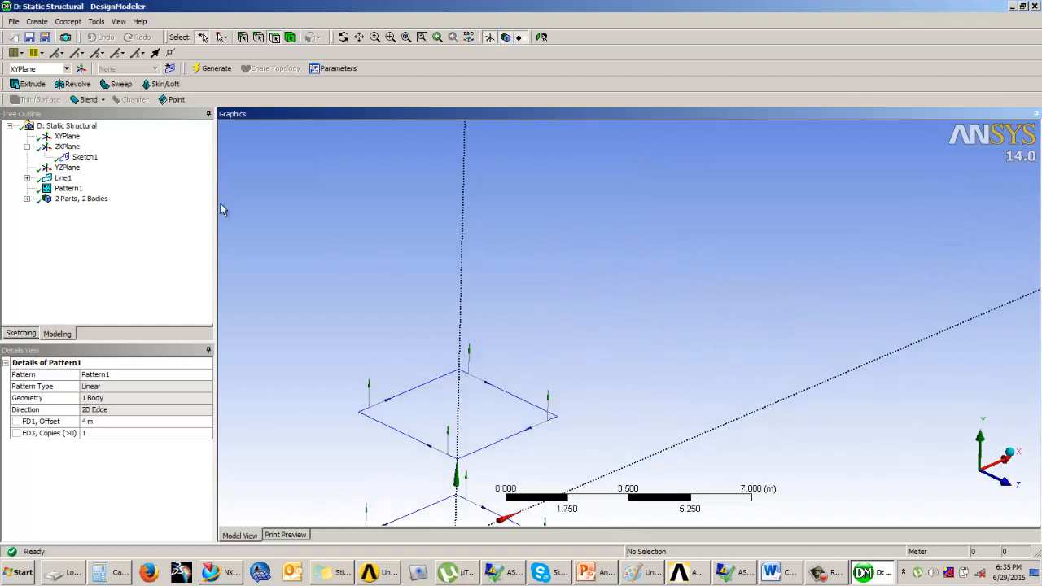
left_click(40, 22)
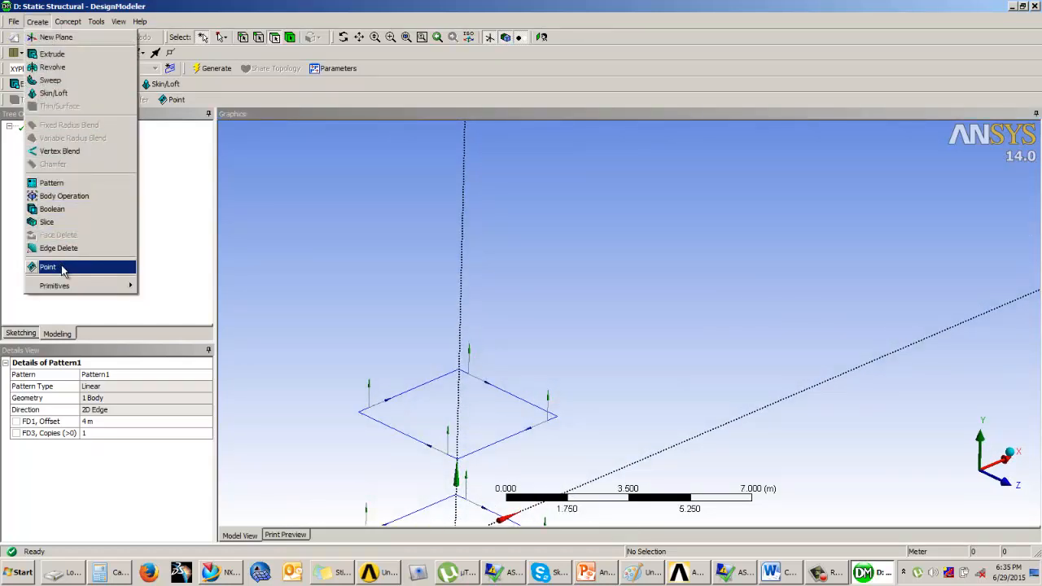
left_click(47, 267)
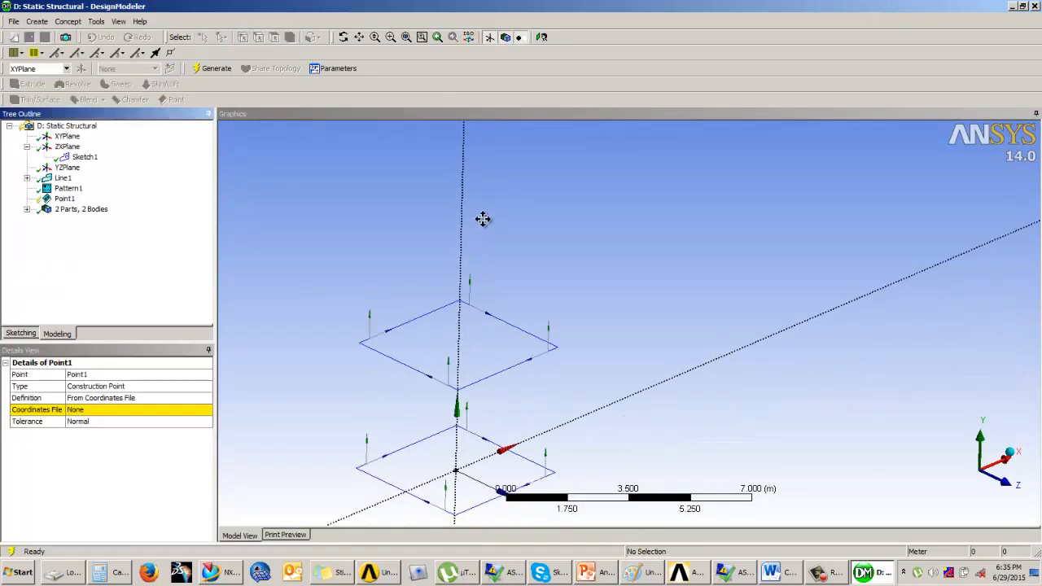
left_click(114, 399)
left_click(207, 399)
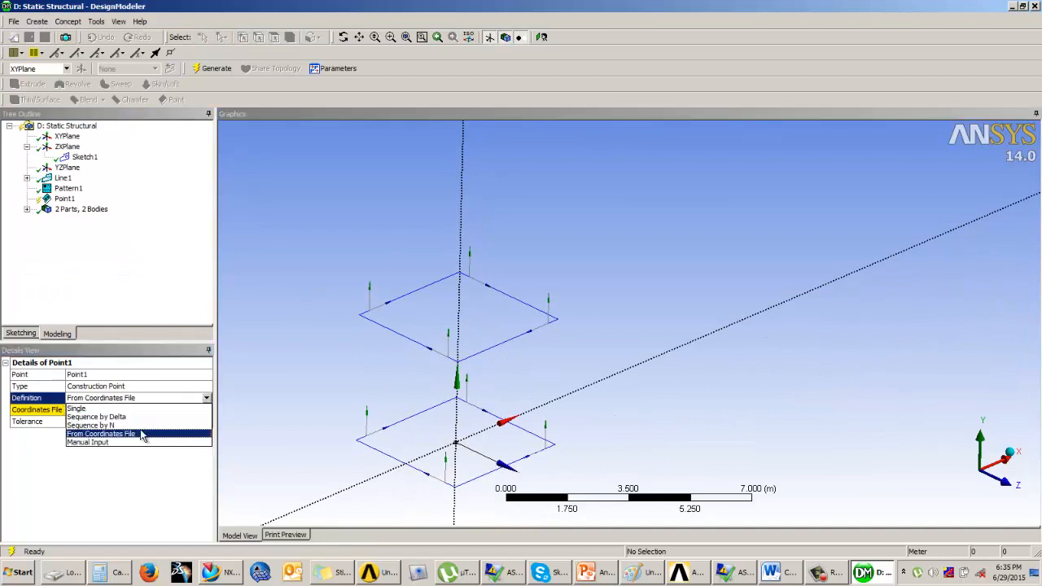
left_click(113, 444)
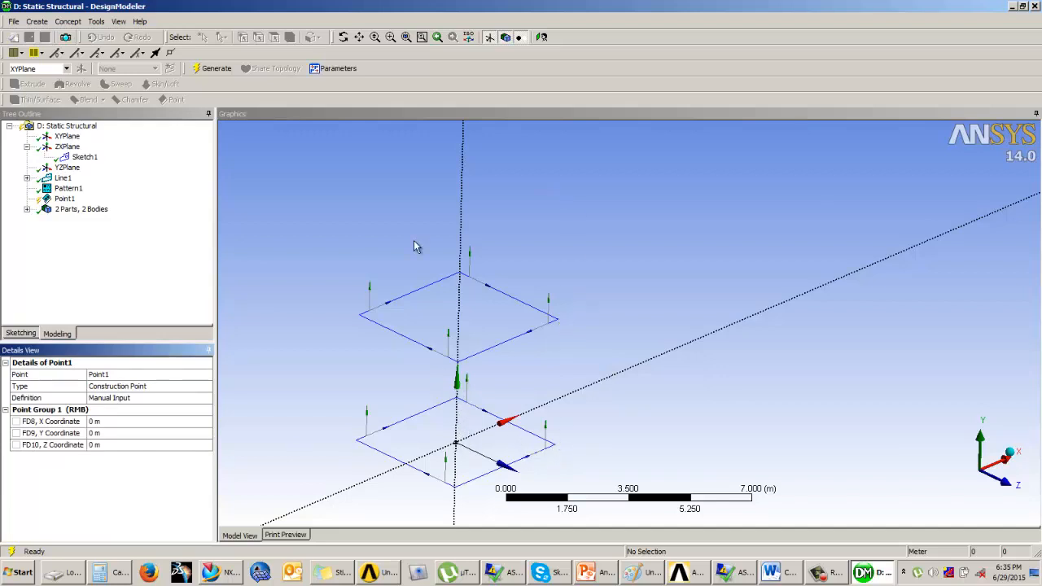
Set the construction point's Y coordinate to 8 m and X coordinate to 2 m, and generate it
left_click(117, 433)
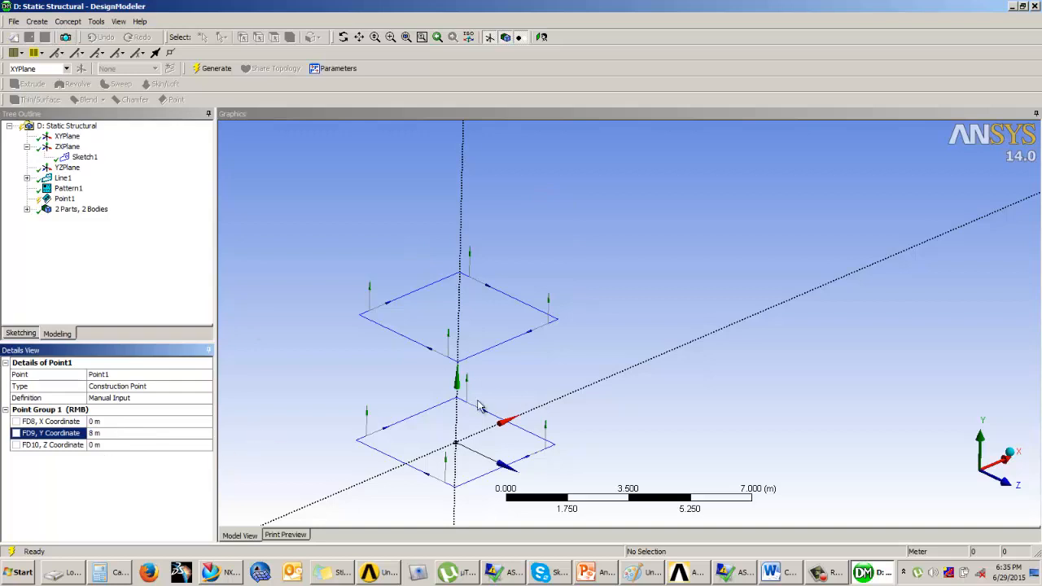
left_click(102, 421)
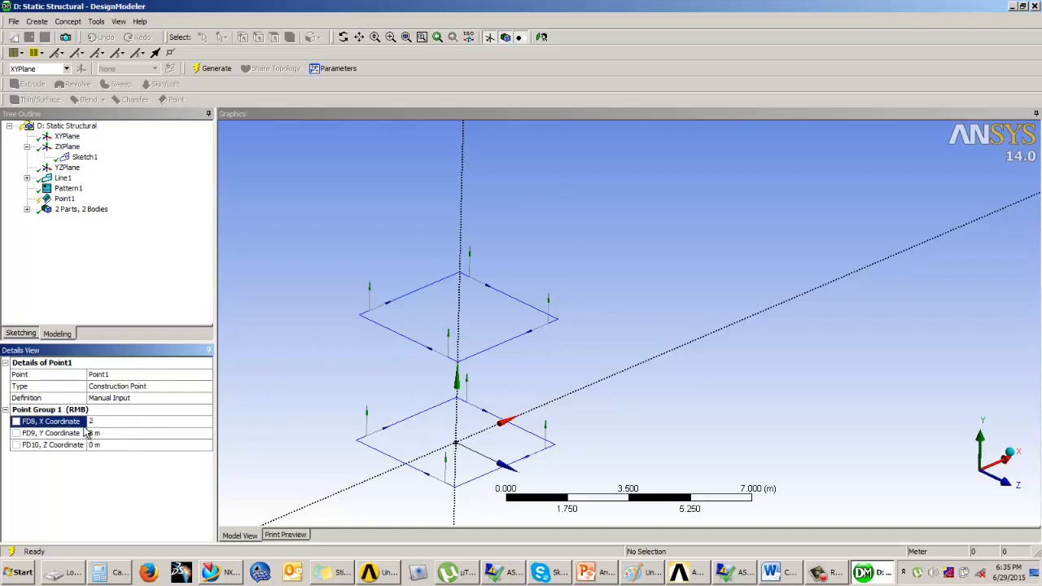
left_click(213, 68)
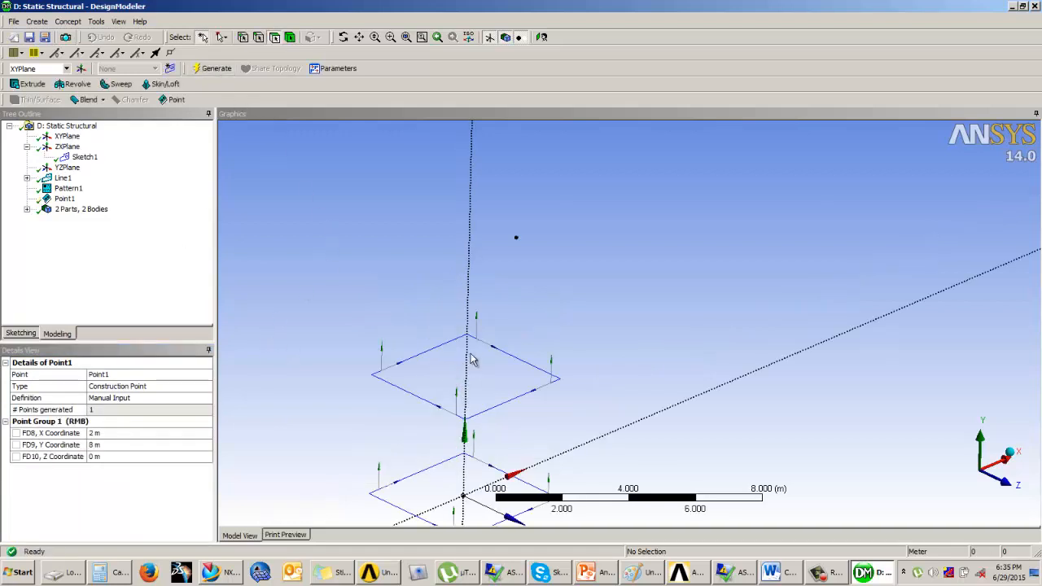
Set the construction point's Z coordinate to 2 m and regenerate it
mouse_move(472, 360)
middle_mouse_down()
mouse_move(659, 307)
mouse_move(578, 328)
mouse_move(589, 348)
mouse_move(530, 358)
middle_mouse_up()
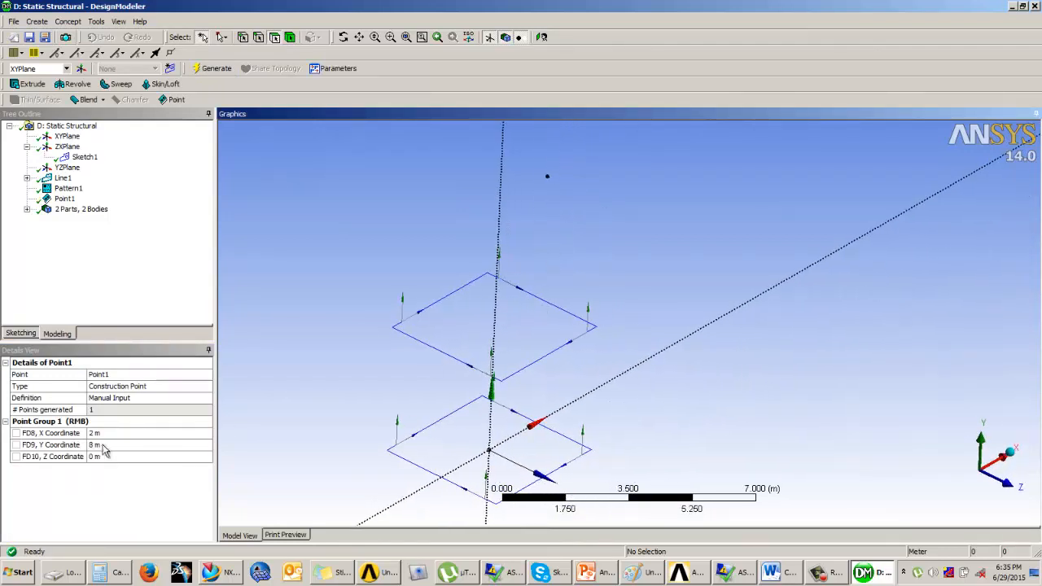
left_click(115, 455)
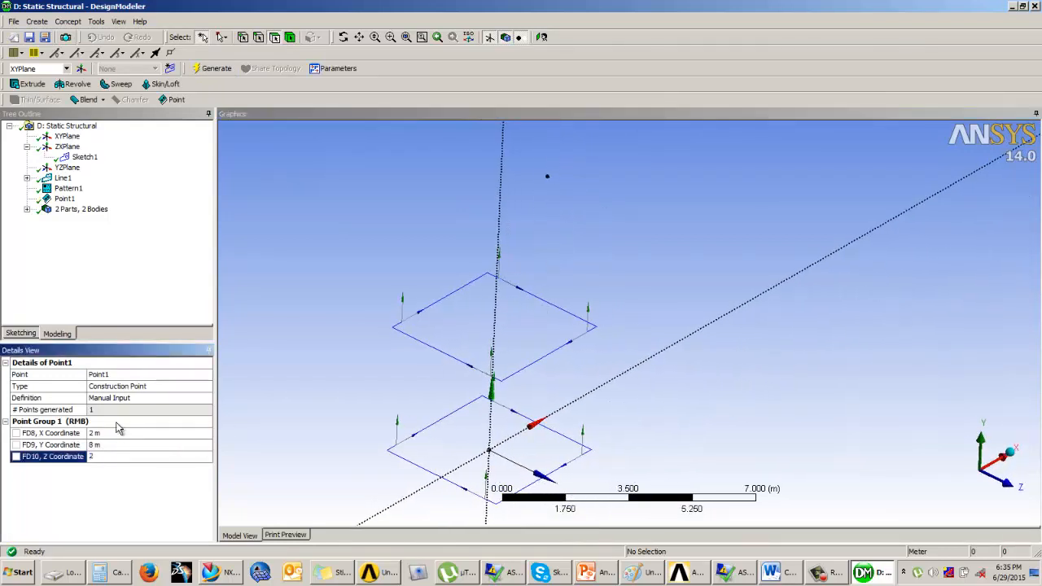
left_click(213, 68)
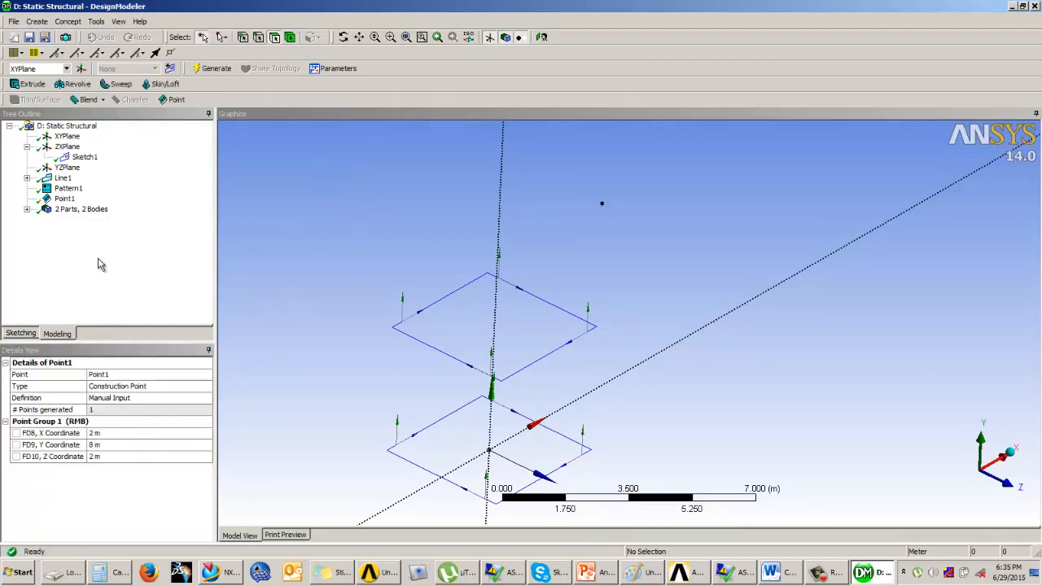
left_click(98, 311)
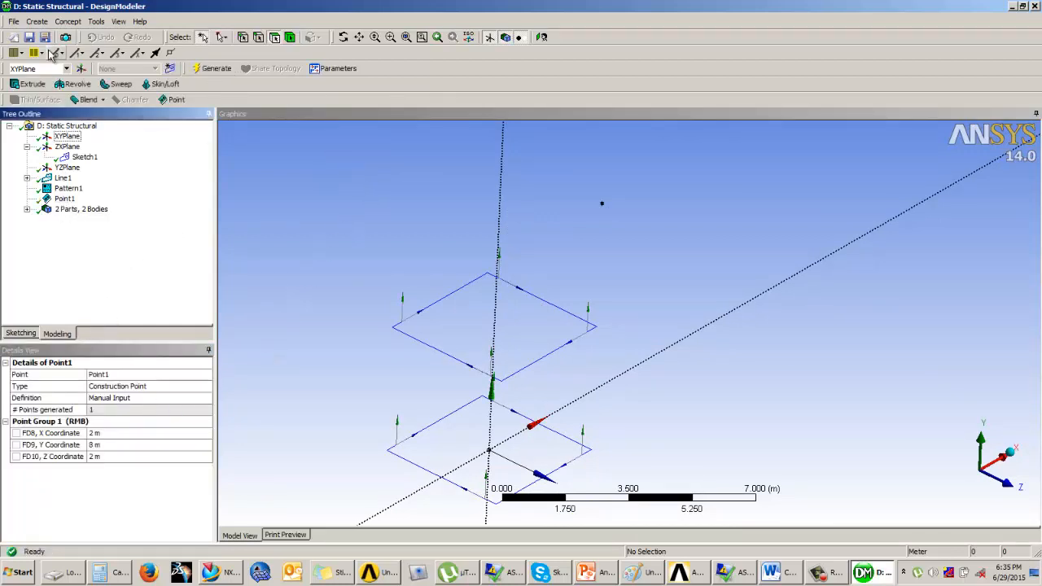
Add a second construction point feature and set its definition to Manual Input
left_click(37, 21)
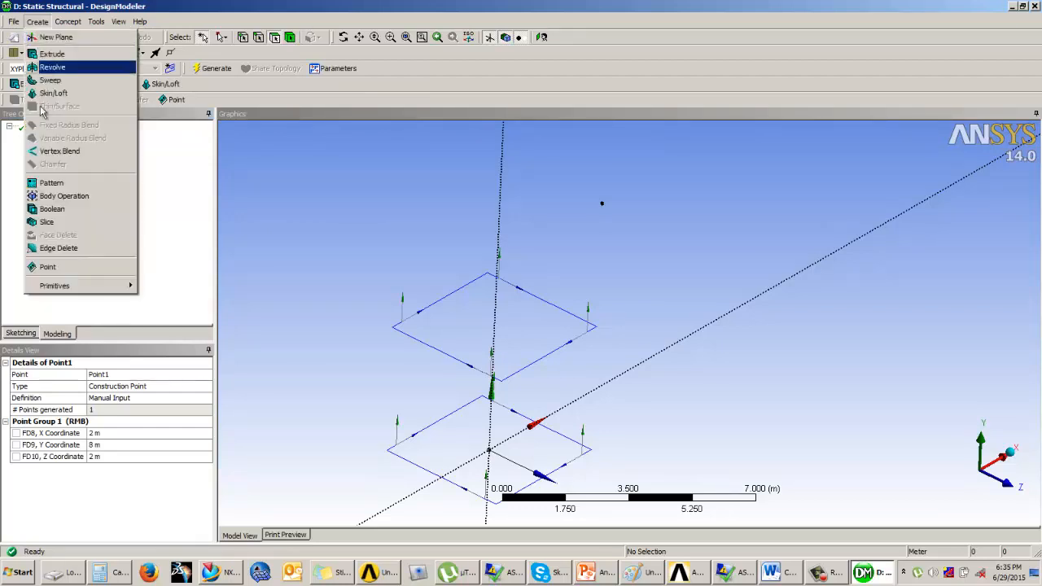
left_click(44, 266)
left_click(64, 209)
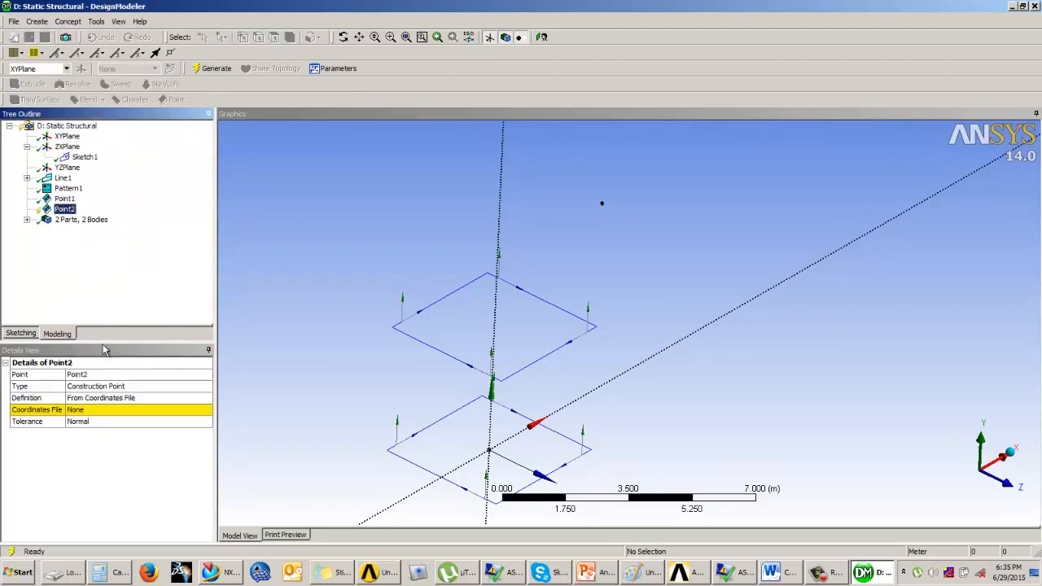
left_click(146, 398)
left_click(208, 398)
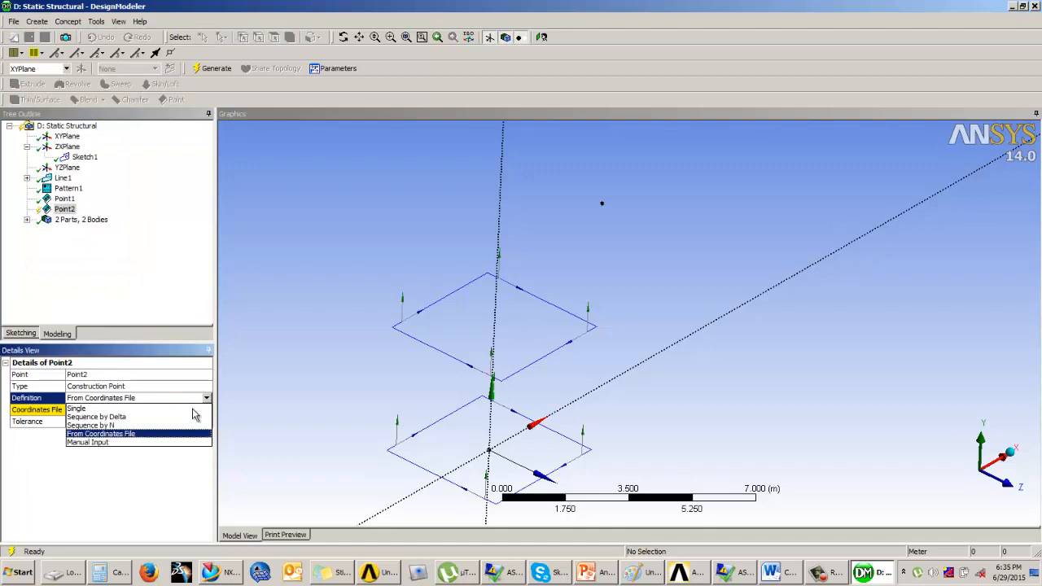
left_click(105, 442)
Set the second construction point's coordinates to X 2 m, Y 8 m and Z -2 m, and generate it
left_click(112, 421)
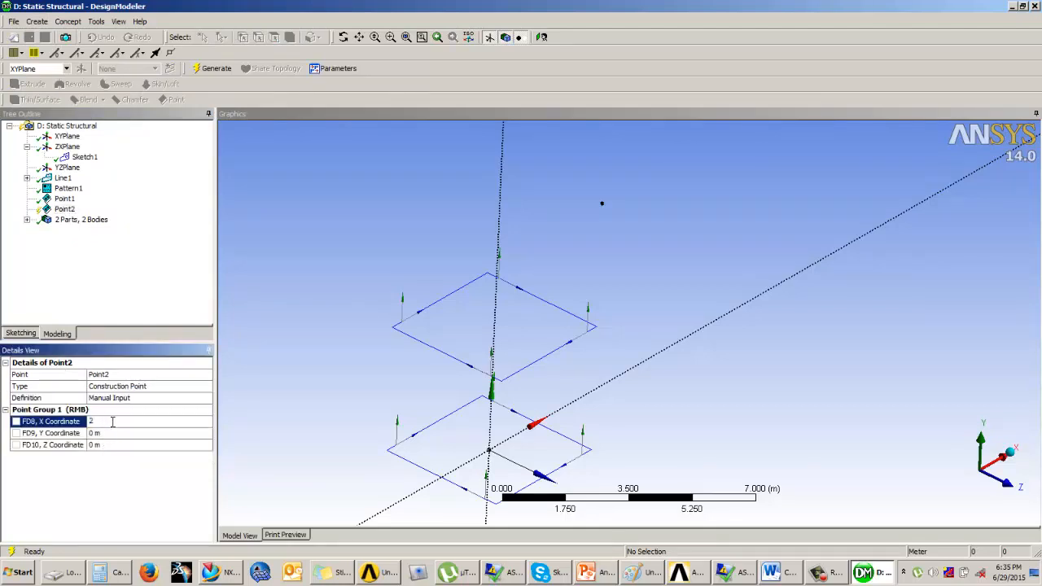
left_click(121, 434)
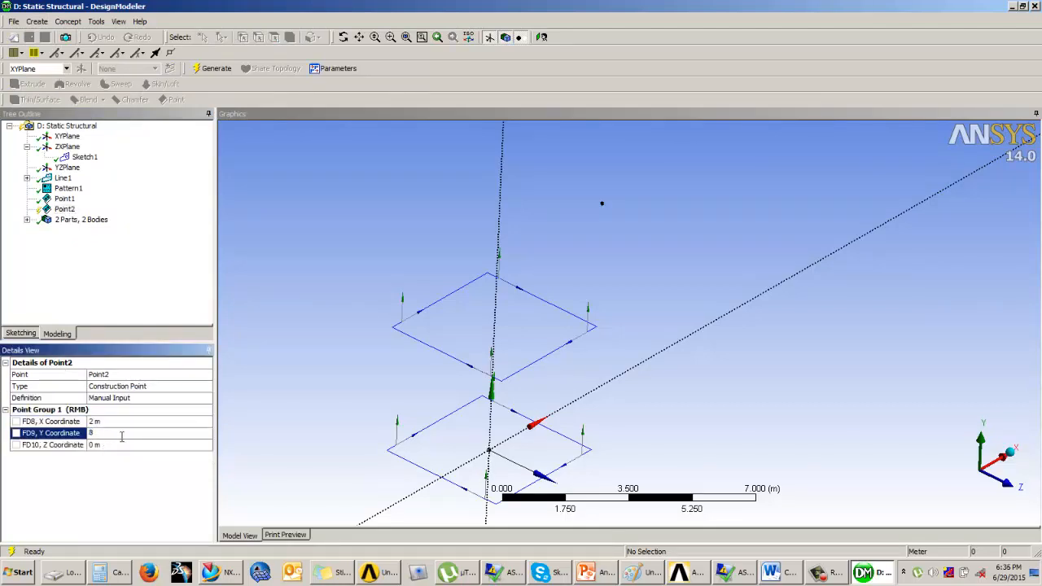
left_click(107, 445)
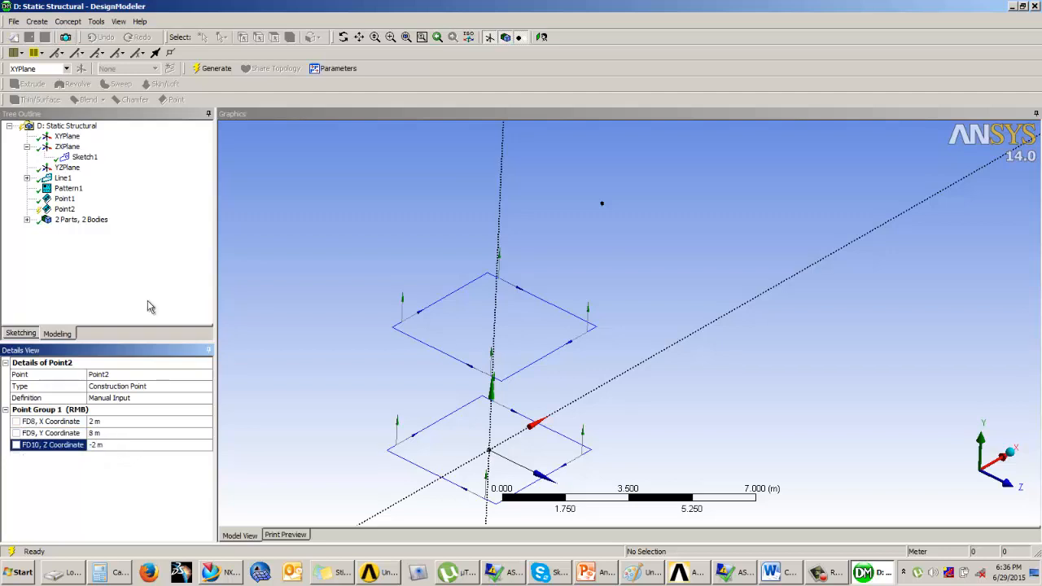
left_click(205, 69)
Define a line from points between the two upper construction points, keeping the Add Material operation
middle_click_drag(481, 271, 445, 277, "ctrl")
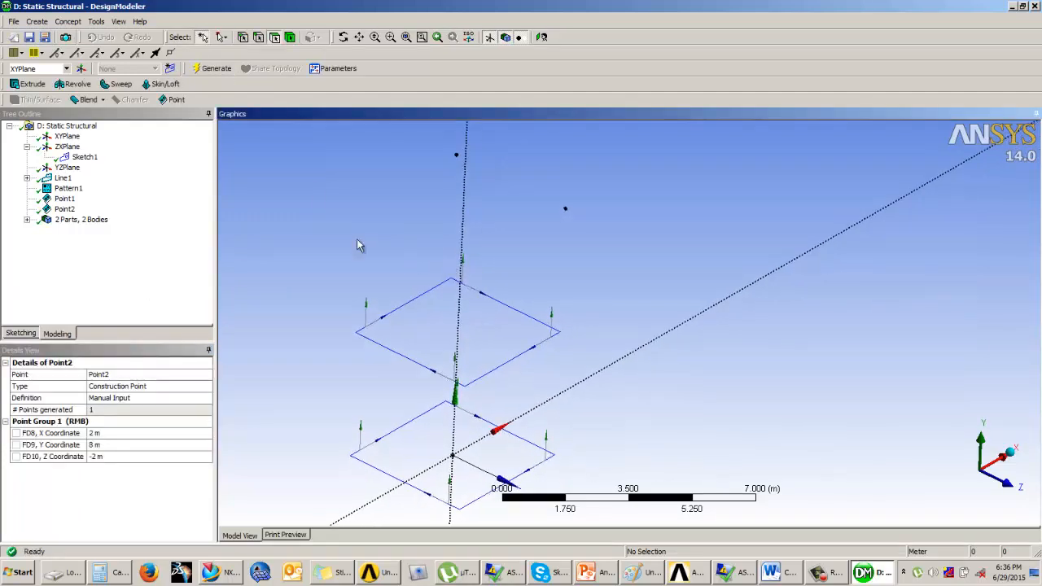
left_click(66, 22)
left_click(88, 38)
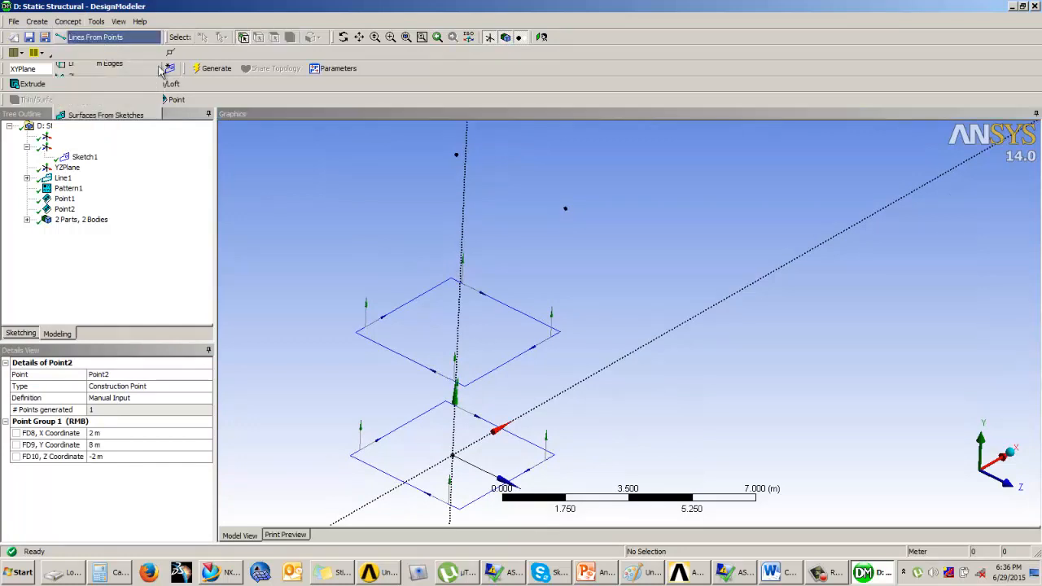
left_click(455, 155)
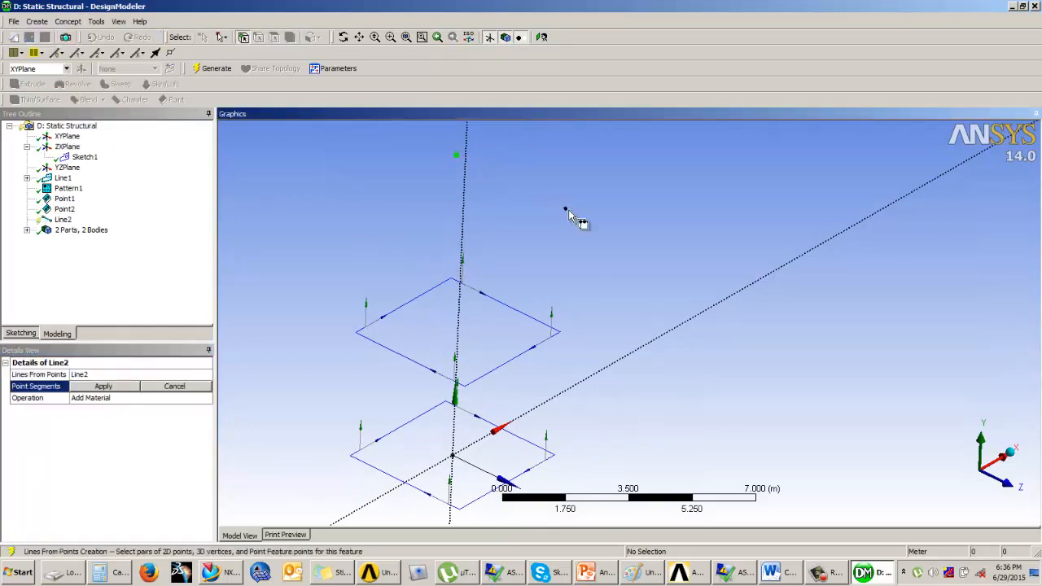
left_click(567, 210)
left_click(106, 386)
middle_click_drag(473, 275, 467, 261)
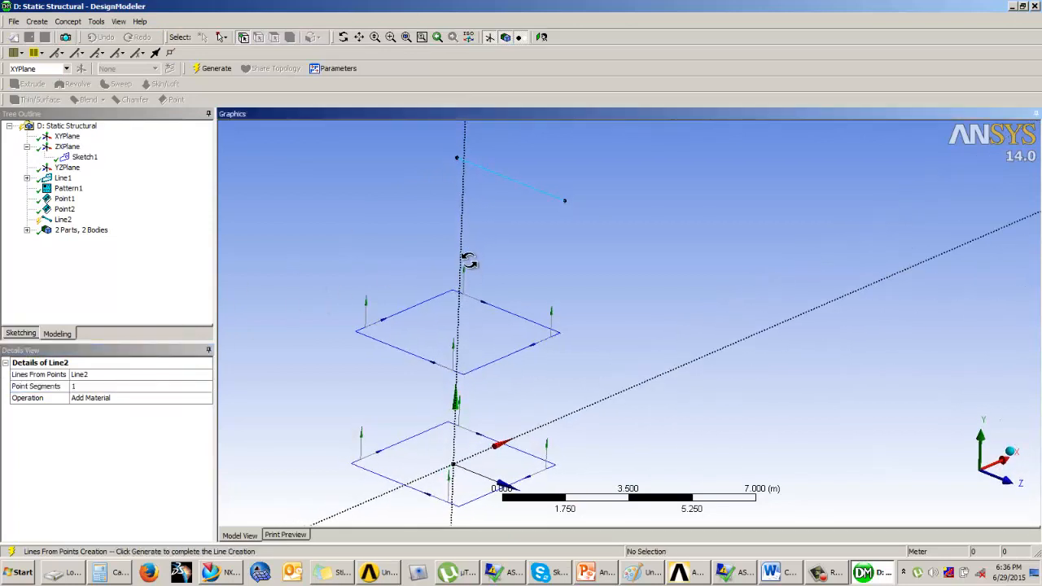
Highlight each square's line body in the outline to identify it, and generate the line joining the two construction points
left_click(27, 230)
left_click(78, 241)
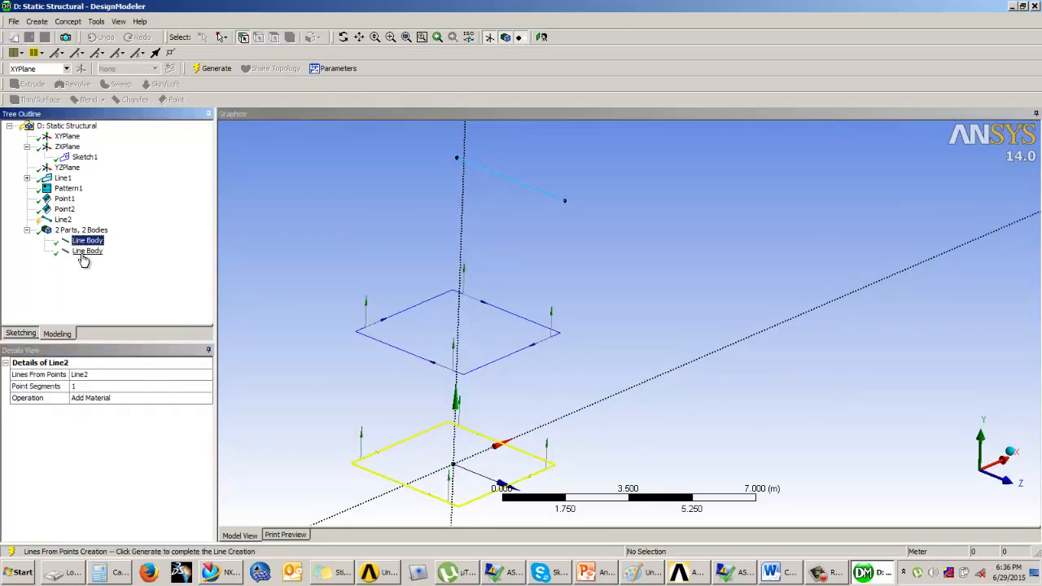
left_click(87, 251)
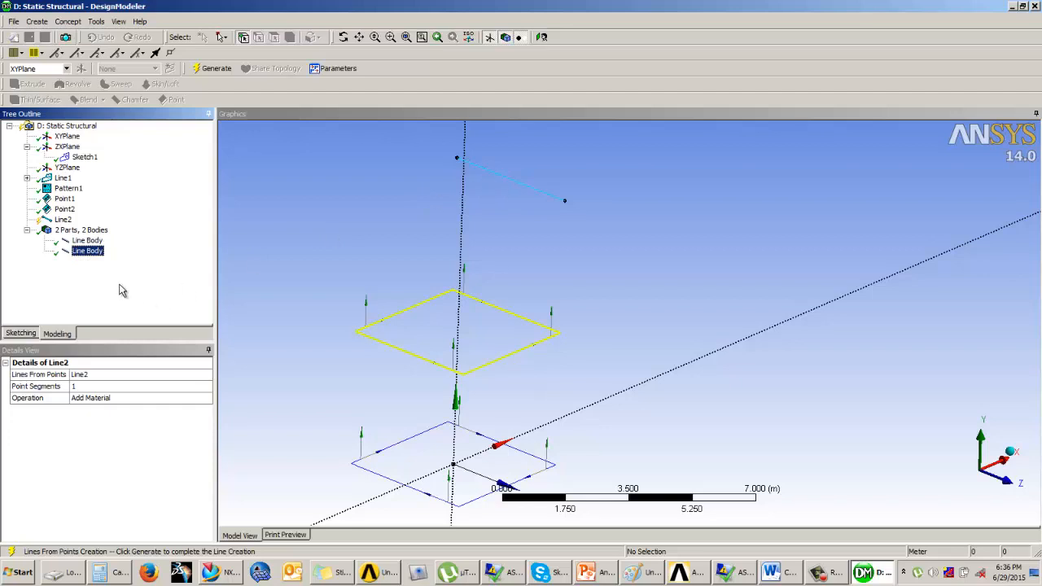
left_click(68, 22)
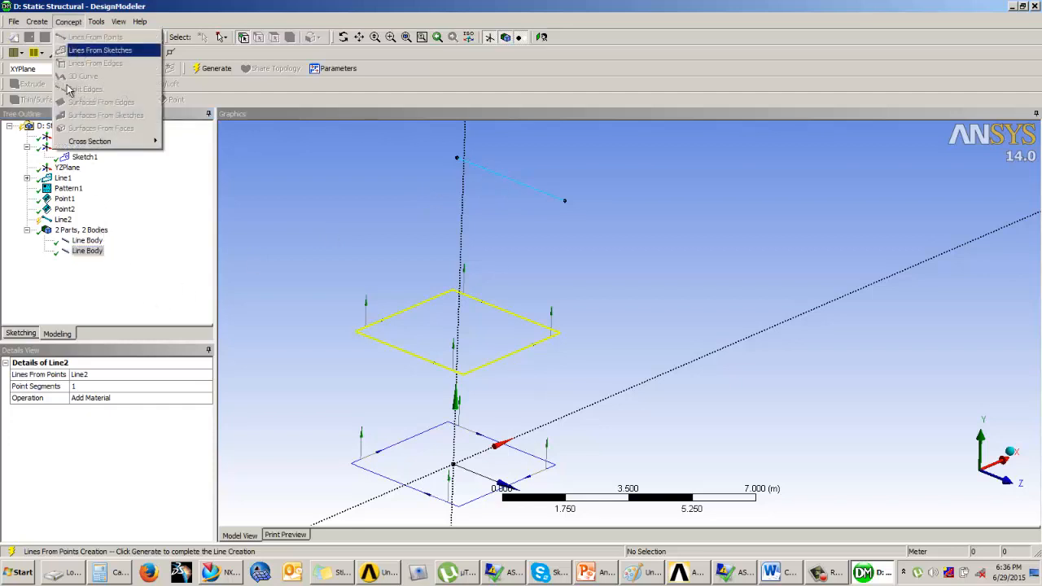
left_click(215, 70)
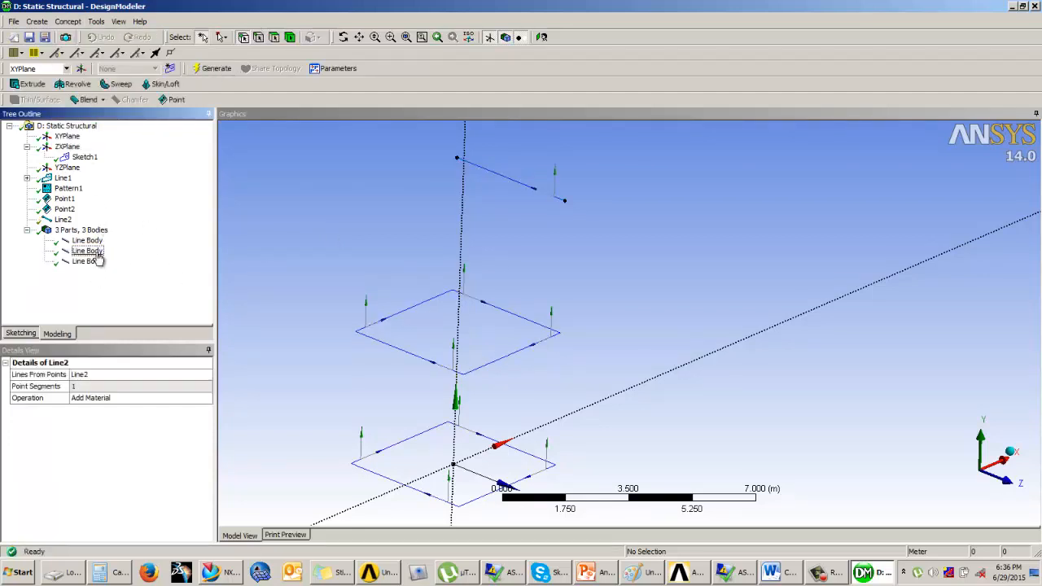
Create and generate a line from the first construction point (Z 2 m) down to the upper square's corner beneath it
left_click(69, 22)
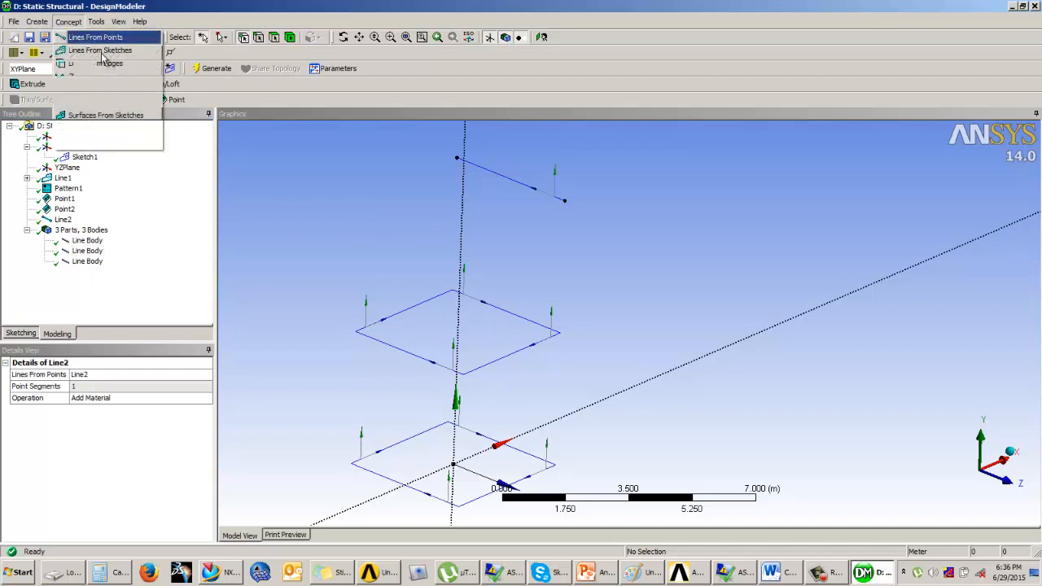
left_click(91, 38)
left_click(564, 201)
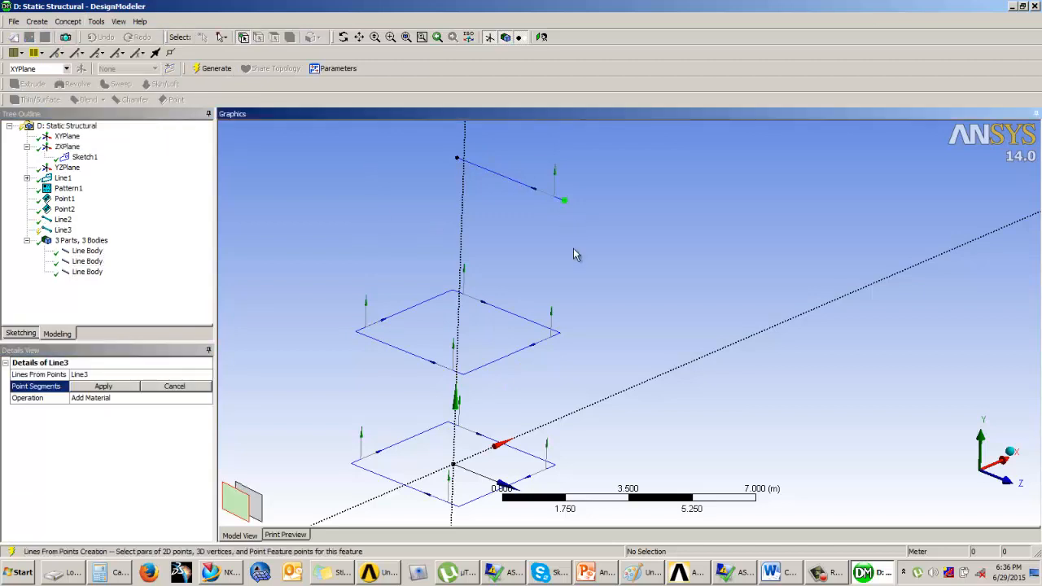
left_click(560, 332, "ctrl")
left_click(105, 387)
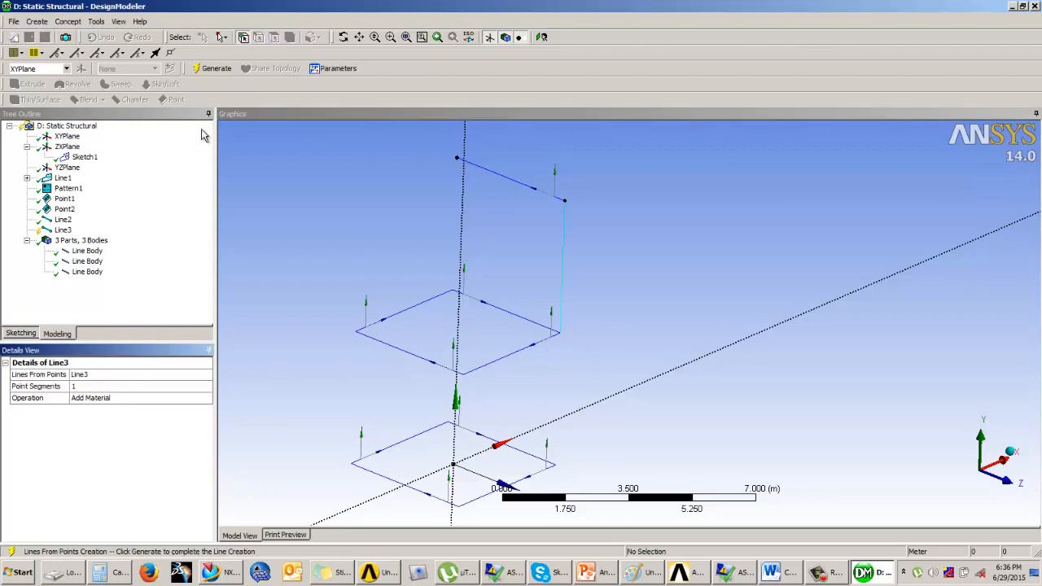
left_click(214, 68)
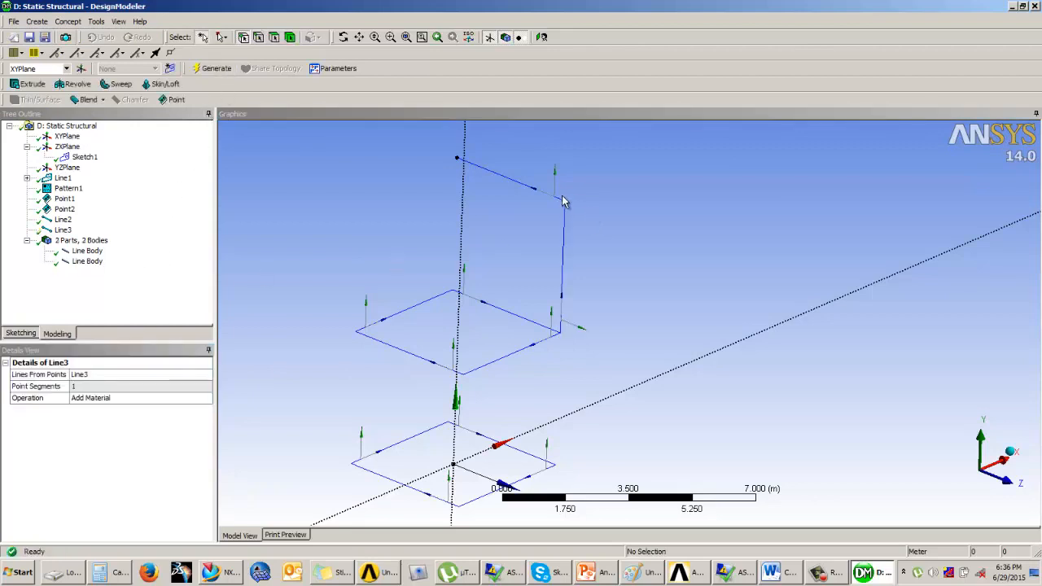
Create and generate a line from the second construction point (Z -2 m) down to the upper square's corner beneath it
left_click(68, 21)
left_click(89, 37)
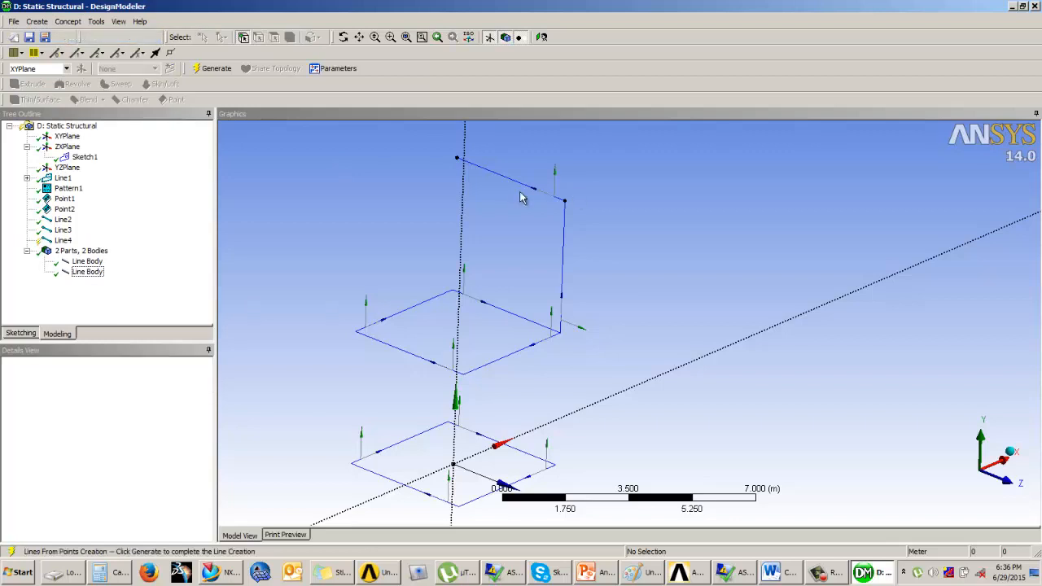
left_click(456, 158)
left_click(453, 291, "ctrl")
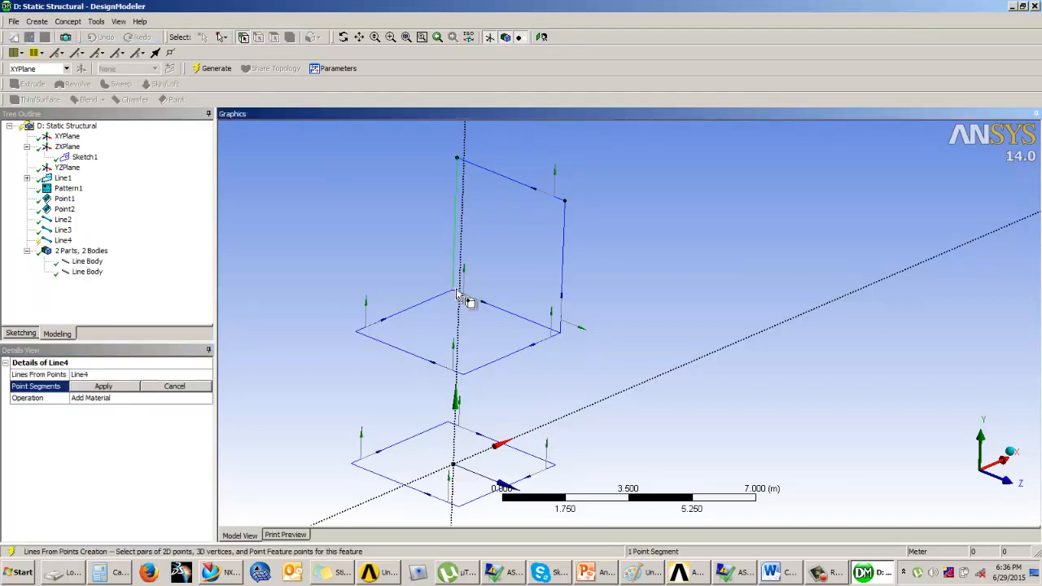
left_click(106, 388)
mouse_move(558, 372)
middle_mouse_down()
mouse_move(565, 342)
mouse_move(586, 328)
mouse_move(565, 332)
mouse_move(542, 282)
mouse_move(514, 307)
mouse_move(489, 269)
middle_mouse_up()
left_click(68, 21)
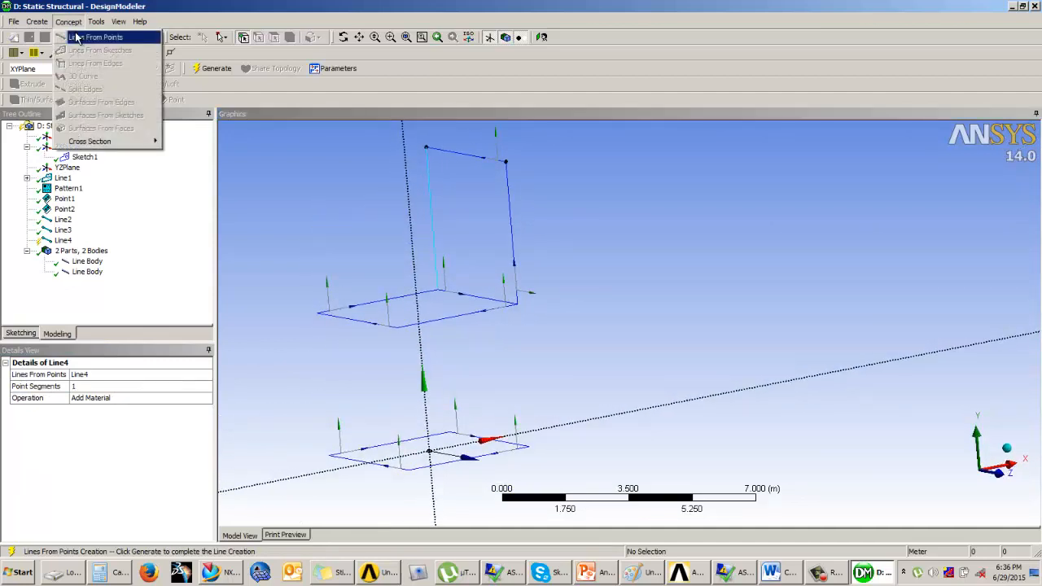
left_click(216, 73)
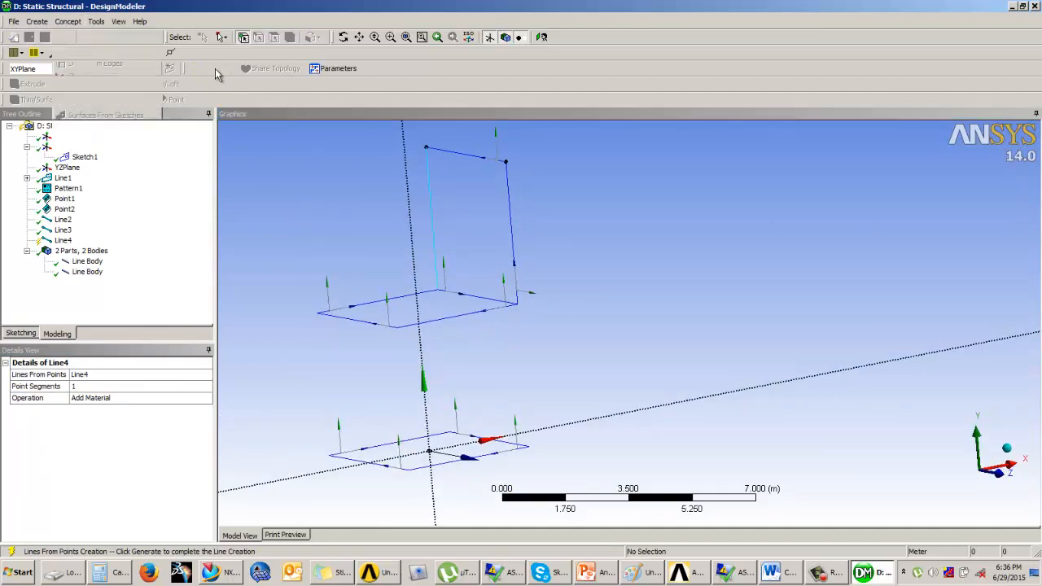
Create and generate a vertical line between the upper and lower squares' corners directly beneath the first construction point
left_click(68, 21)
left_click(93, 38)
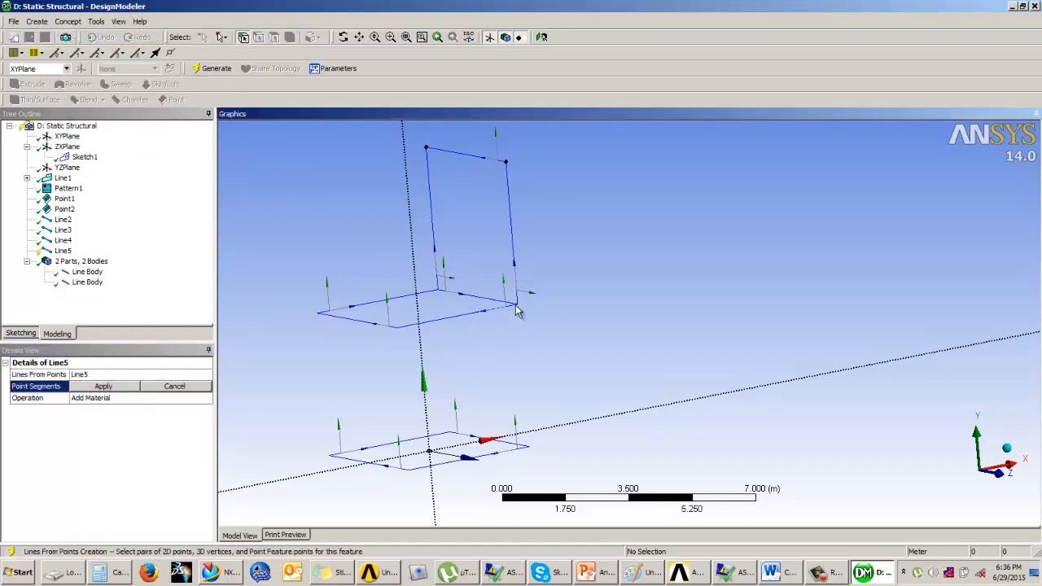
middle_click_drag(495, 298, 508, 327)
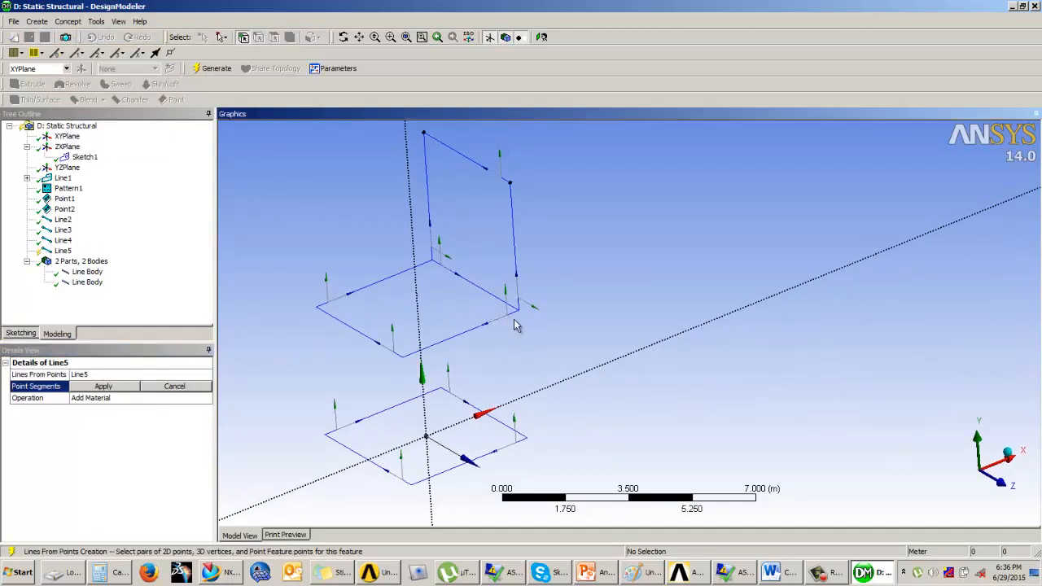
left_click(521, 313)
left_click(528, 445)
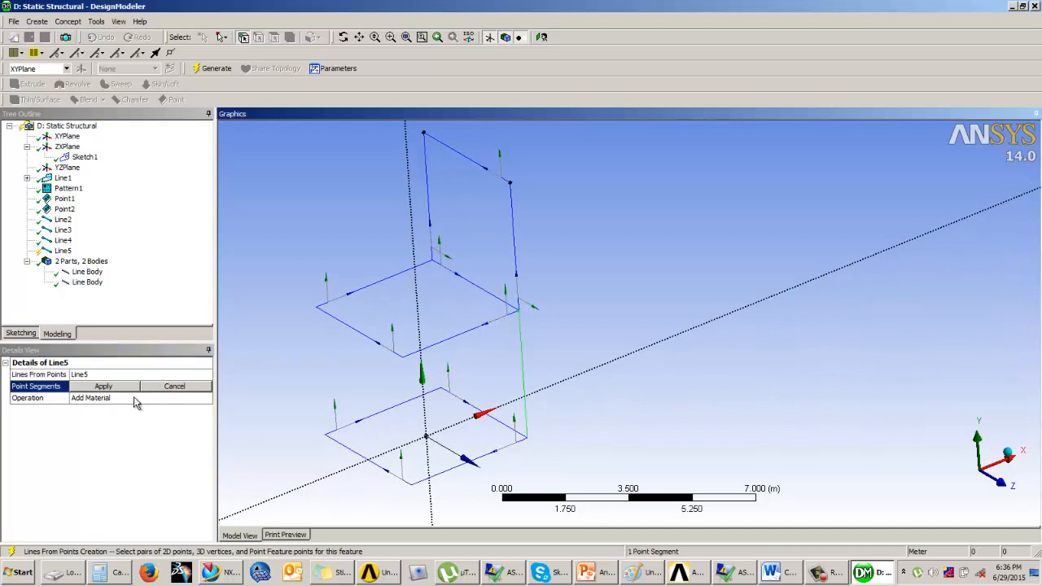
left_click(122, 389)
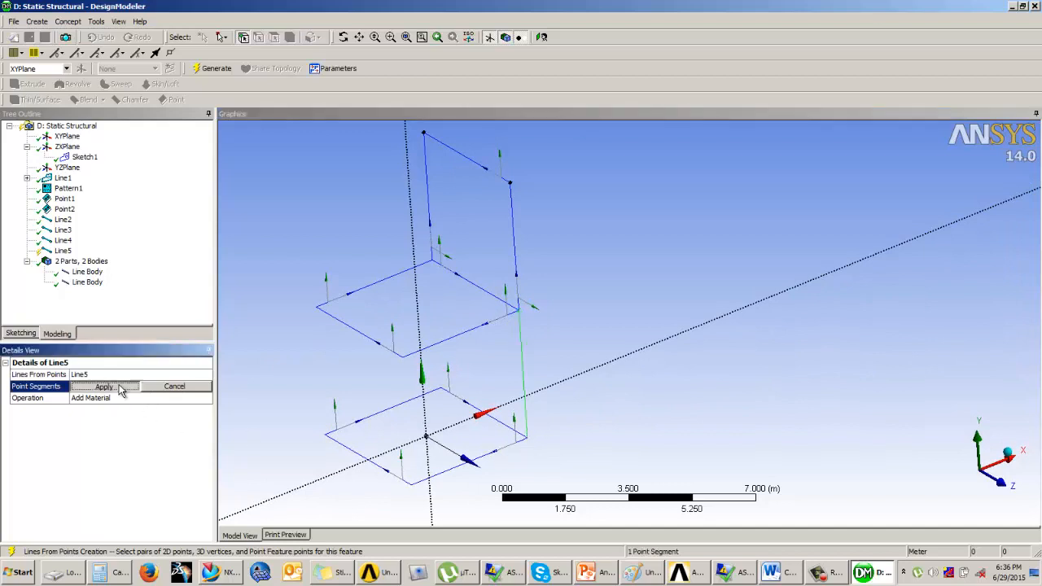
left_click(432, 262)
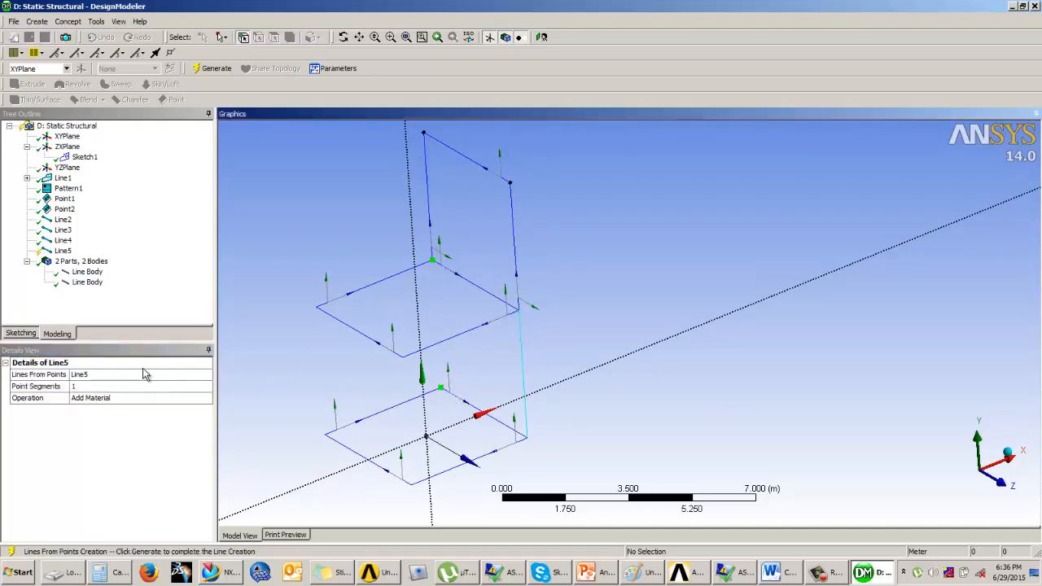
left_click(213, 68)
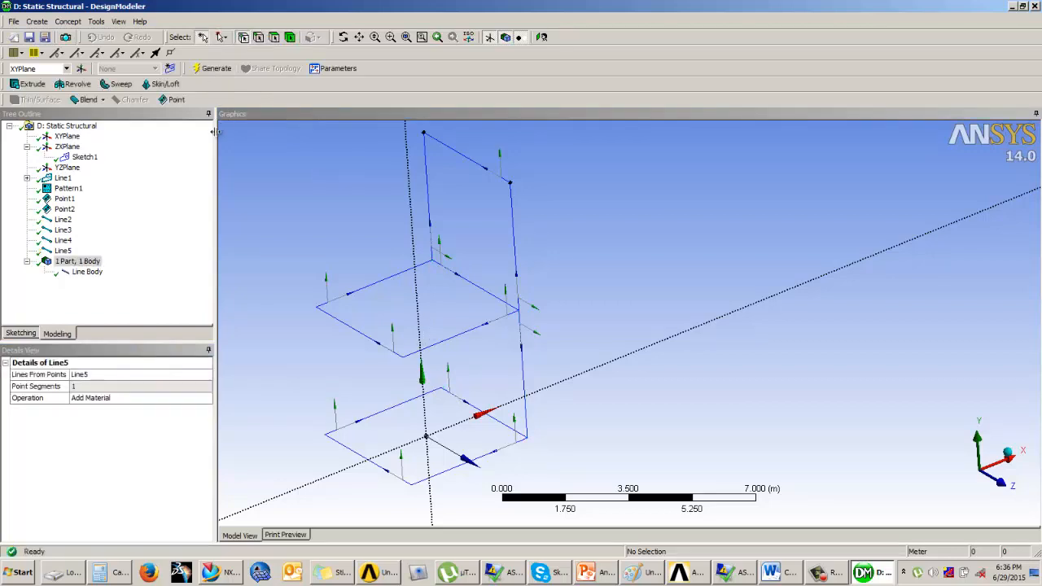
Create and generate a vertical line between the two squares' corners directly beneath the second construction point
left_click(68, 21)
left_click(82, 38)
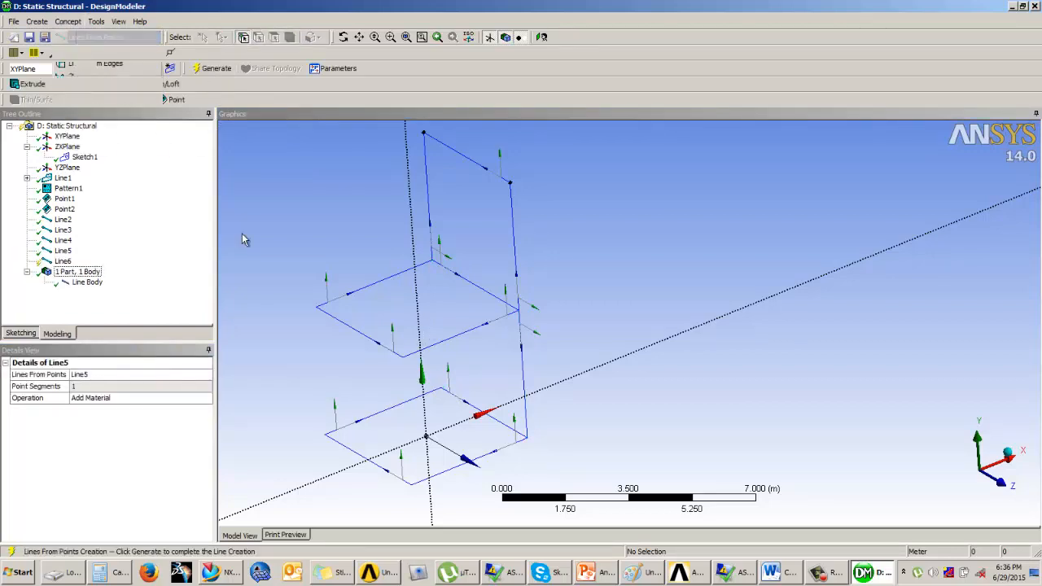
left_click(436, 267)
left_click(441, 391, "ctrl")
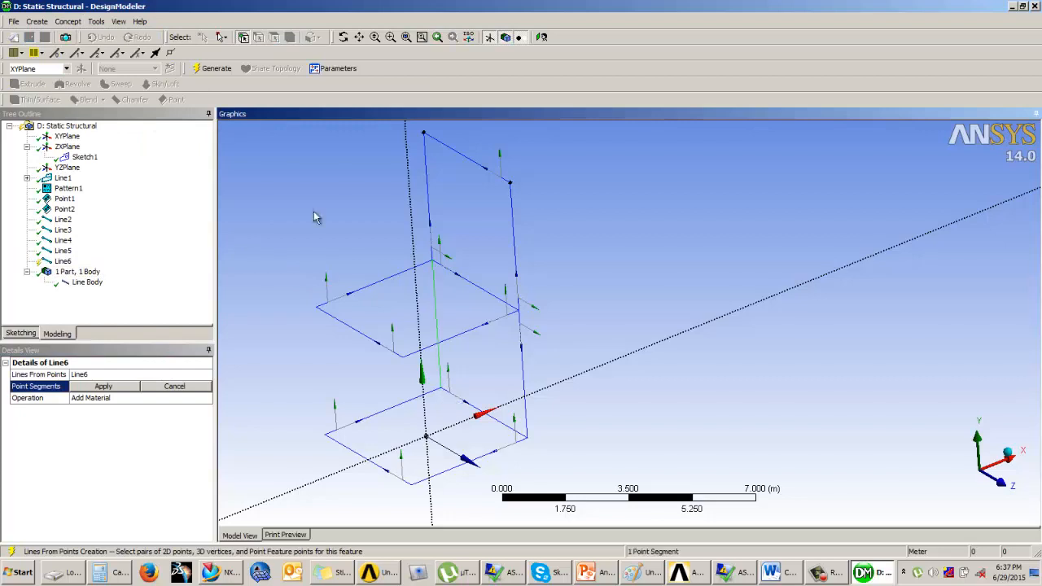
left_click(217, 70)
Create and generate a vertical line joining the two squares at their negative-X, negative-Z corners
left_click(59, 21)
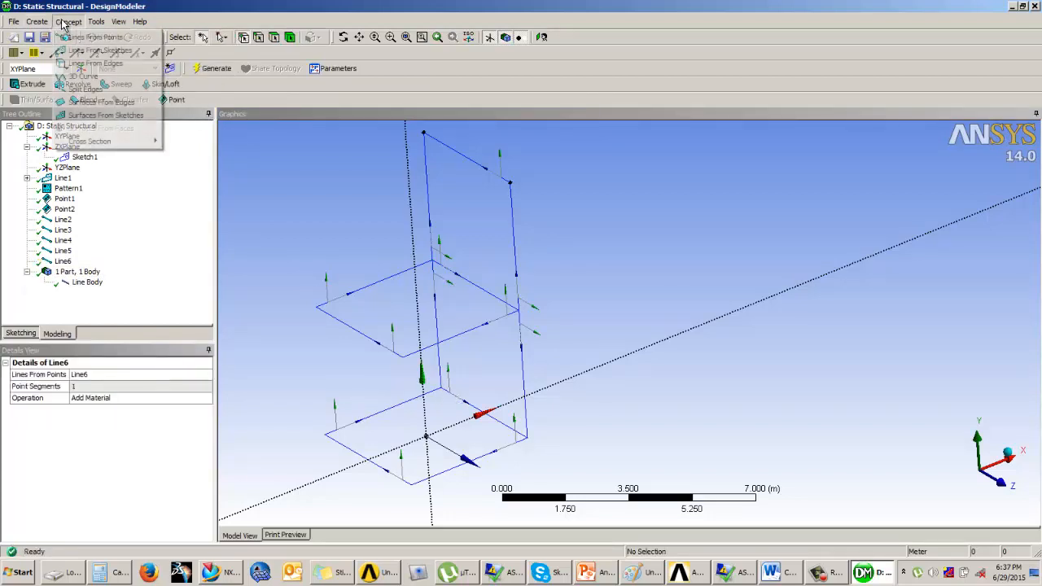
left_click(82, 38)
left_click(317, 309)
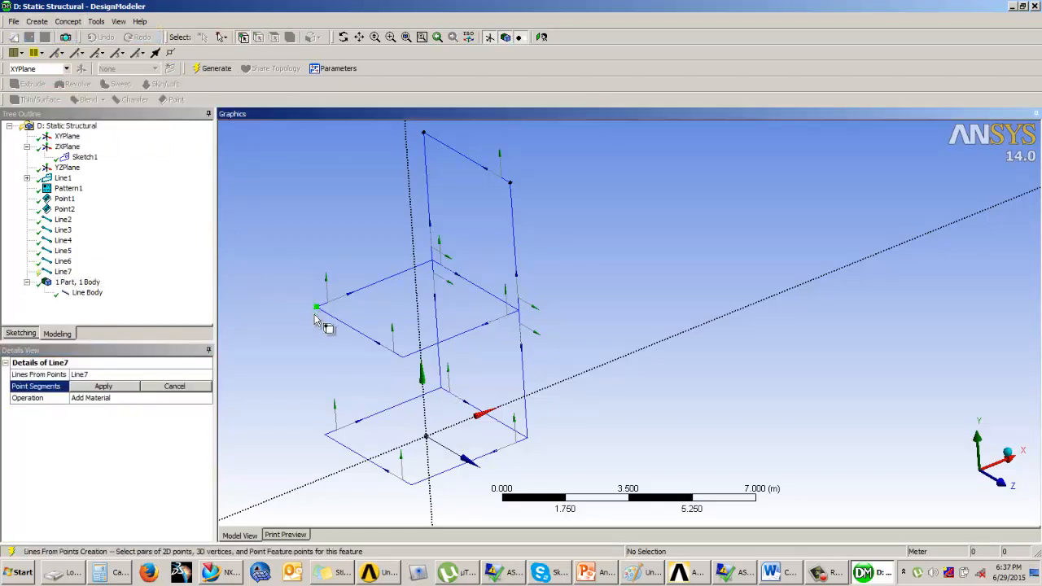
left_click(326, 435, "ctrl")
left_click(216, 70)
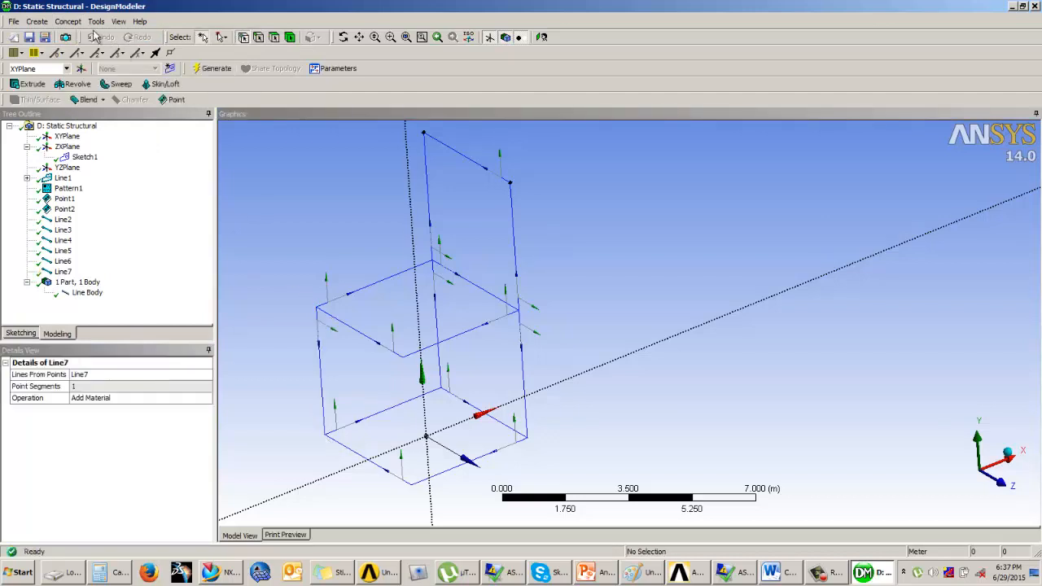
Create and generate a vertical line joining the two squares at their negative-X, positive-Z corners
left_click(68, 21)
left_click(81, 38)
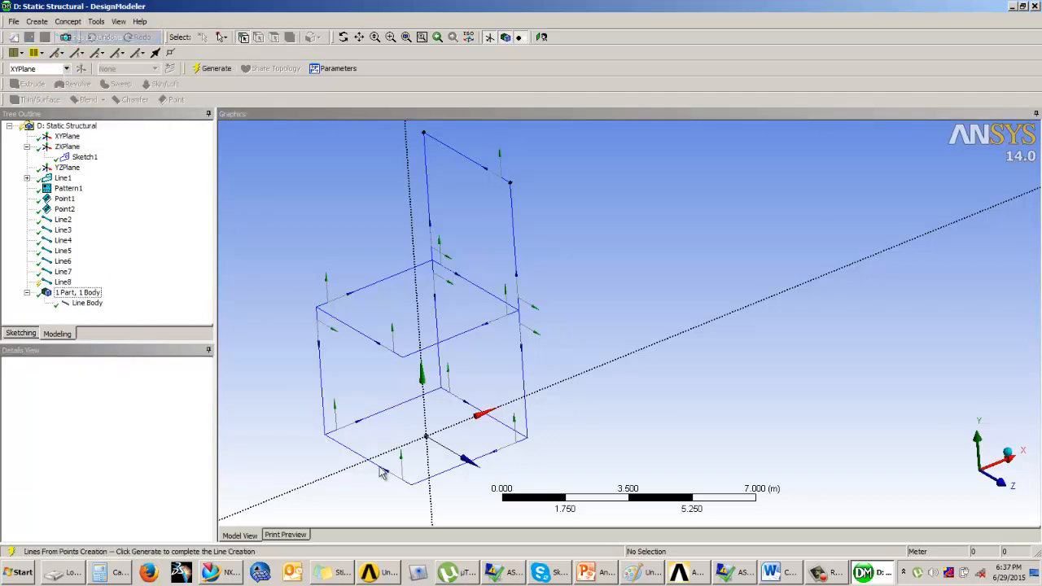
left_click(402, 358)
left_click(411, 487, "ctrl")
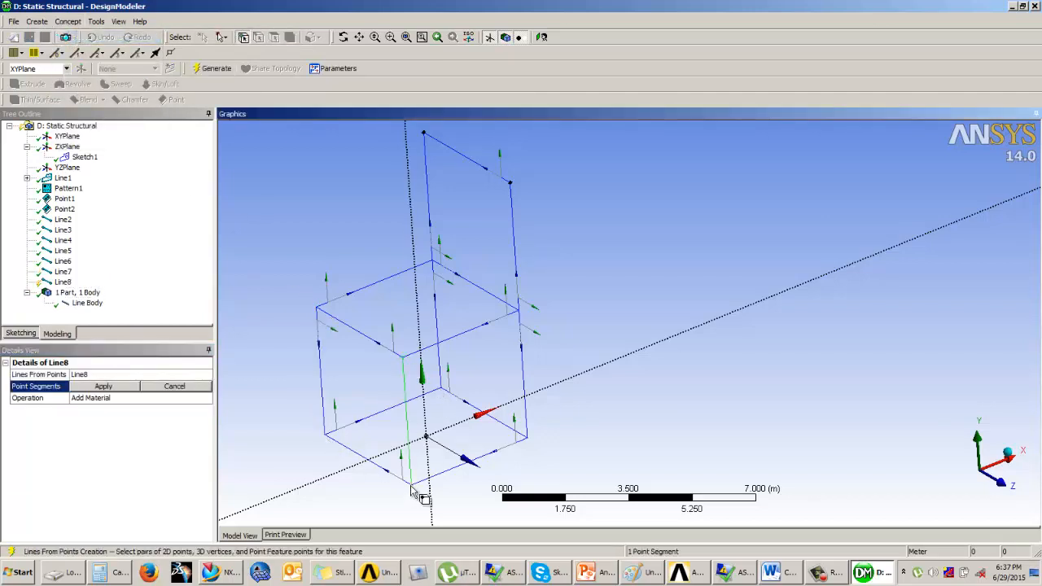
left_click(213, 69)
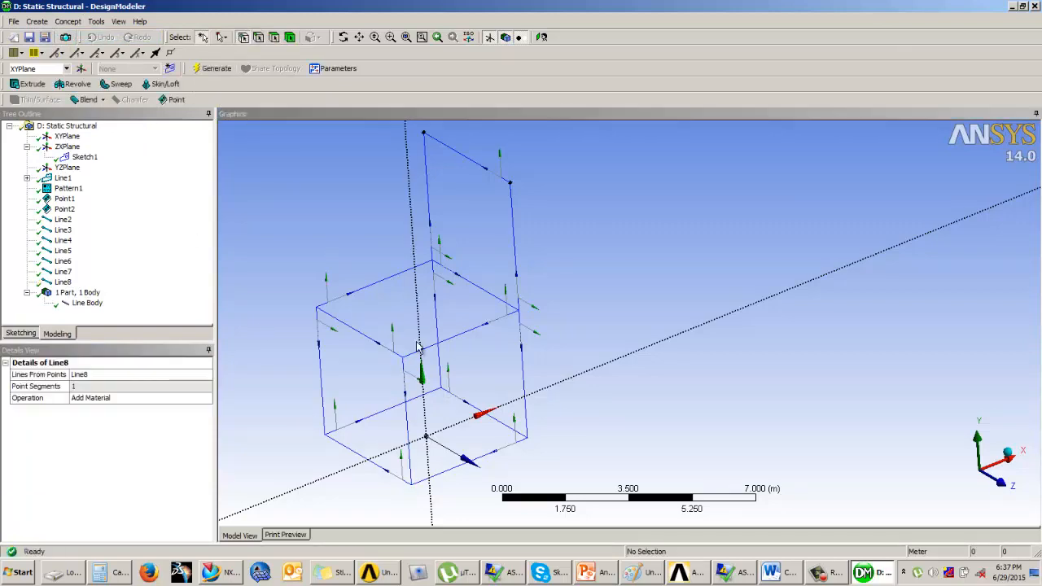
Create and generate a sloping line from the second construction point to the upper square's negative-X, negative-Z corner
middle_click_drag(422, 350, 489, 322)
left_click(67, 21)
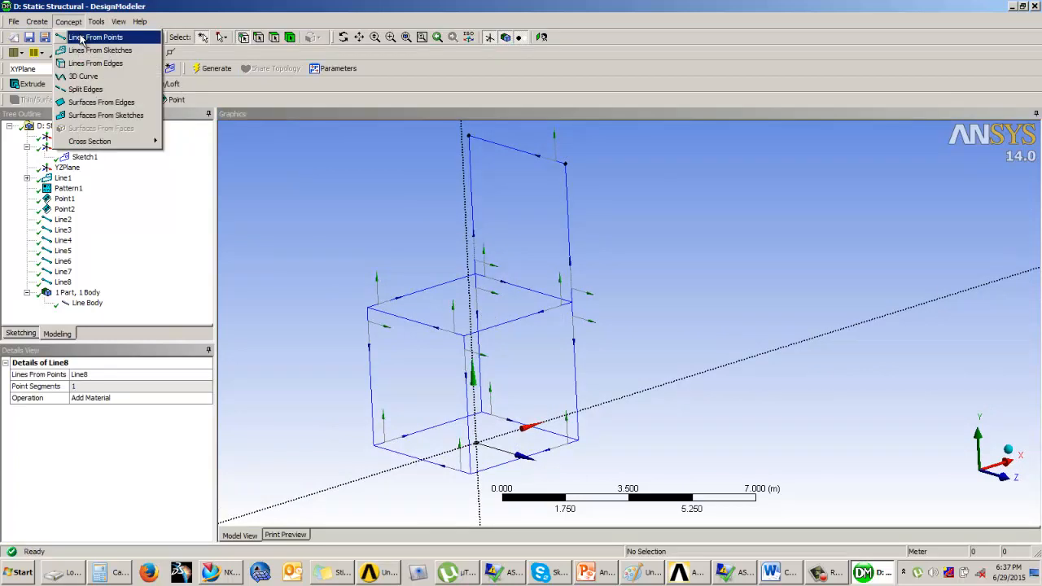
left_click(89, 36)
left_click(468, 137)
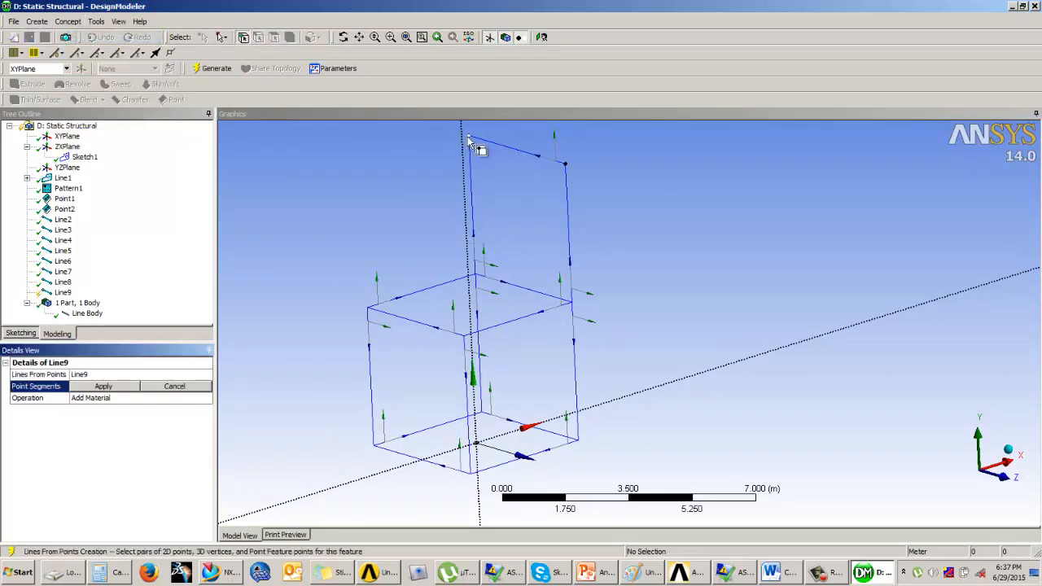
left_click(368, 308, "ctrl")
left_click(213, 69)
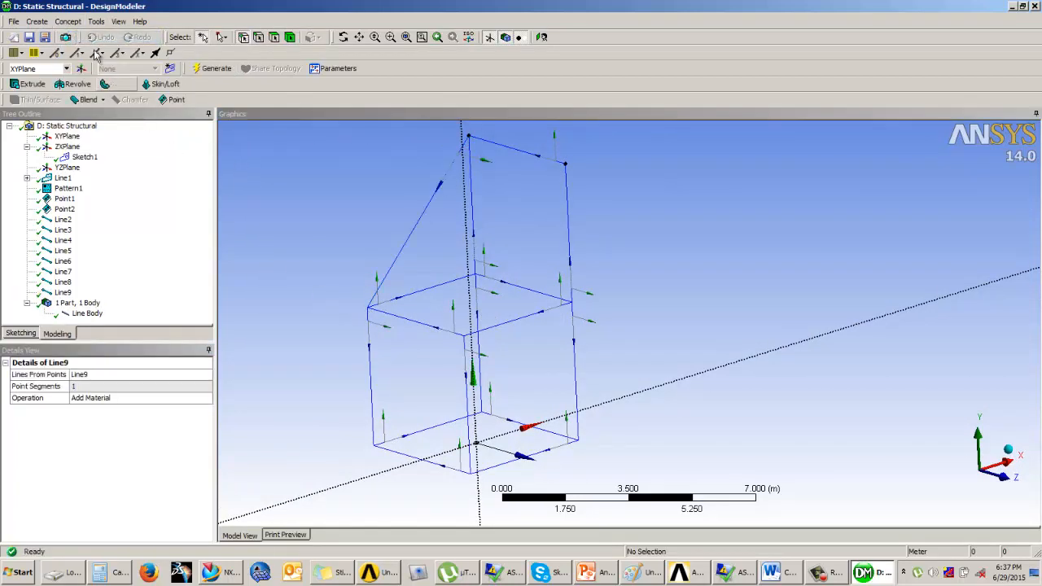
Create and generate a sloping line from the first construction point to the upper square's negative-X, positive-Z corner
left_click(116, 52)
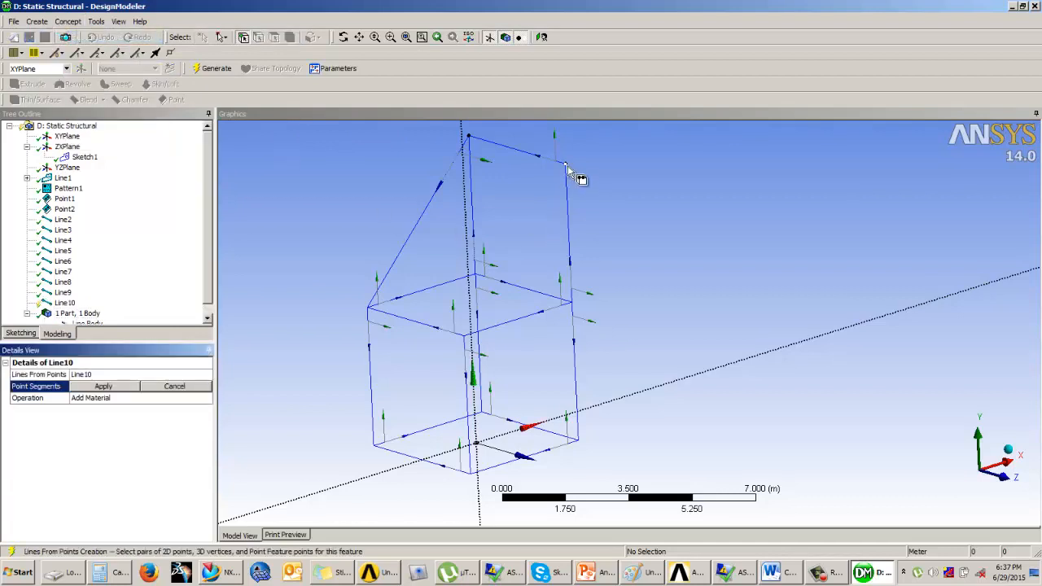
left_click(565, 166)
left_click(466, 334, "ctrl")
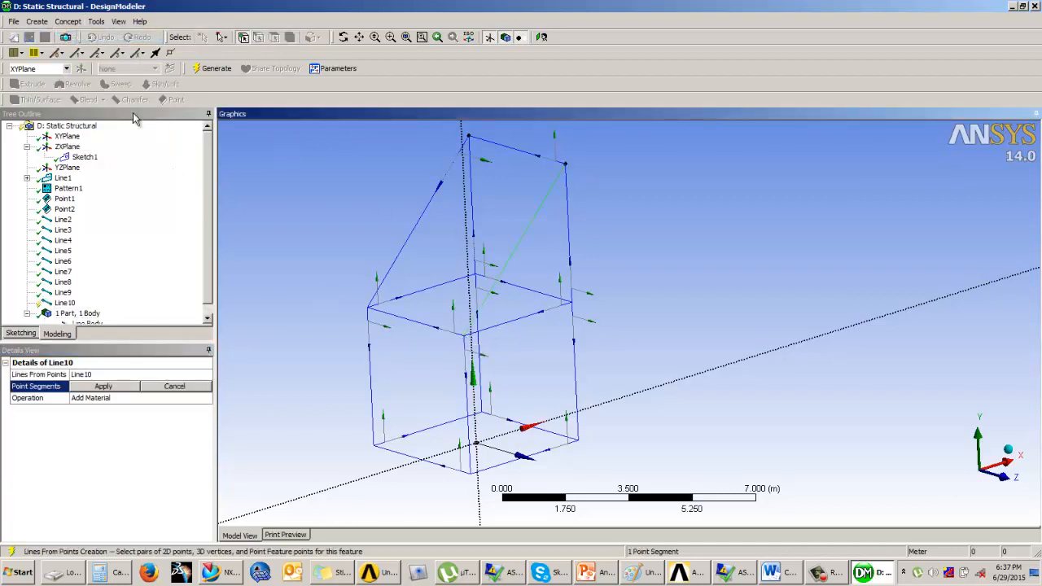
left_click(205, 70)
middle_click_drag(483, 198, 505, 246)
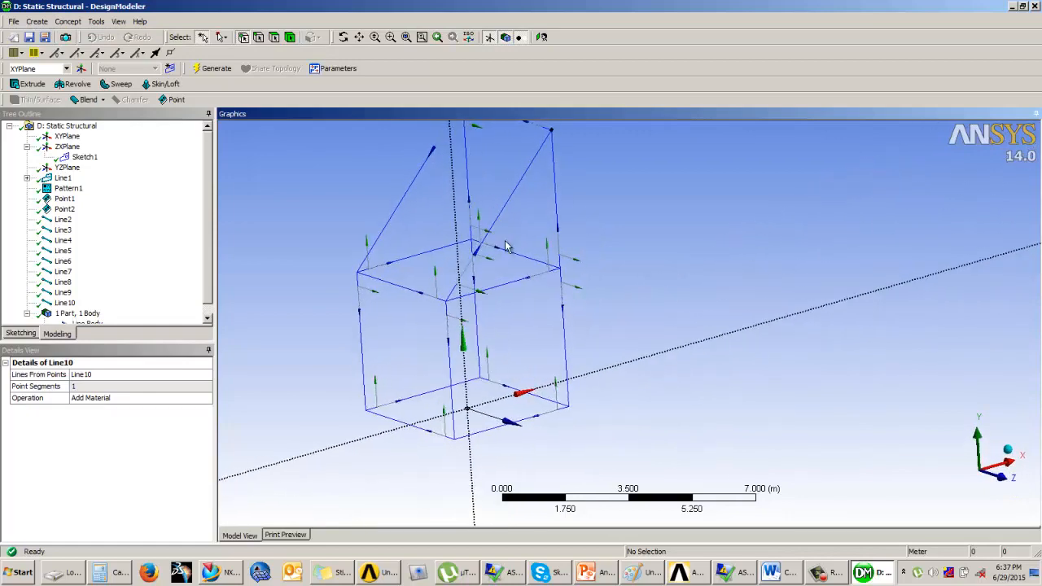
Switch to PowerPoint, examine the Example 4 truss figure full screen for the bracing layout, and return to DesignModeler
left_click(603, 573)
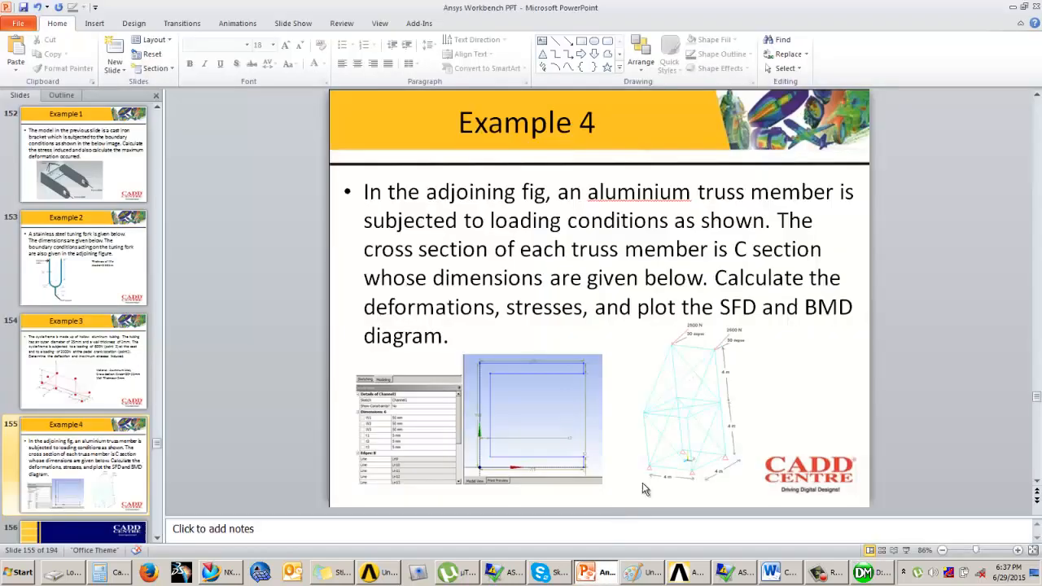
left_click(879, 549)
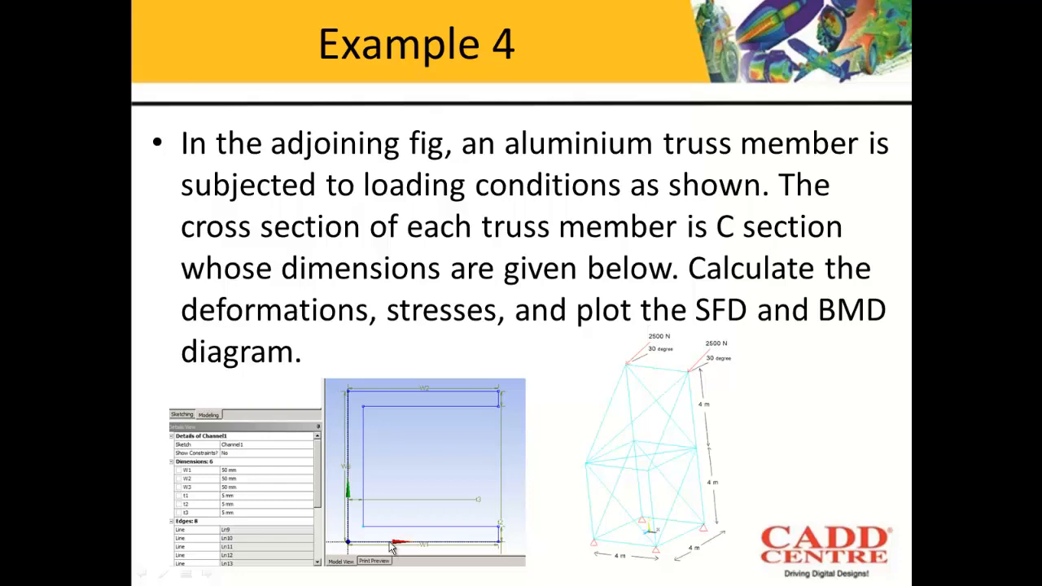
key("Escape")
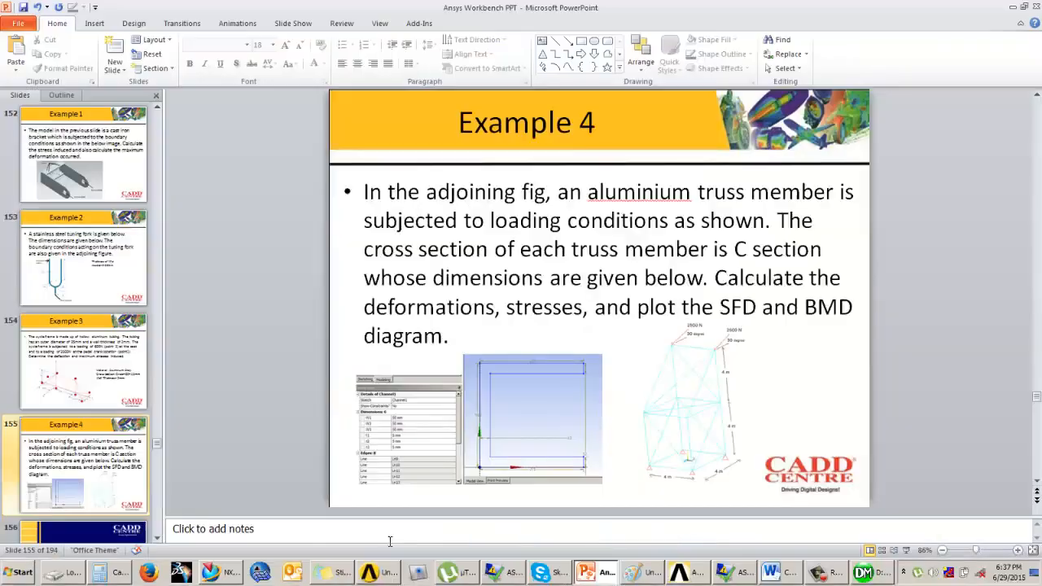
left_click(864, 573)
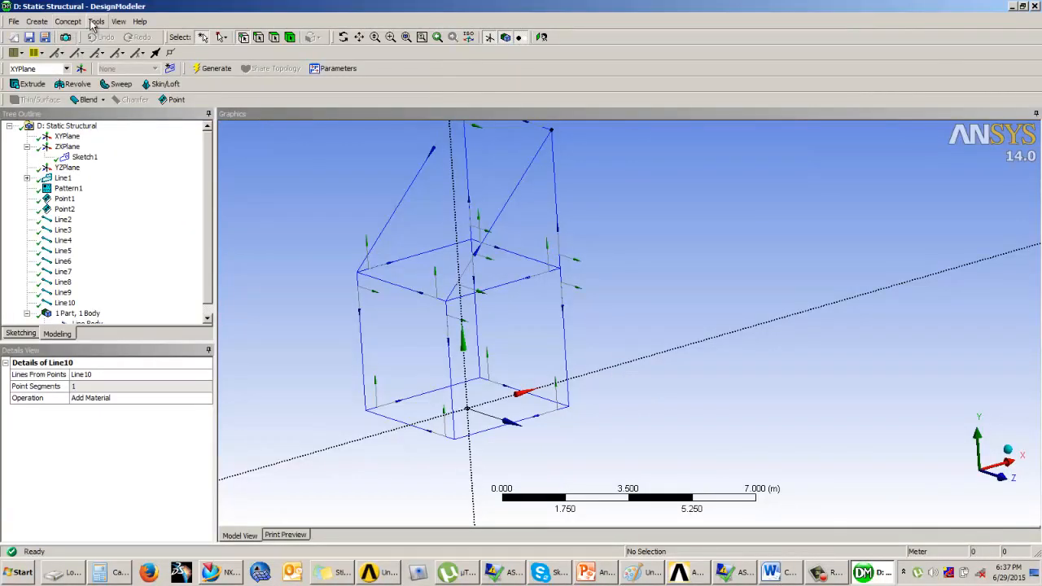
Create and generate a diagonal line from the first construction point to the upper square's negative-X, negative-Z corner
left_click(68, 21)
left_click(84, 38)
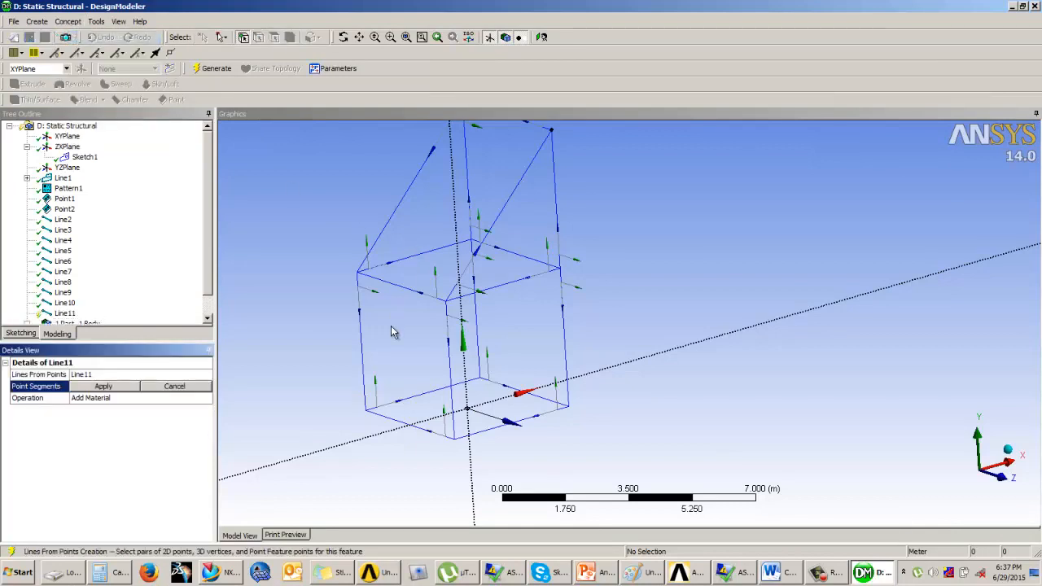
middle_click_drag(396, 326, 458, 303)
left_click(566, 141)
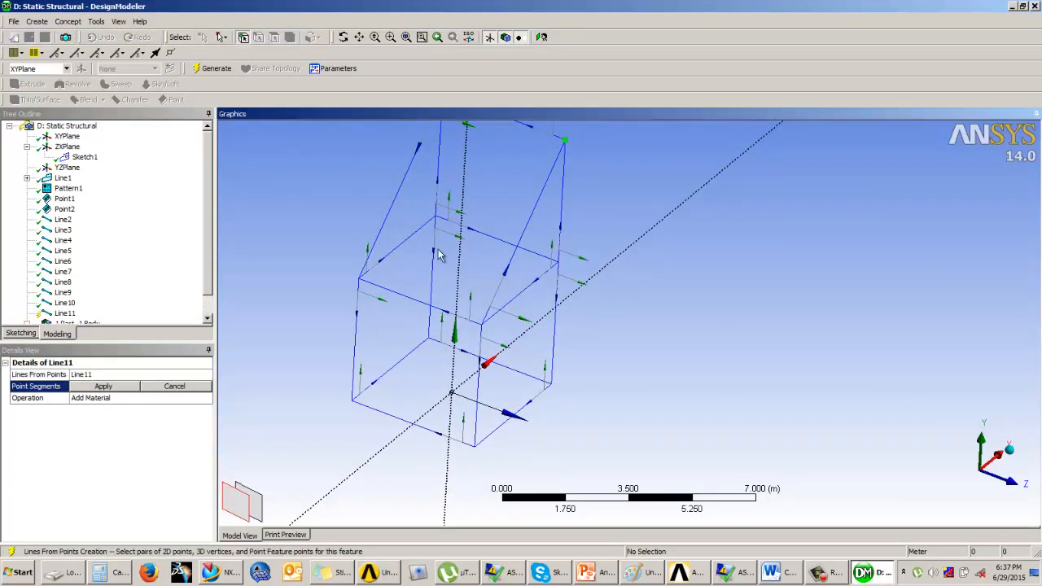
left_click(360, 281)
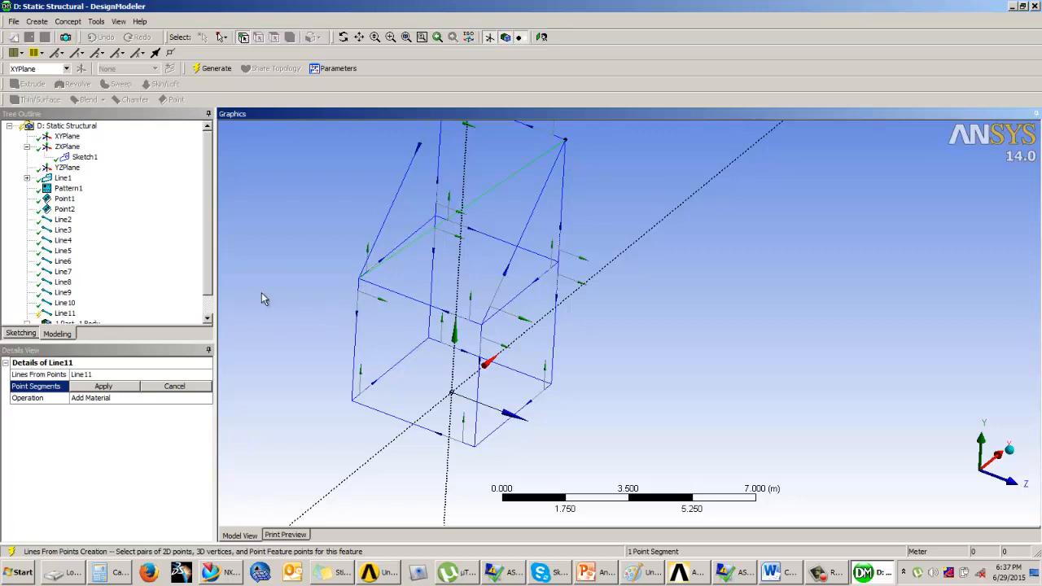
left_click(211, 67)
Create and generate a diagonal line from the upper square's positive-X, negative-Z corner to the first construction point
middle_click_drag(348, 181, 459, 325)
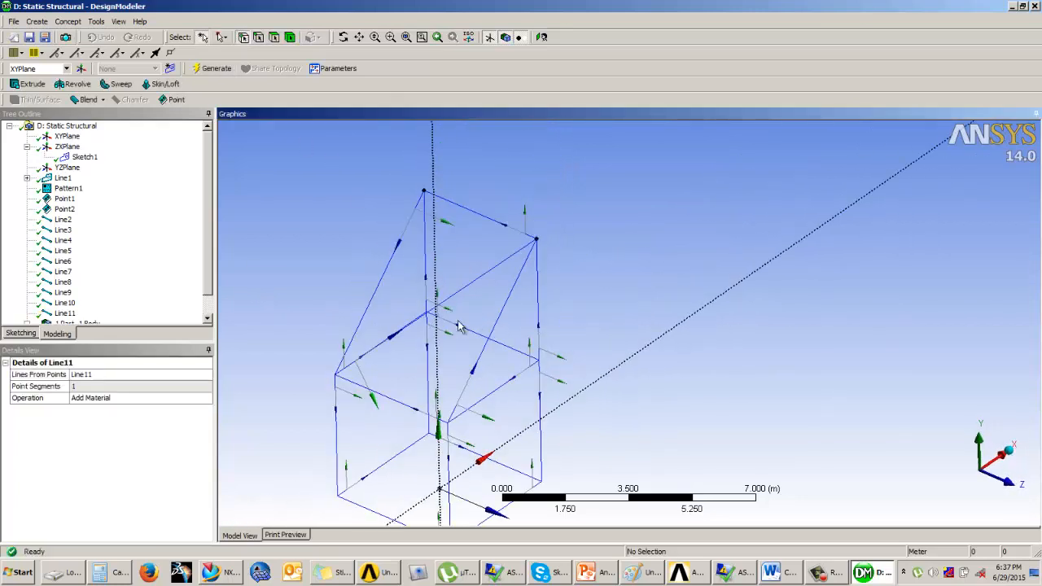
left_click(67, 21)
left_click(81, 36)
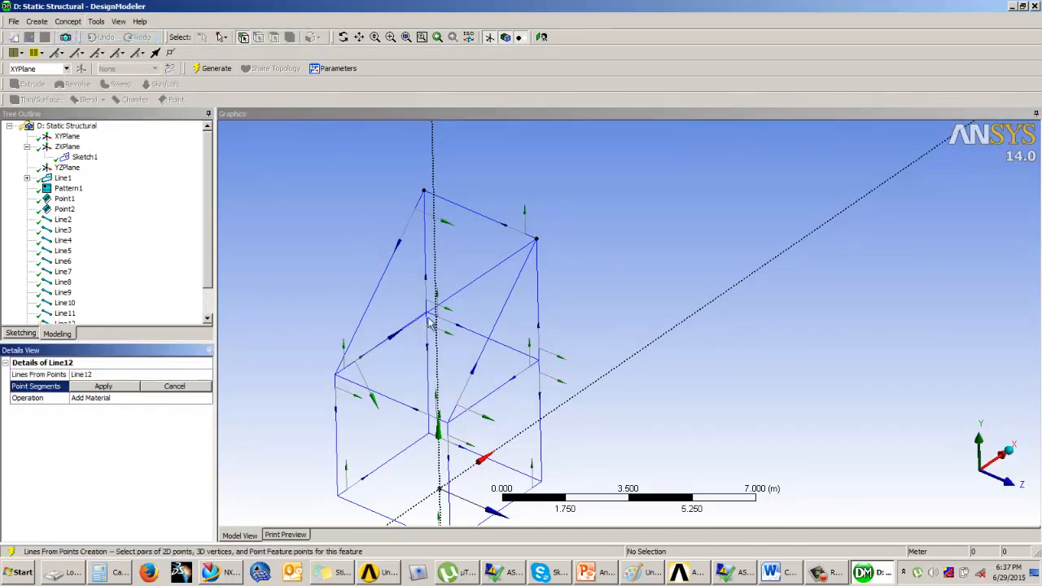
middle_click_drag(431, 324, 431, 317)
left_click(422, 301)
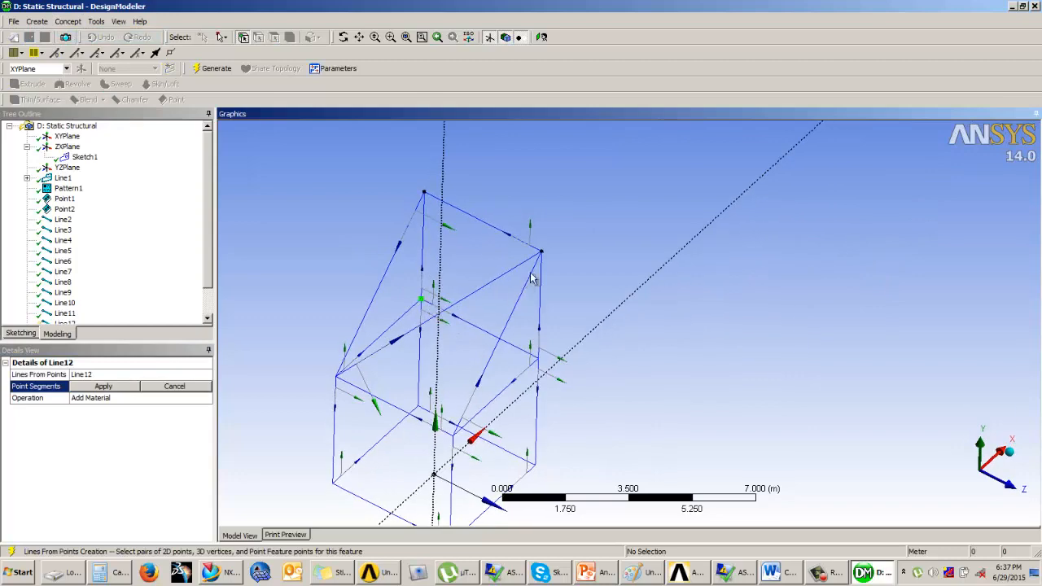
left_click(542, 252, "ctrl")
left_click(210, 70)
Create and generate a diagonal across the upper square from its negative-X, negative-Z corner to its positive-X, positive-Z corner
mouse_move(447, 290)
middle_mouse_down()
mouse_move(449, 274)
mouse_move(460, 282)
middle_mouse_up()
left_click(67, 21)
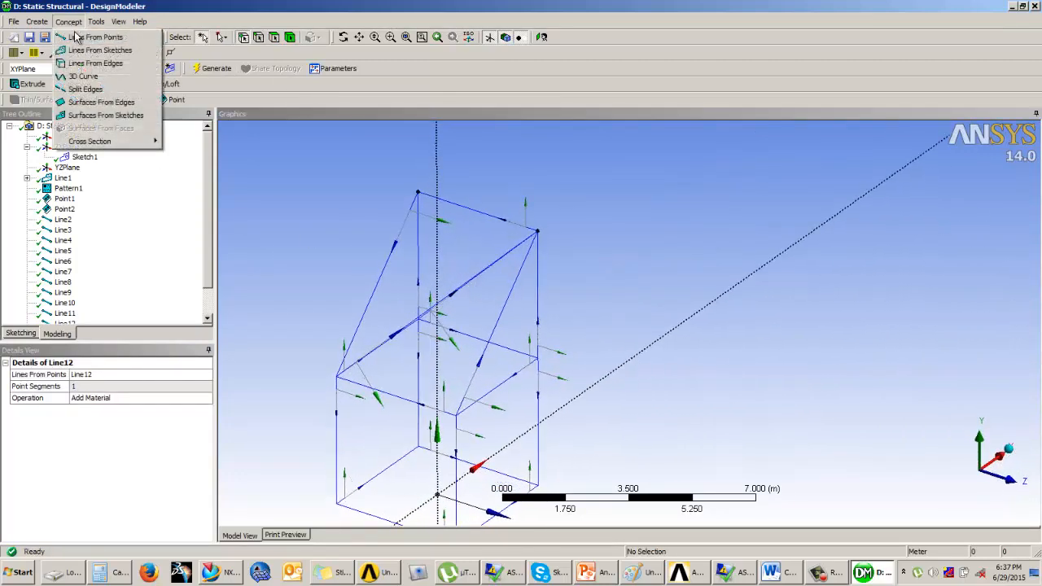
left_click(86, 36)
left_click(336, 379)
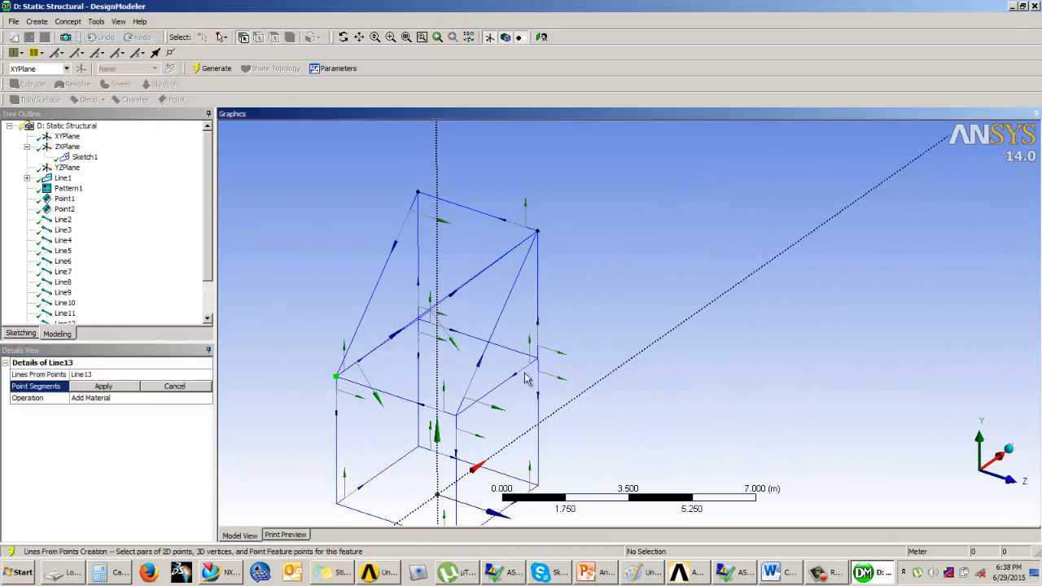
left_click(537, 361)
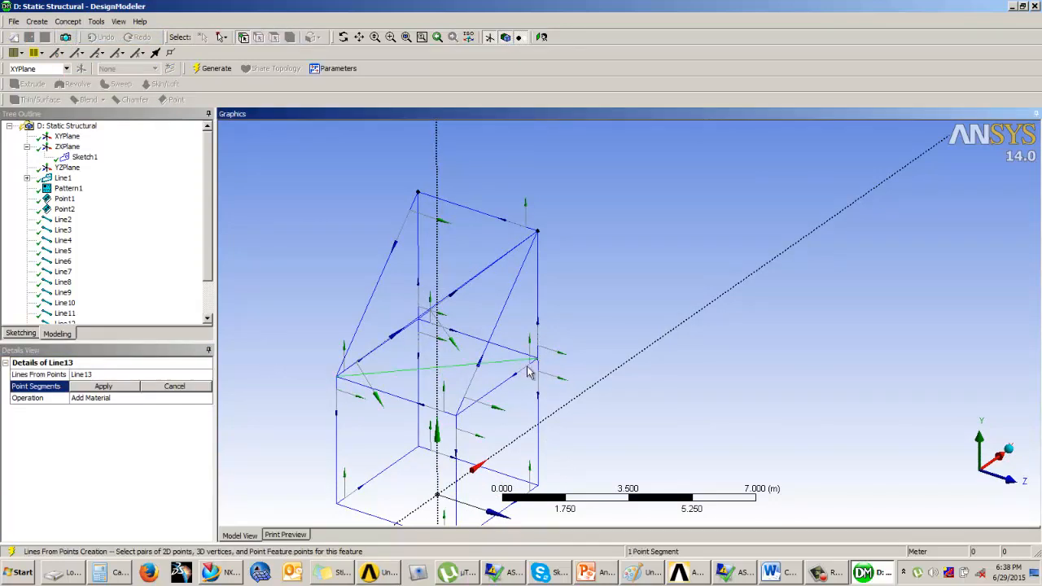
left_click(198, 72)
middle_click_drag(433, 317, 392, 315)
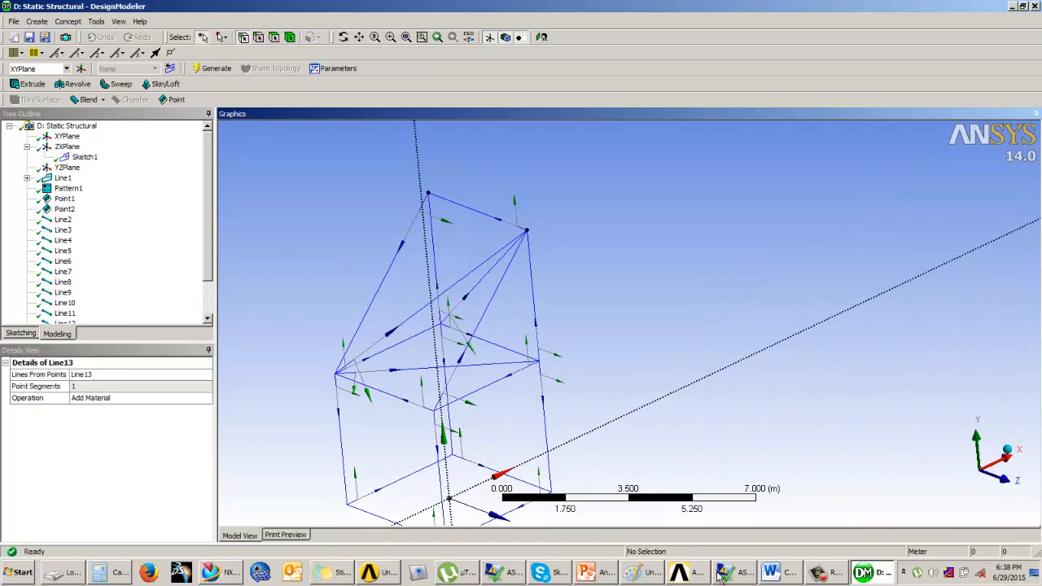
Switch to PowerPoint, examine the lower bracing in the full-screen Example 4 truss figure, and return to DesignModeler
left_click(586, 573)
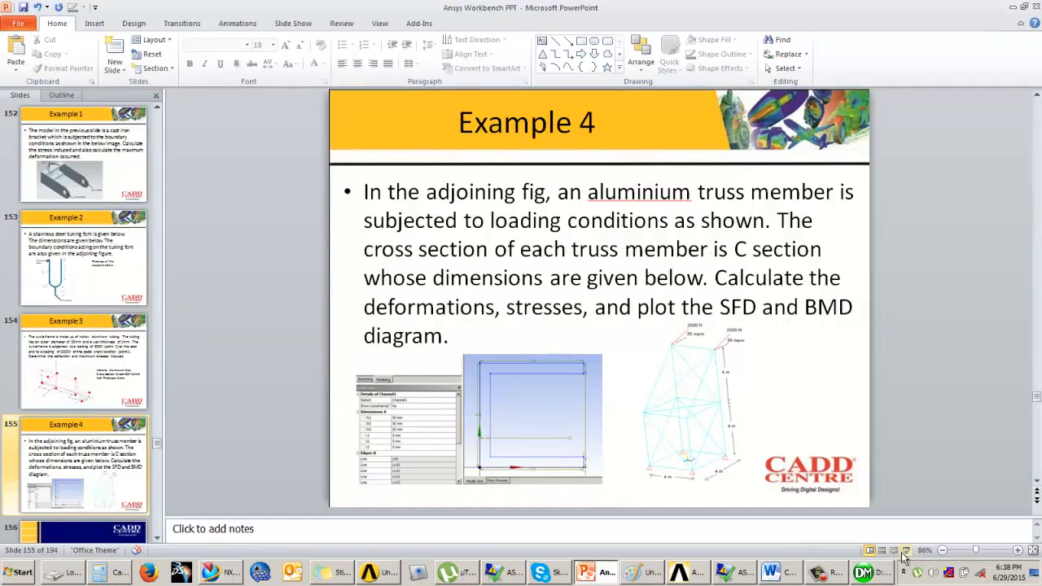
left_click(905, 550)
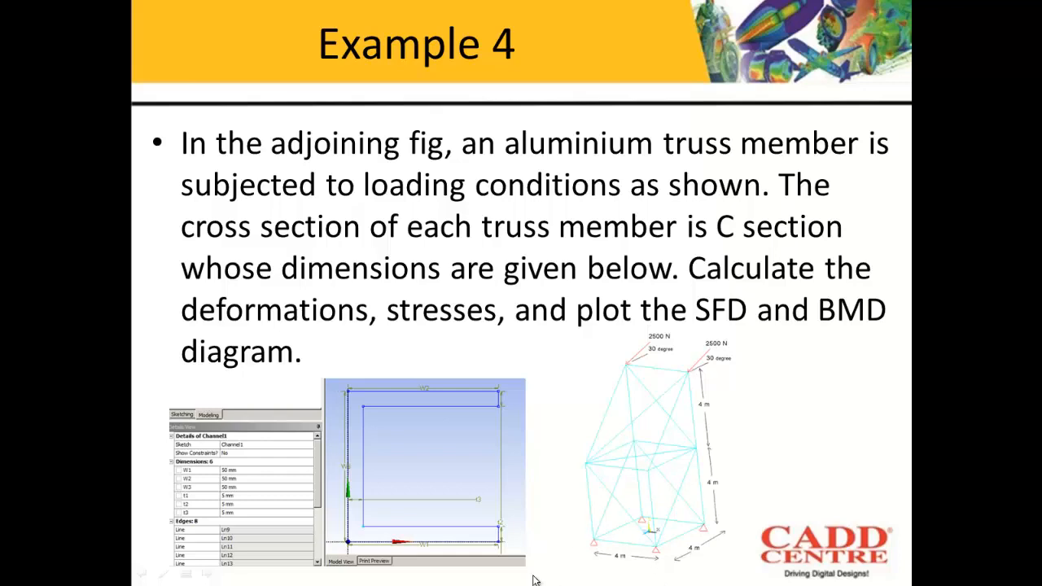
key("Escape")
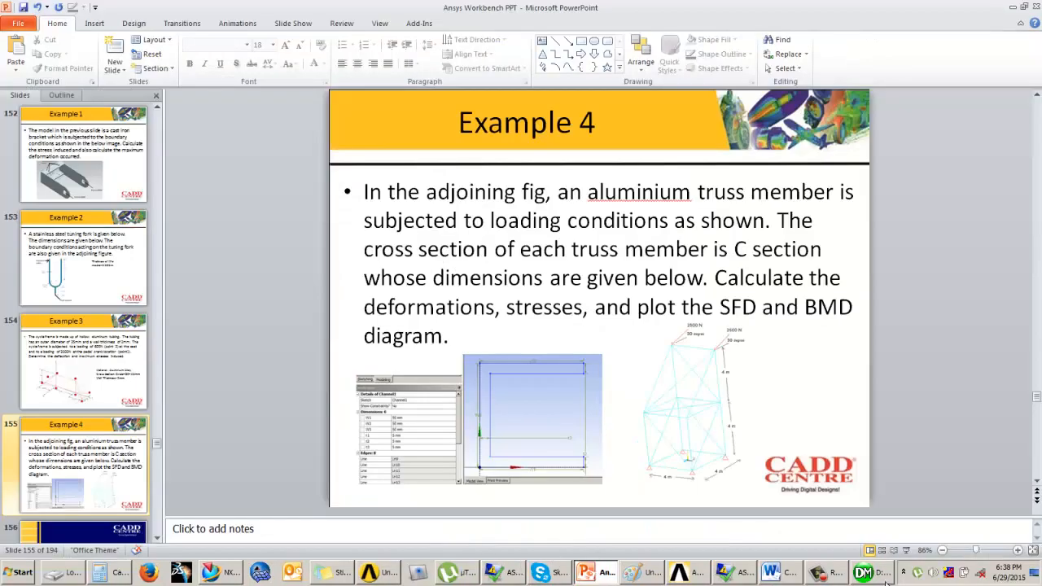
left_click(885, 582)
Create and generate a diagonal line from the upper square's positive-X, negative-Z corner to the lower square's negative-X, negative-Z corner
middle_click_drag(484, 381, 564, 310)
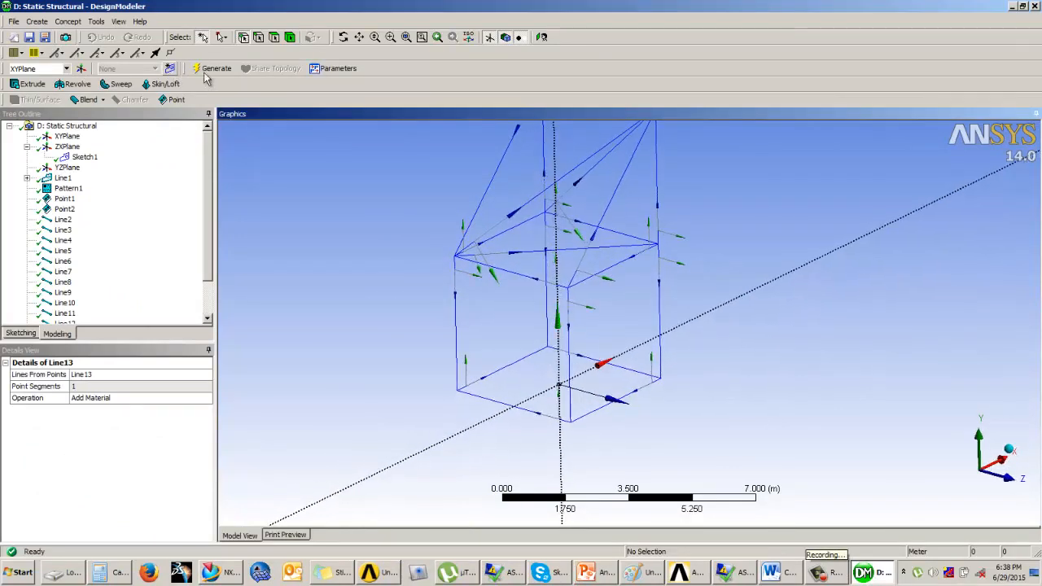
left_click(67, 21)
left_click(95, 37)
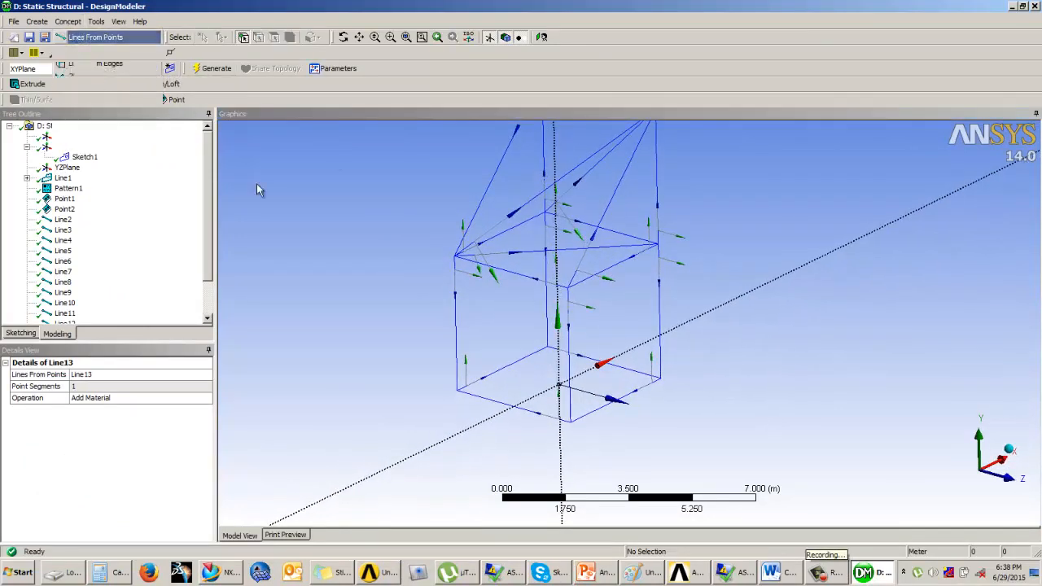
left_click(544, 213)
left_click(459, 390)
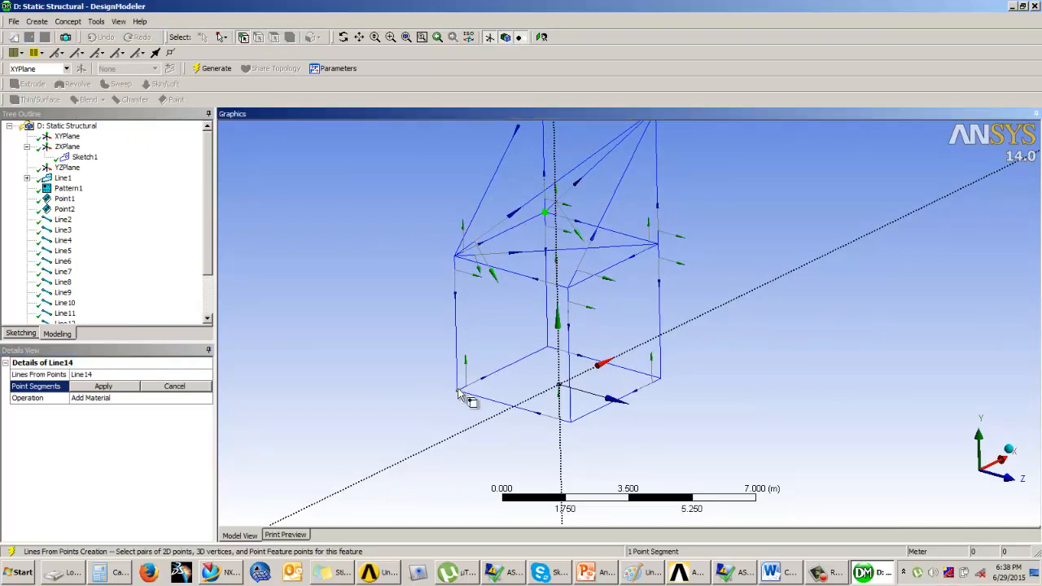
left_click(213, 68)
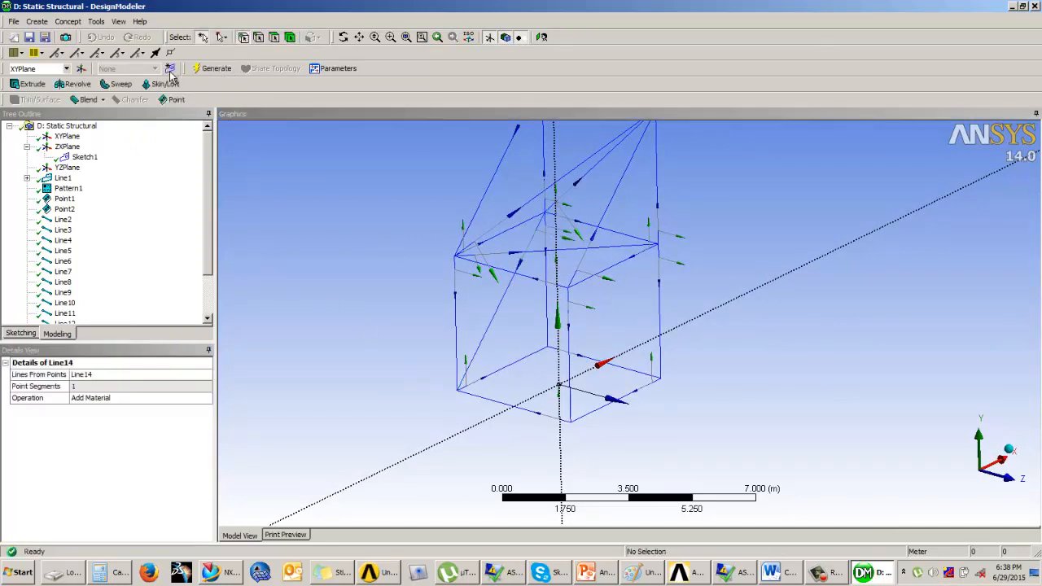
Create and generate a diagonal line from the upper square's positive-X, negative-Z corner to the lower square's positive-X, positive-Z corner
left_click(67, 21)
left_click(95, 36)
left_click(546, 215)
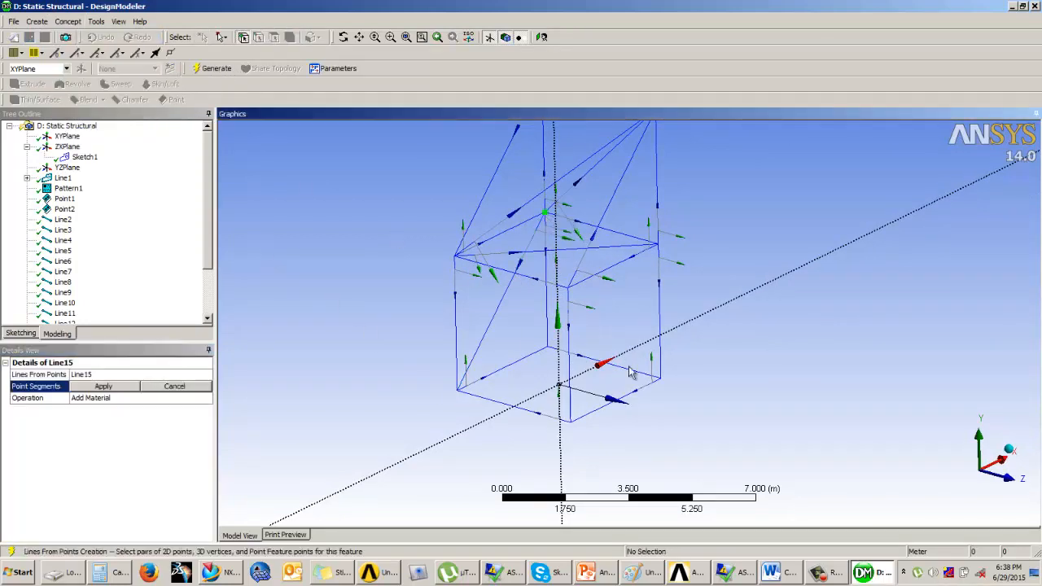
left_click(658, 381)
left_click(213, 68)
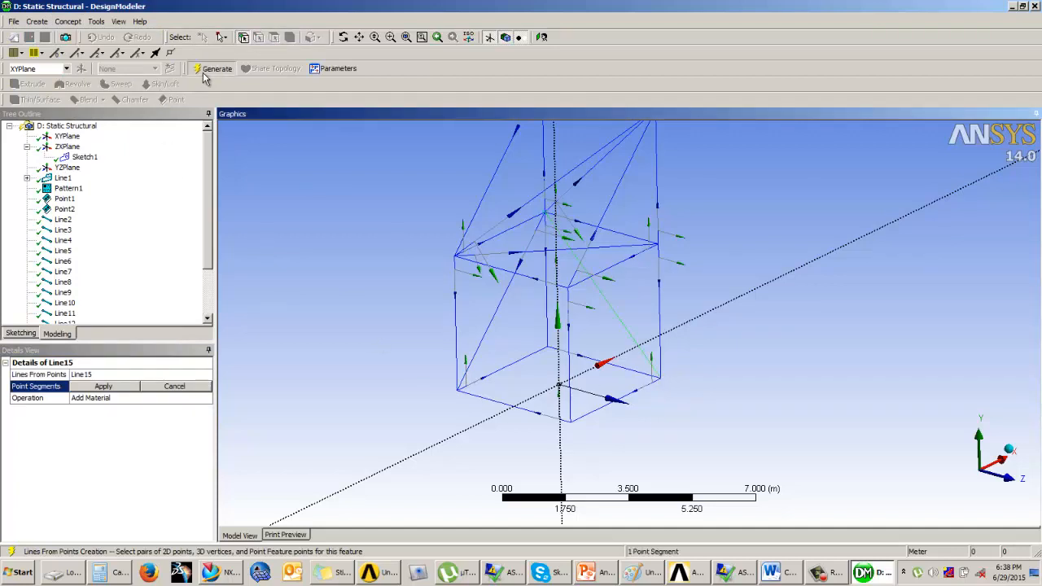
Create and generate a diagonal line between the upper square's positive-X, positive-Z corner and the lower square's negative-X, positive-Z corner
left_click(67, 21)
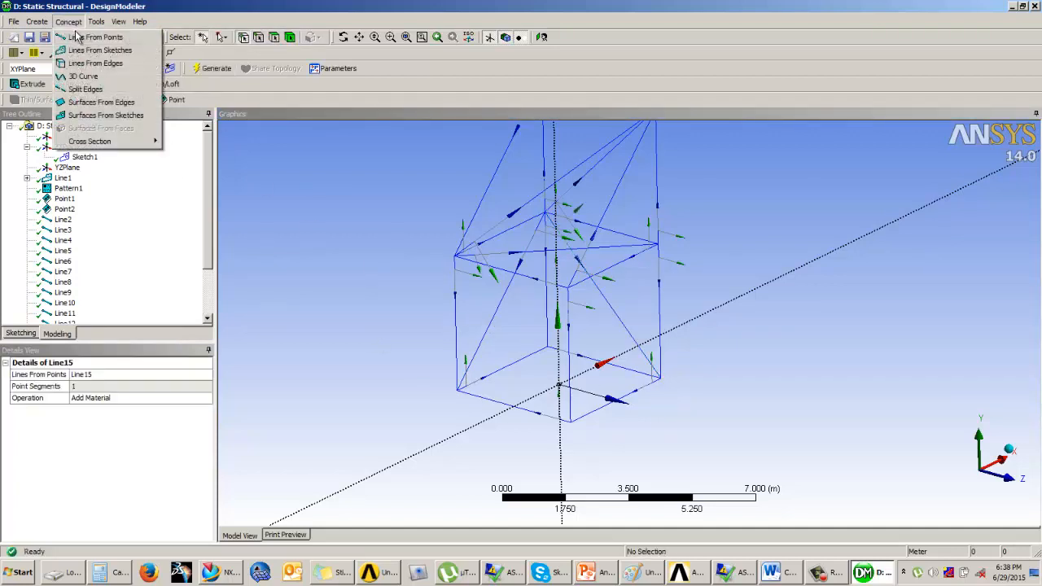
left_click(95, 37)
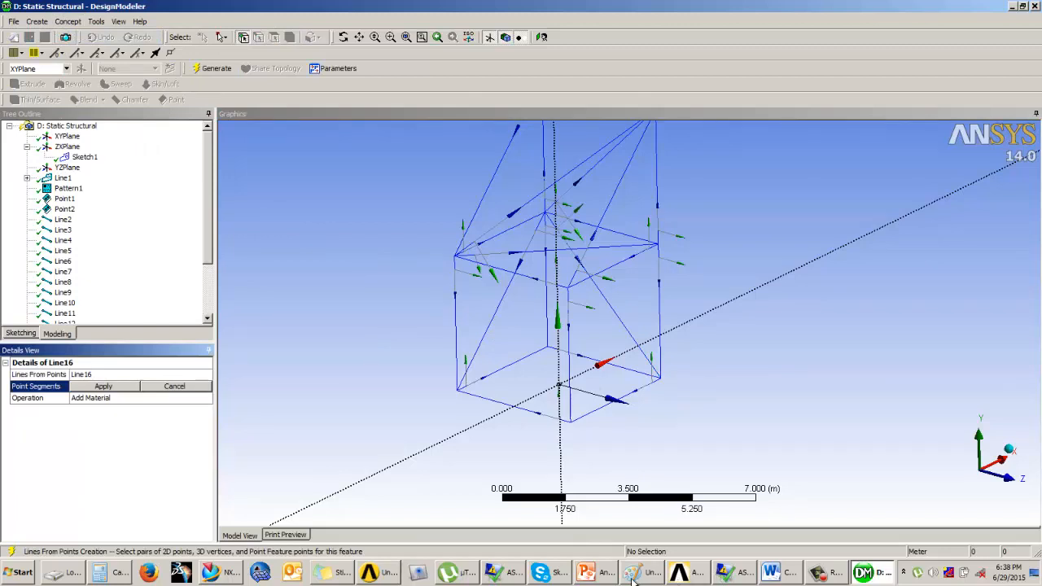
left_click(596, 572)
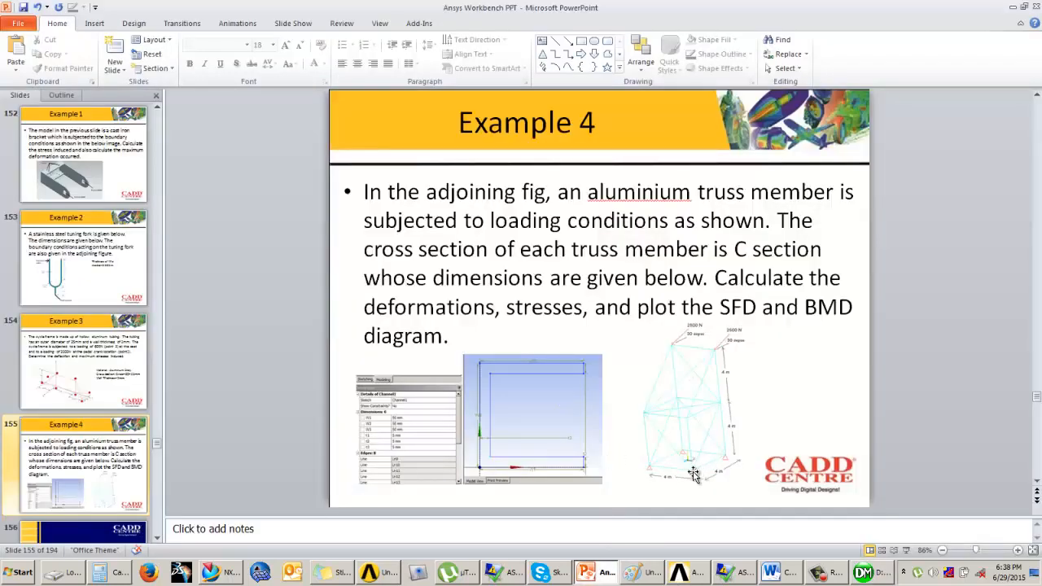
left_click(862, 573)
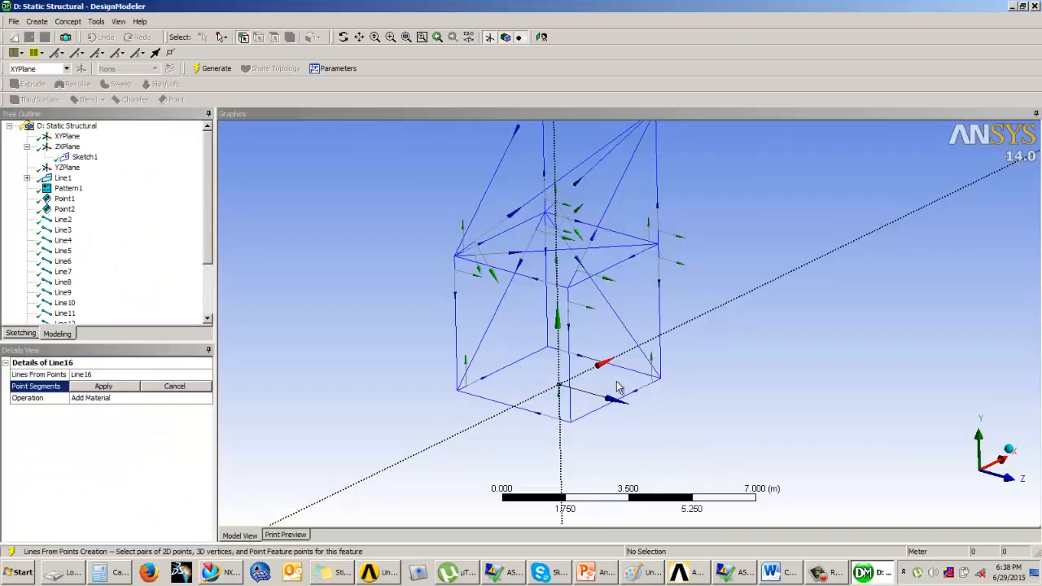
left_click(658, 245)
left_click(214, 69)
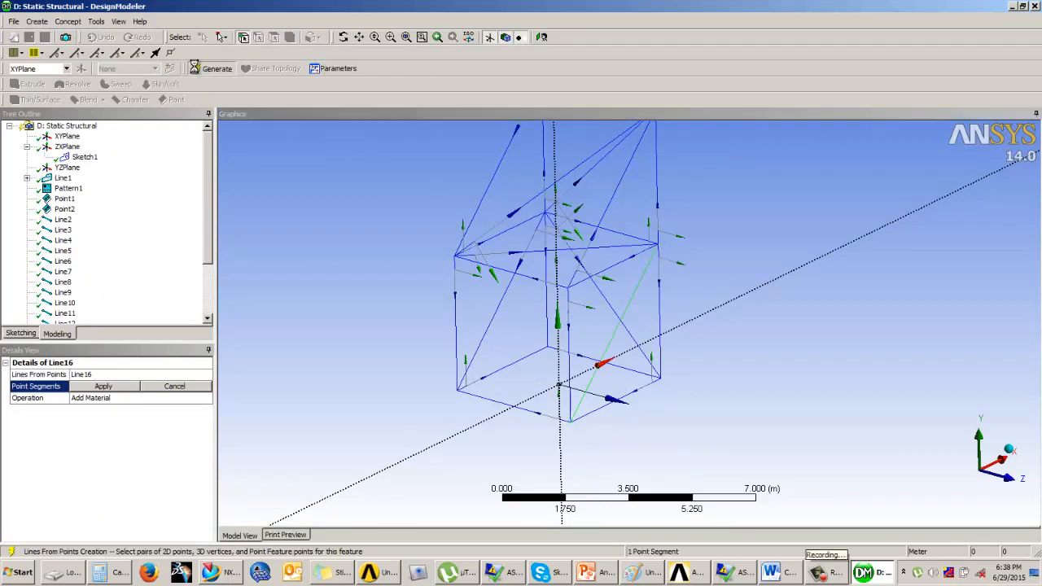
Create and generate a diagonal line from the lower square's negative-X, positive-Z corner to the upper square's negative-X, negative-Z corner
left_click(67, 21)
left_click(90, 37)
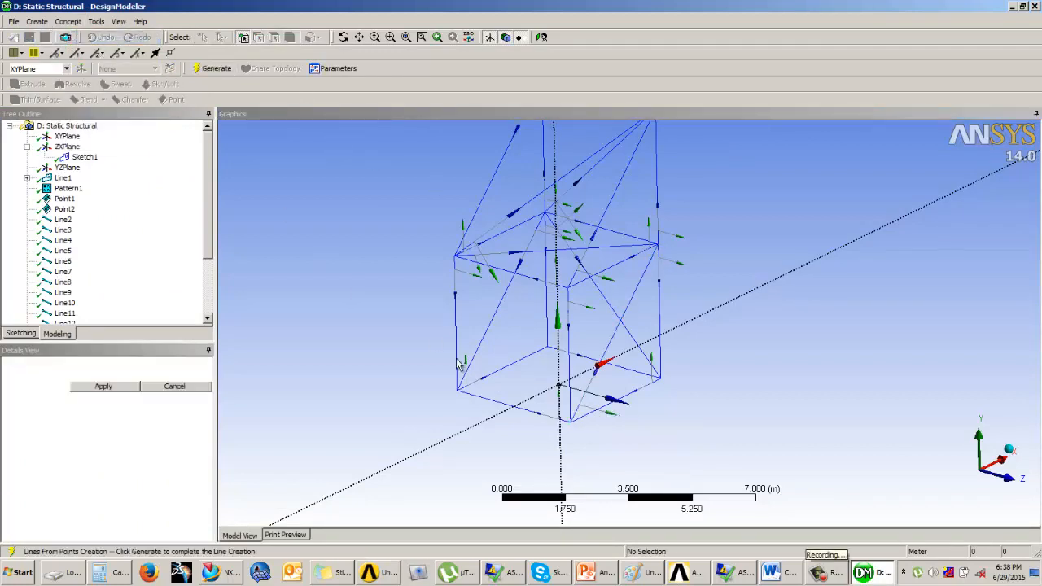
left_click(570, 422)
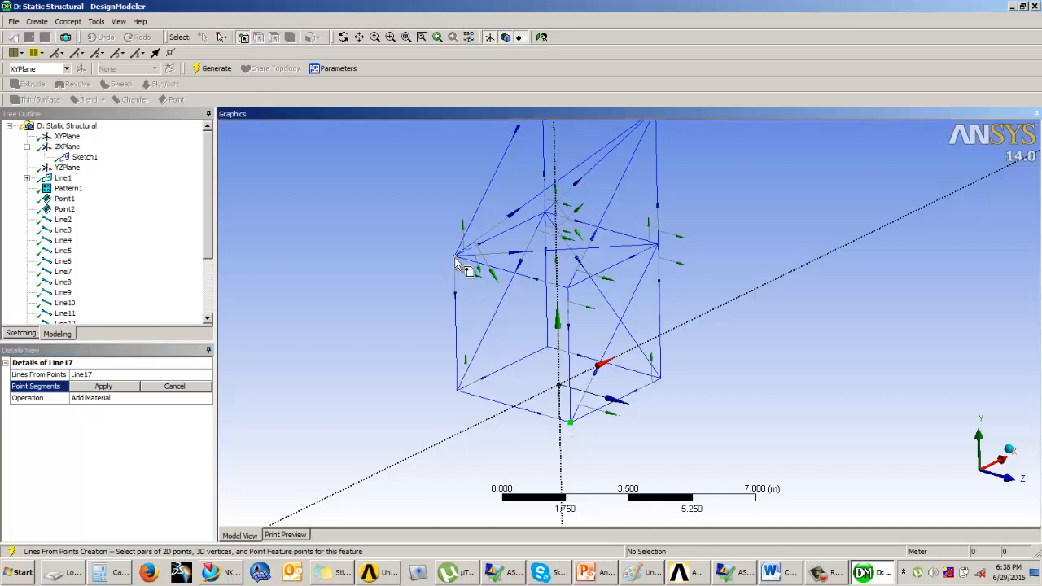
left_click(456, 259)
left_click(213, 68)
middle_click_drag(589, 298, 561, 304)
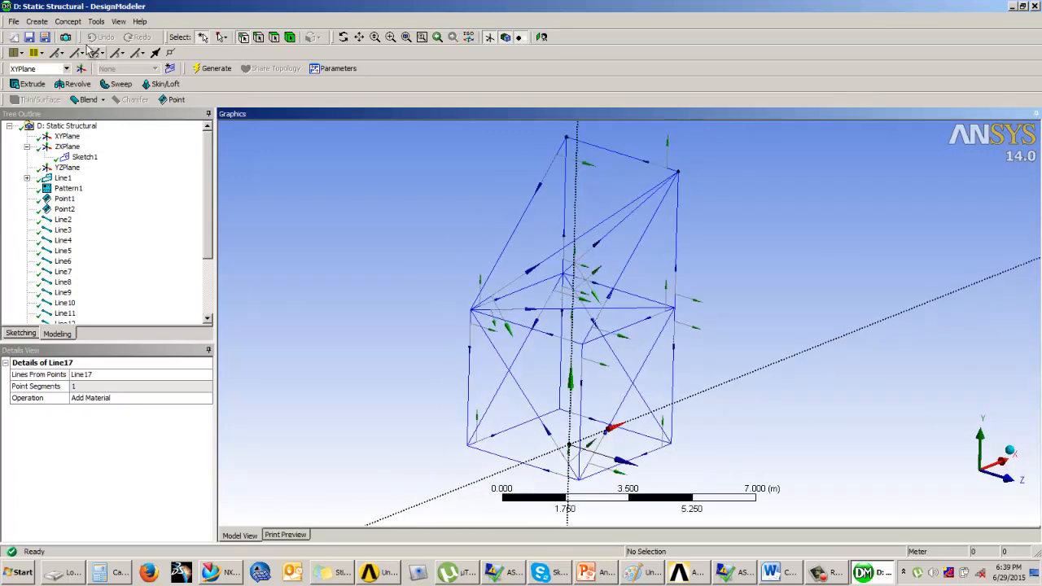
Switch to PowerPoint, examine the C-section dimensions on the full-screen Example 4 slide, and return to DesignModeler
left_click(590, 573)
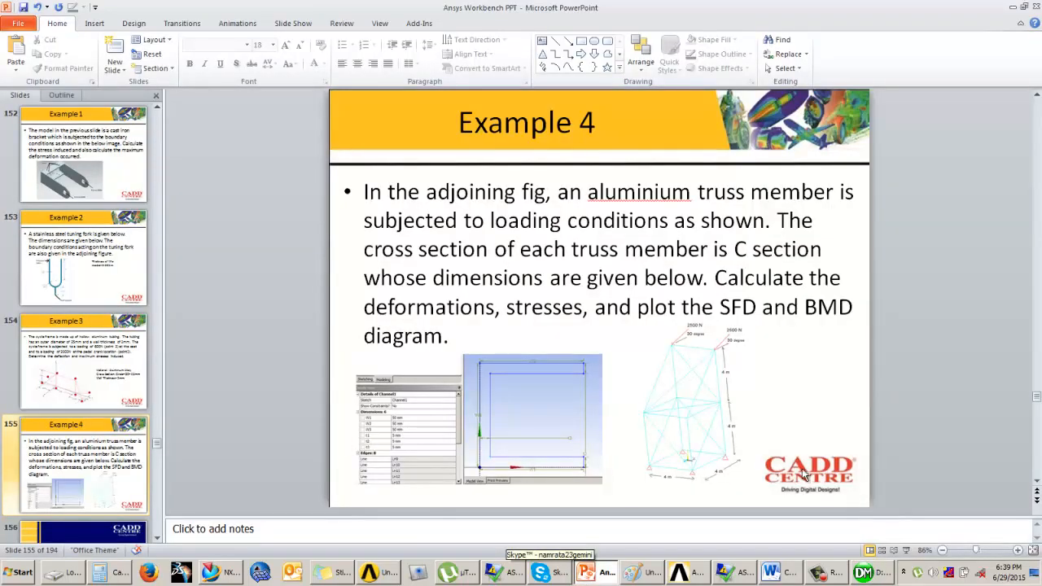
left_click(906, 551)
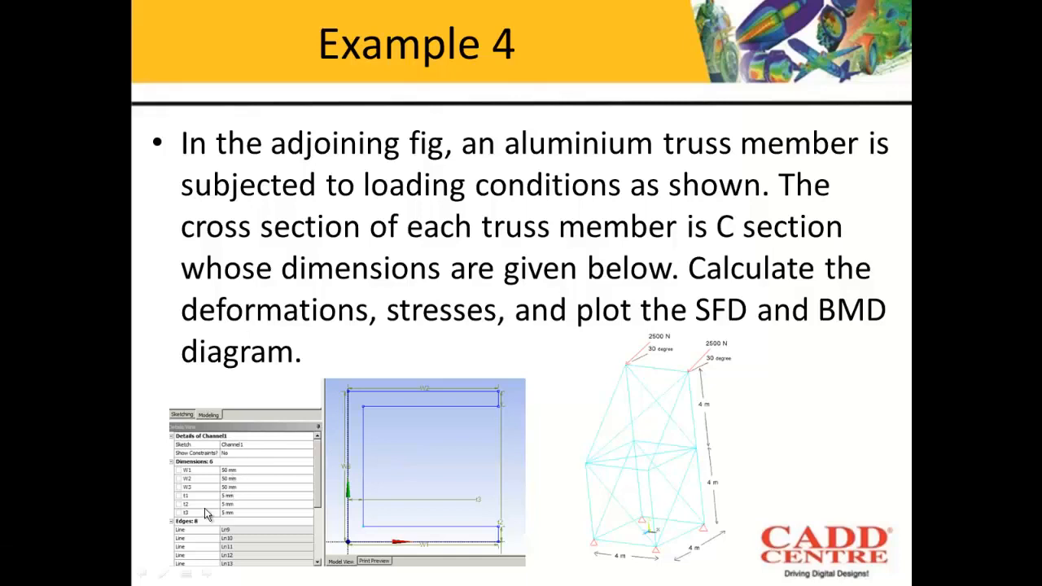
key("Escape")
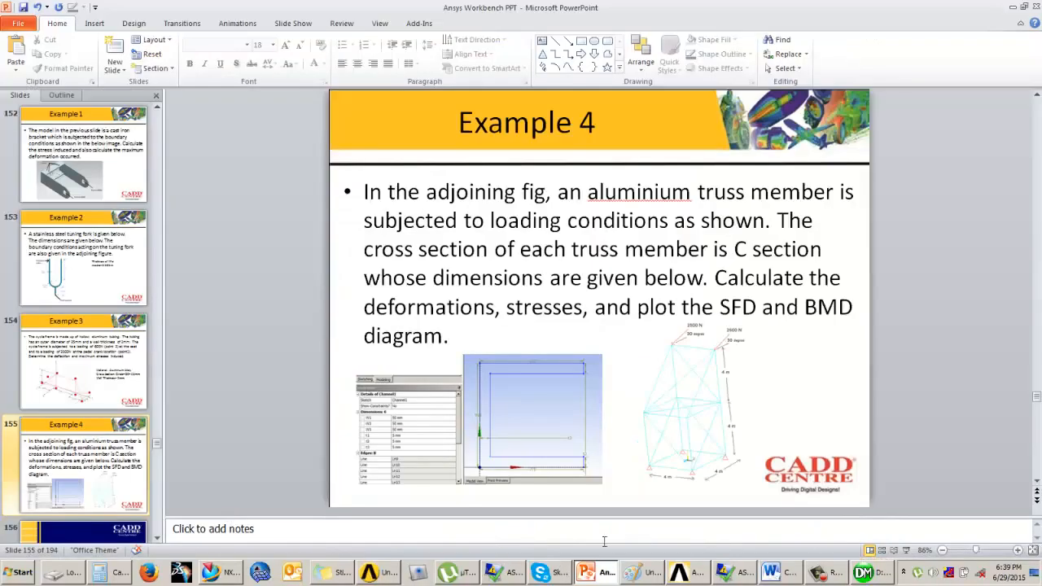
left_click(869, 573)
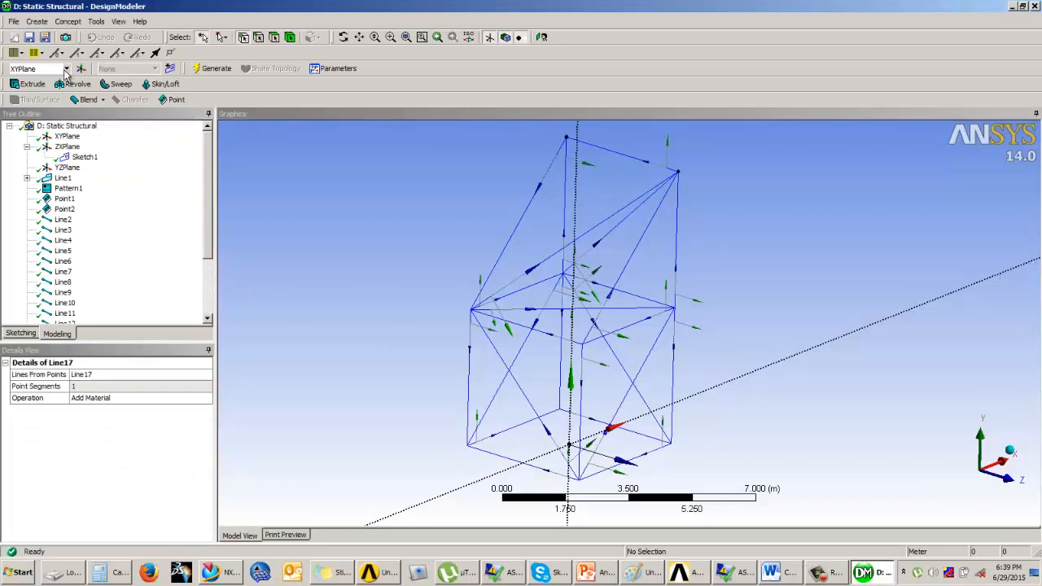
Create a channel cross section and set its W1 dimension to 0.05 m
left_click(68, 21)
mouse_move(122, 141)
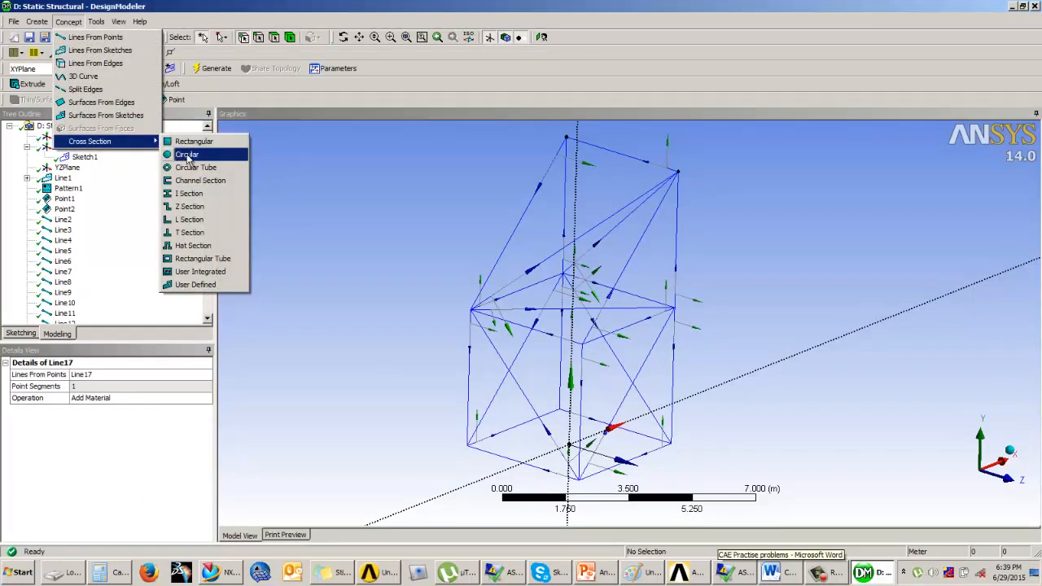
left_click(197, 180)
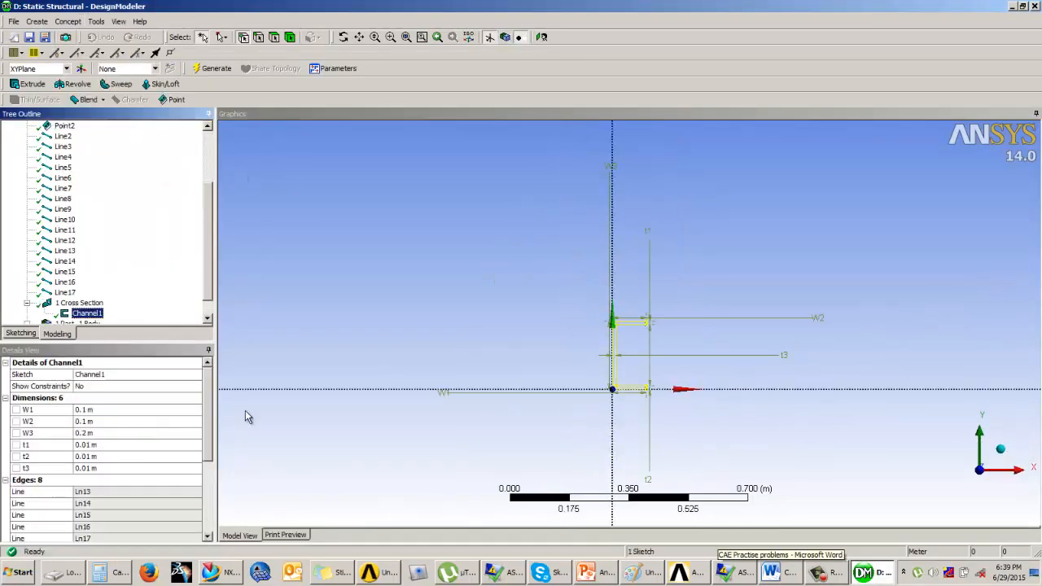
left_click(119, 409)
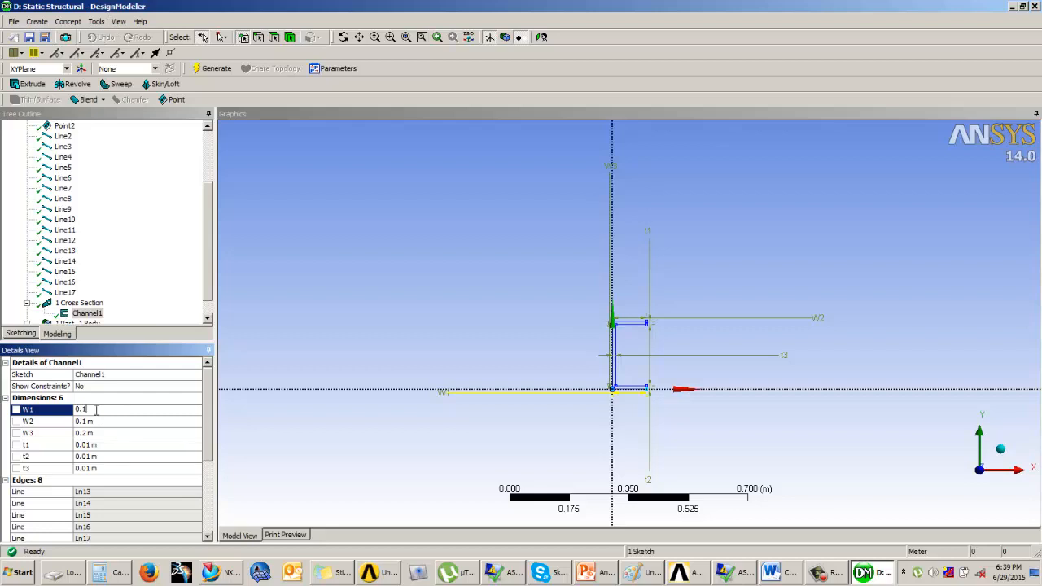
left_click(298, 348)
left_click(104, 407)
key("Return")
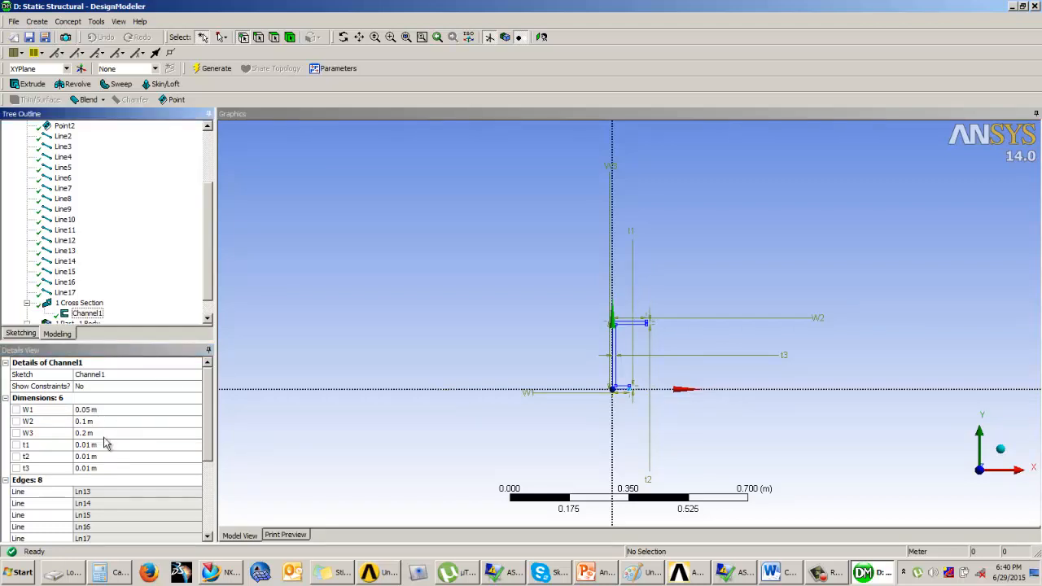
Set the channel section's W2 and W3 dimensions to 0.05 m each
left_click(108, 421)
type("0.05")
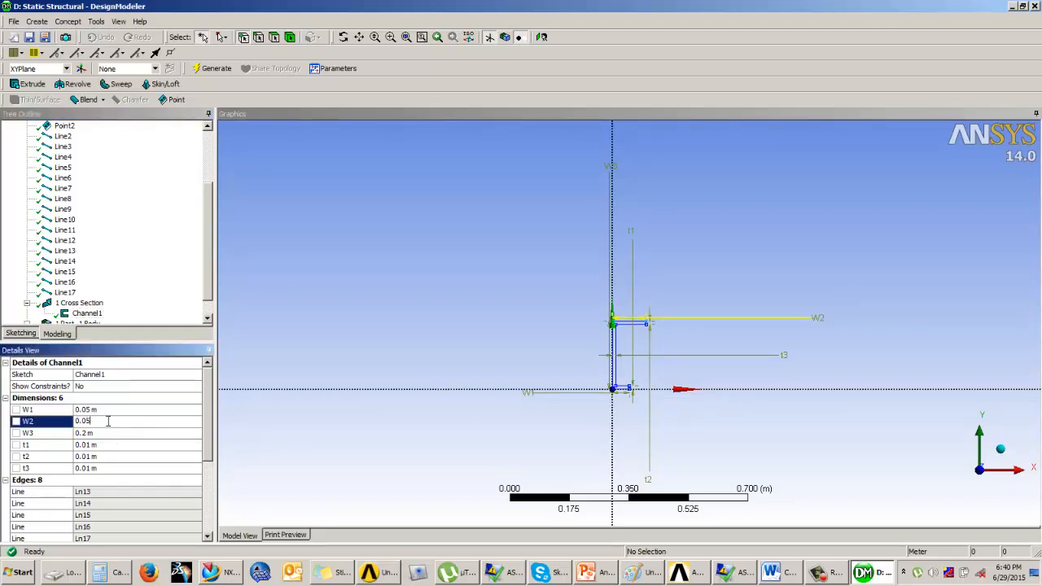
key("Return")
left_click(104, 433)
type("0.0")
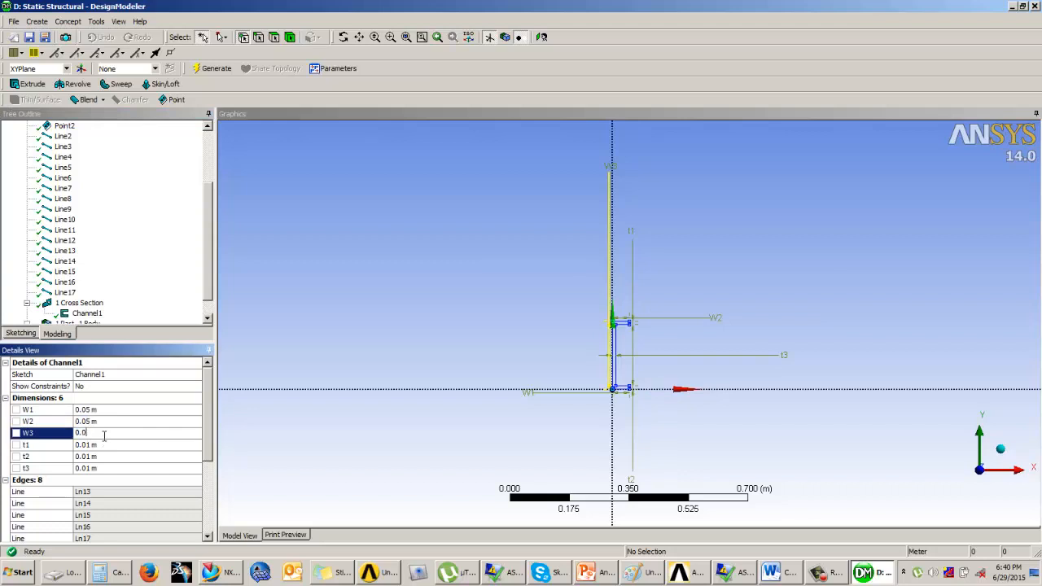
type("5")
key("Return")
Set the channel section's t1 and t2 thicknesses to 0.005 m each
left_click(89, 445)
type("0")
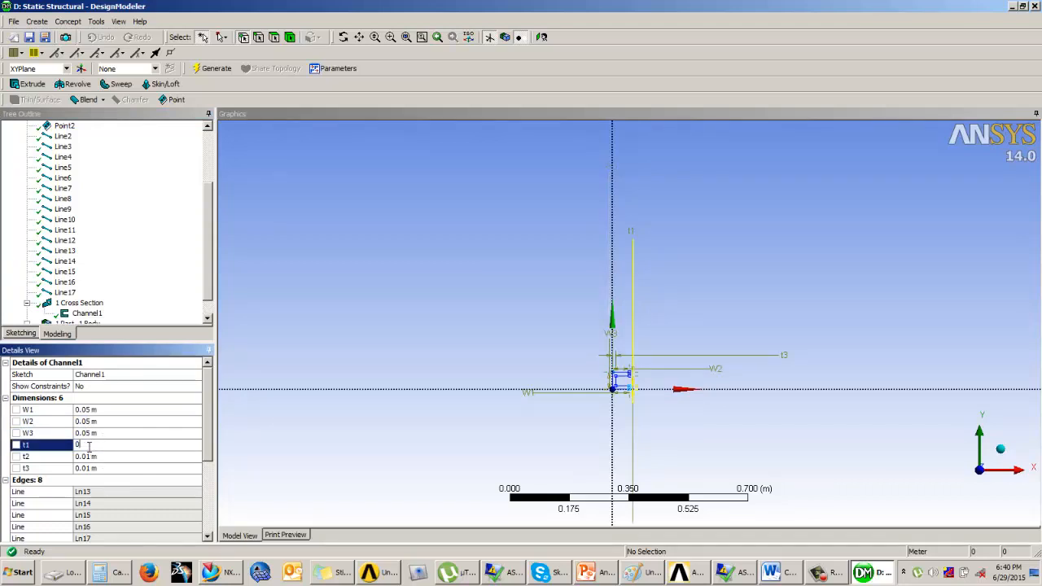
type(".005")
key("Return")
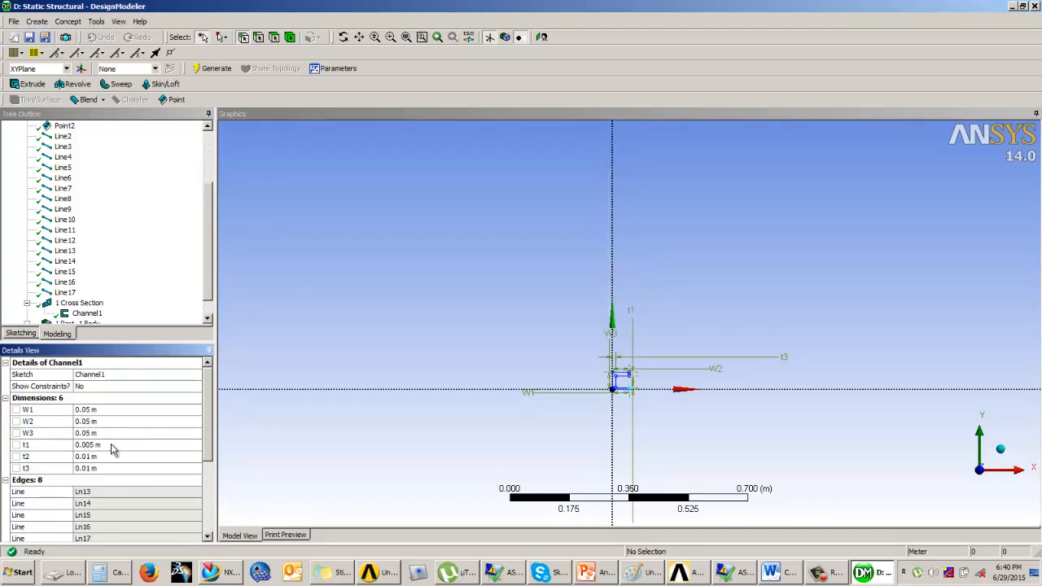
left_click(99, 444)
left_click(95, 456)
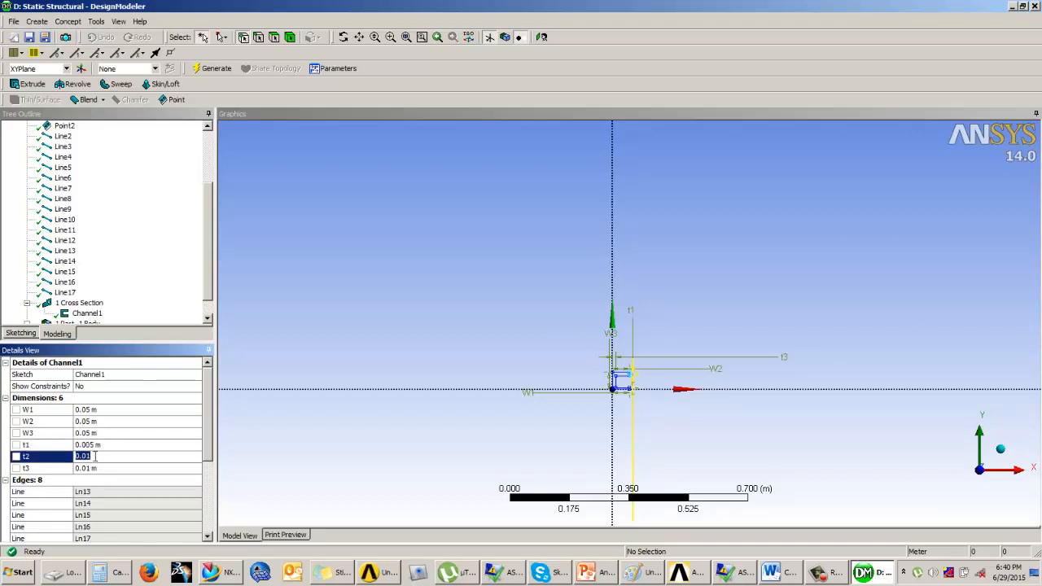
type("0.005")
key("Return")
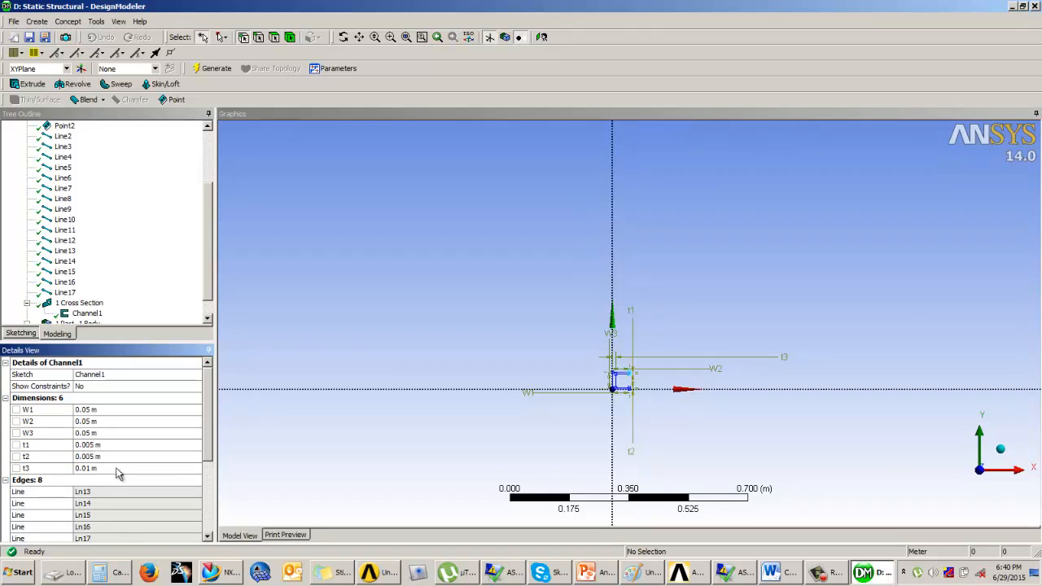
Set the channel section's t3 thickness to 0.005 m and inspect the resulting profile up close
left_click(121, 469)
type("05")
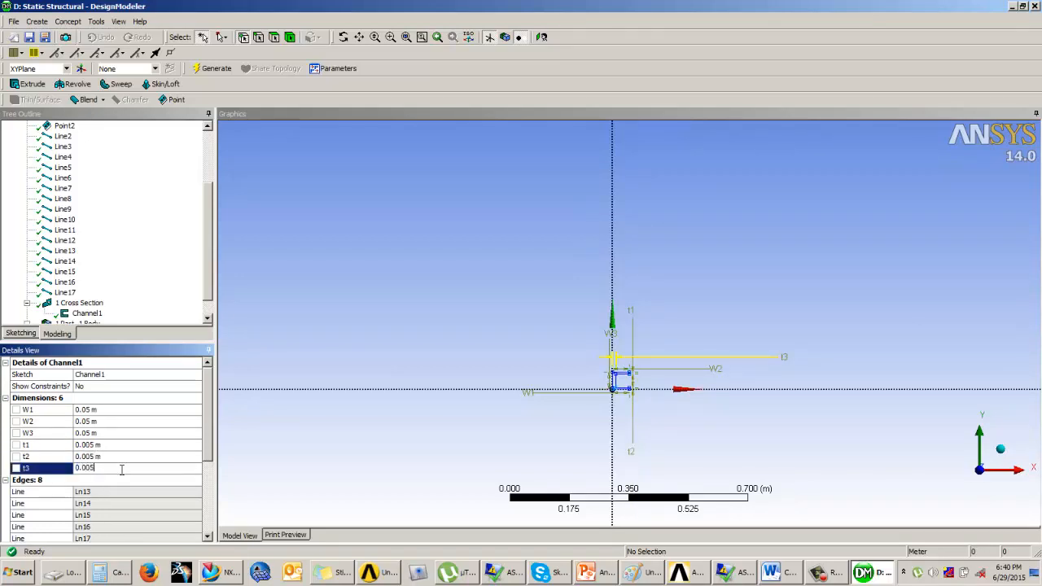
type(".005")
key("Return")
scroll(595, 413, "up", 4)
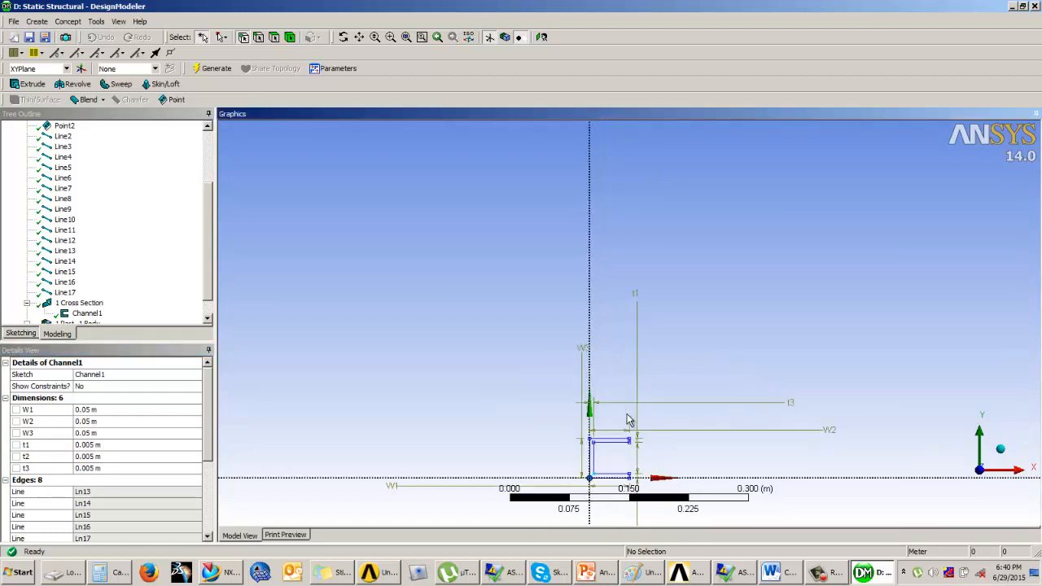
middle_click_drag(627, 418, 610, 341, "ctrl")
scroll(609, 342, "up", 4)
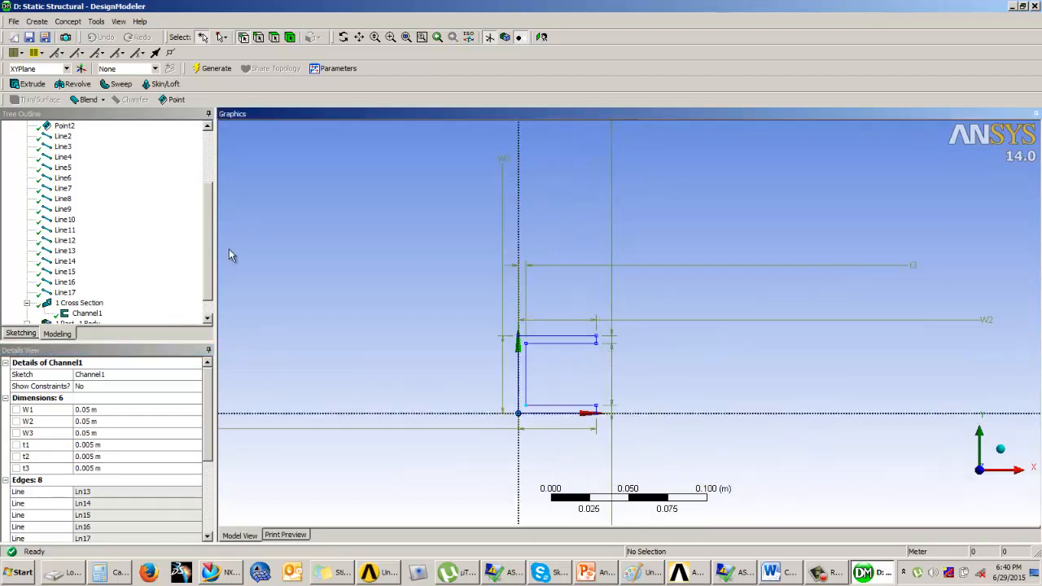
Assign the Channel1 cross section to the truss line body
scroll(207, 299, "down", 1)
left_click(87, 314)
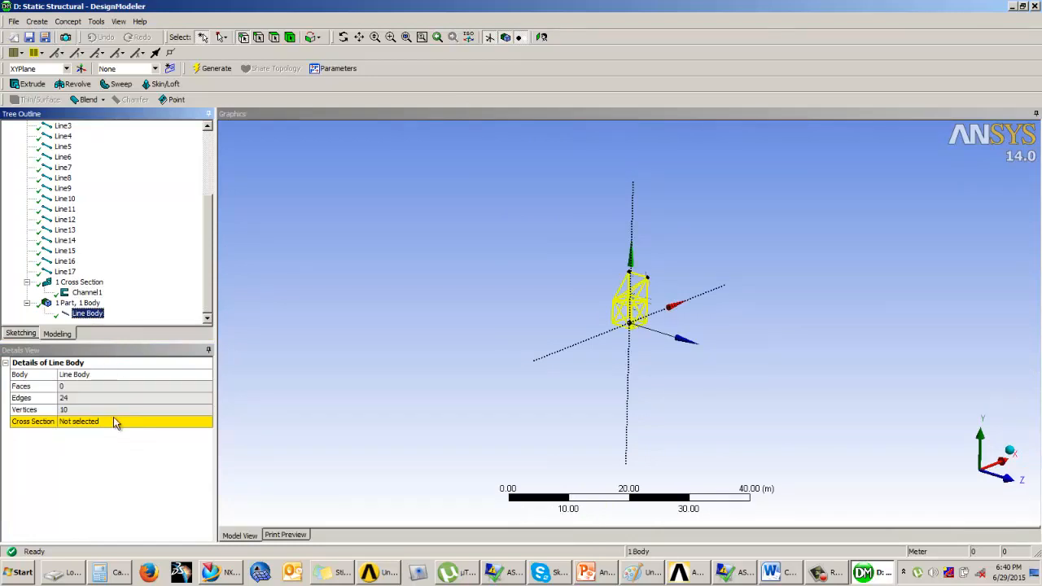
left_click(205, 423)
left_click(159, 443)
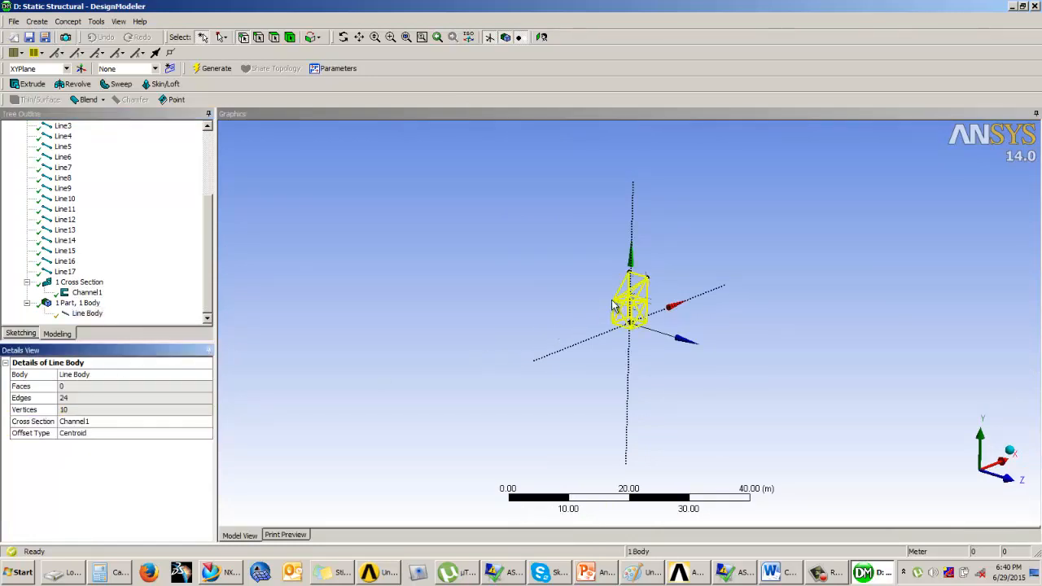
Display the cross-section solids on the line body, inspect the channel members at the upper joint, and clear the body selection
scroll(662, 284, "up", 5)
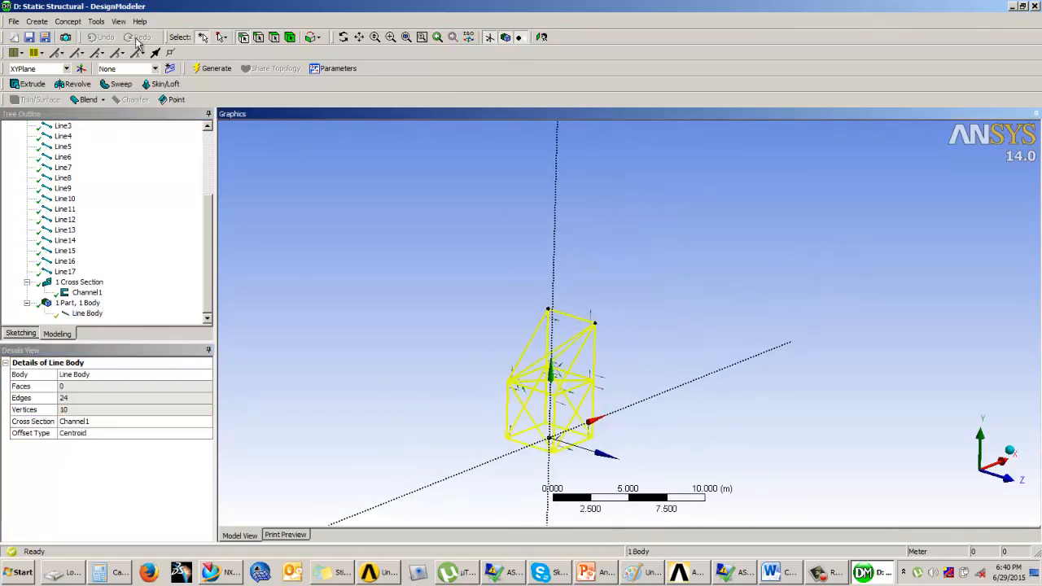
left_click(118, 21)
left_click(153, 157)
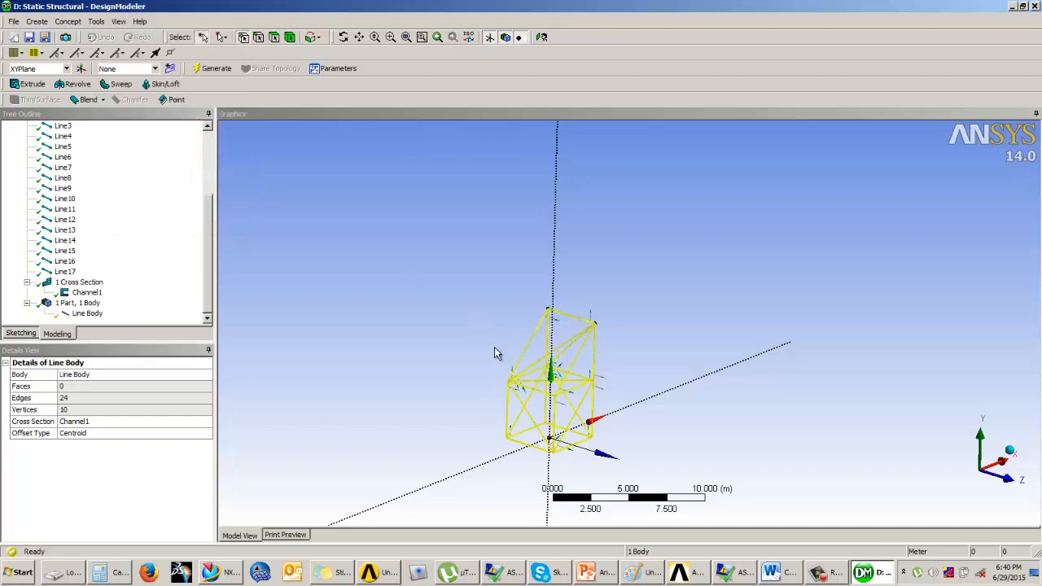
scroll(496, 353, "up", 6)
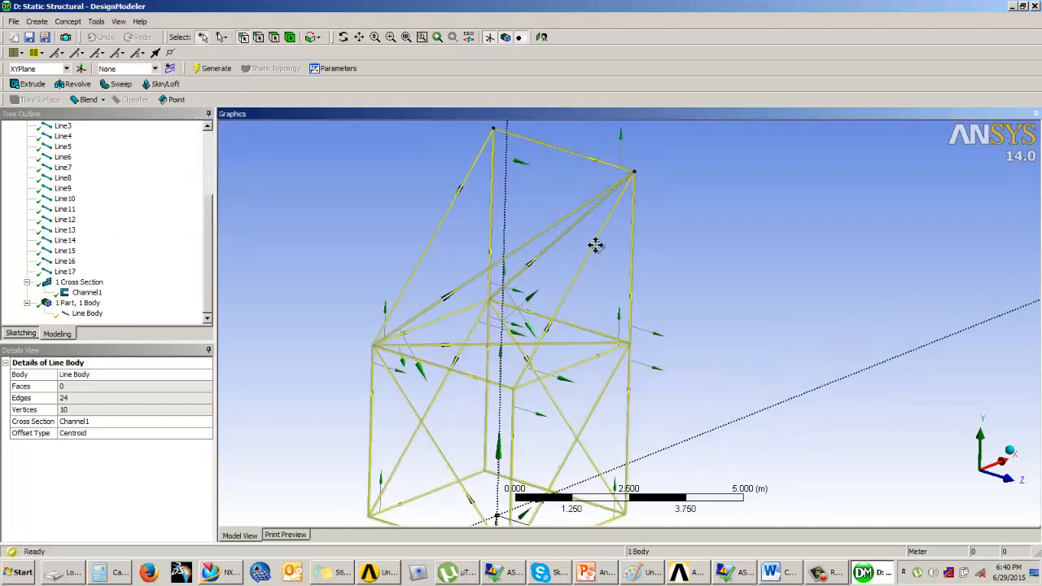
scroll(595, 245, "up", 4)
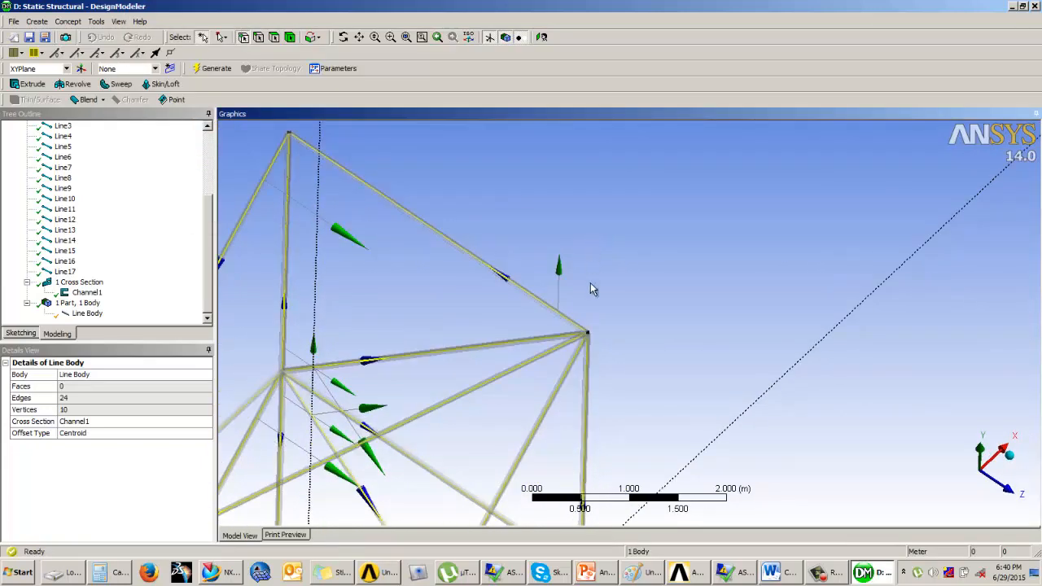
scroll(592, 289, "up", 4)
middle_click_drag(500, 373, 583, 342)
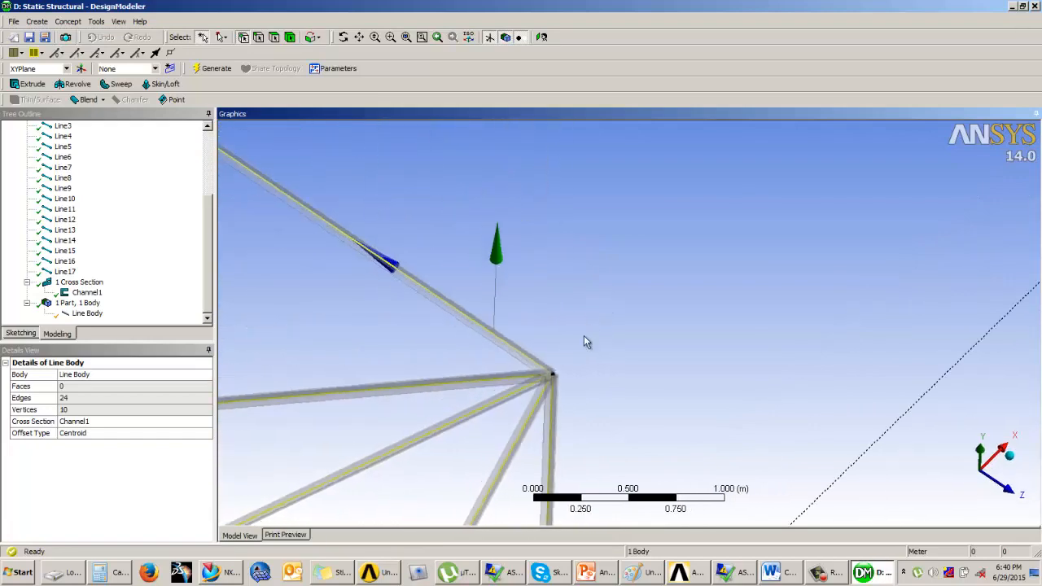
scroll(584, 346, "down", 3)
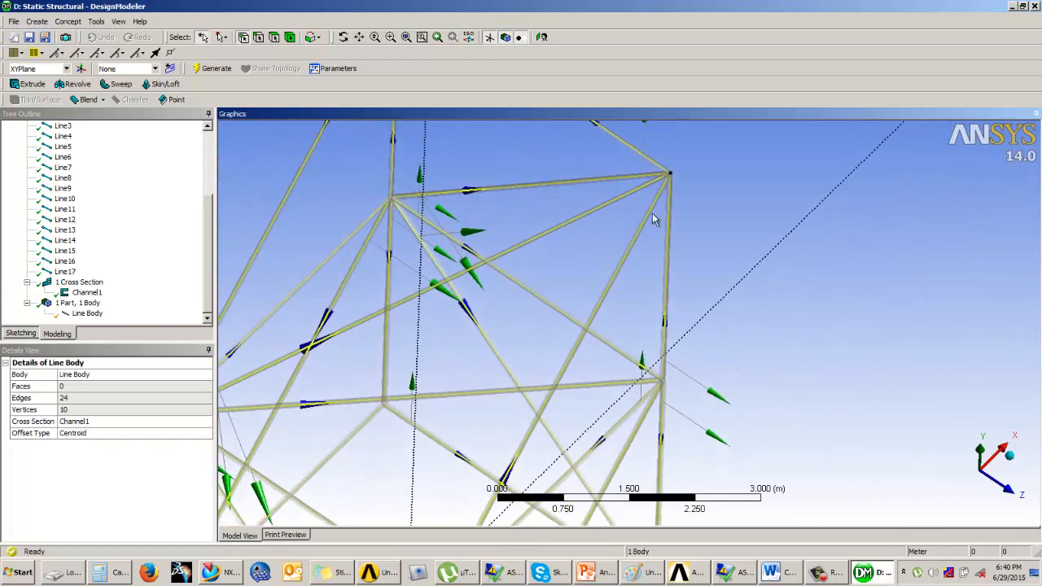
scroll(655, 220, "down", 4)
middle_click_drag(673, 354, 668, 316)
left_click(716, 255)
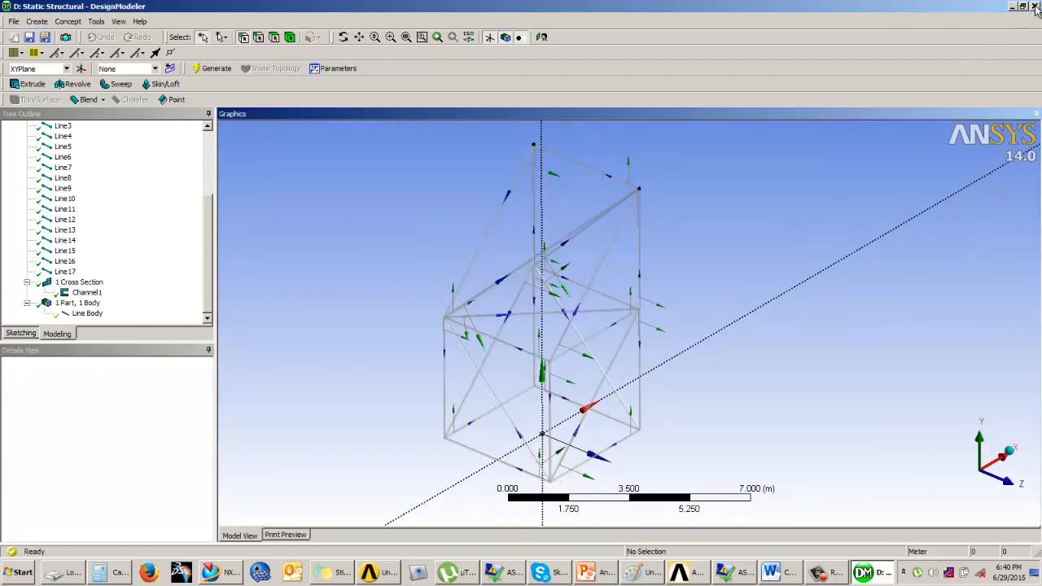
Close DesignModeler and switch to the Example 4 slide in PowerPoint
key("alt+Tab")
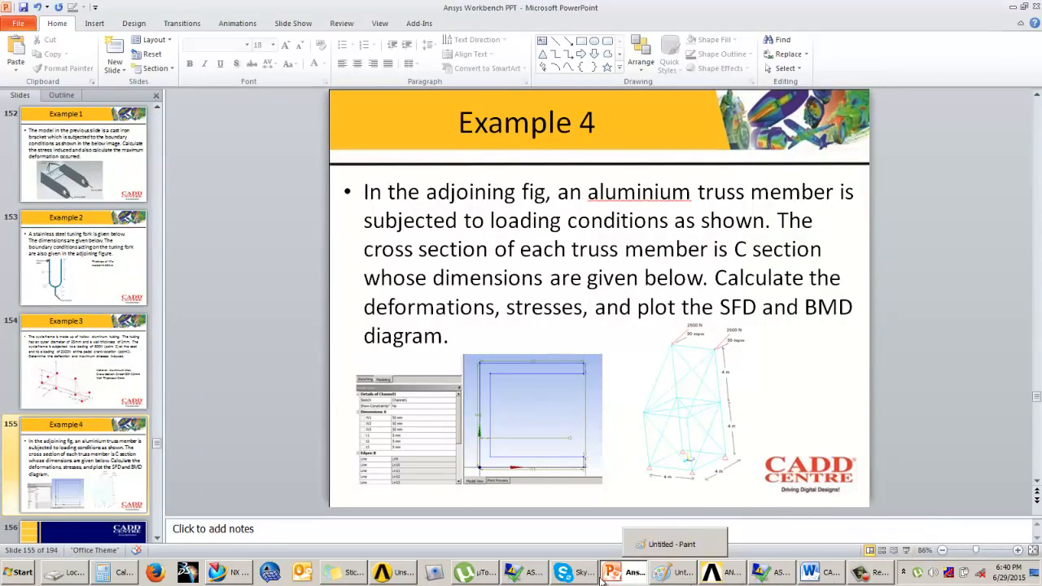
Switch to the Workbench project and open the truss's static structural model in Mechanical
left_click(399, 578)
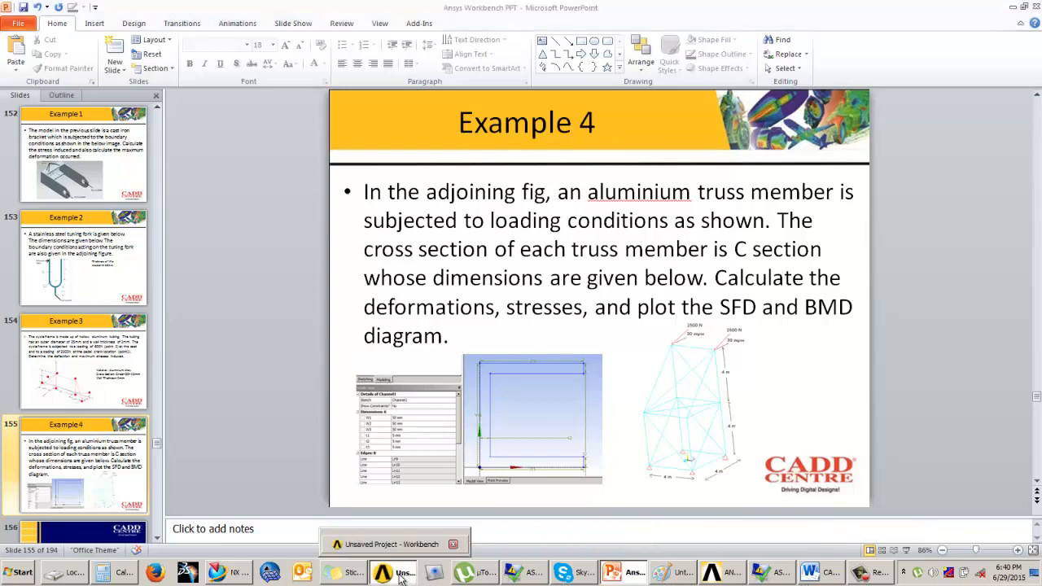
double_click(348, 345)
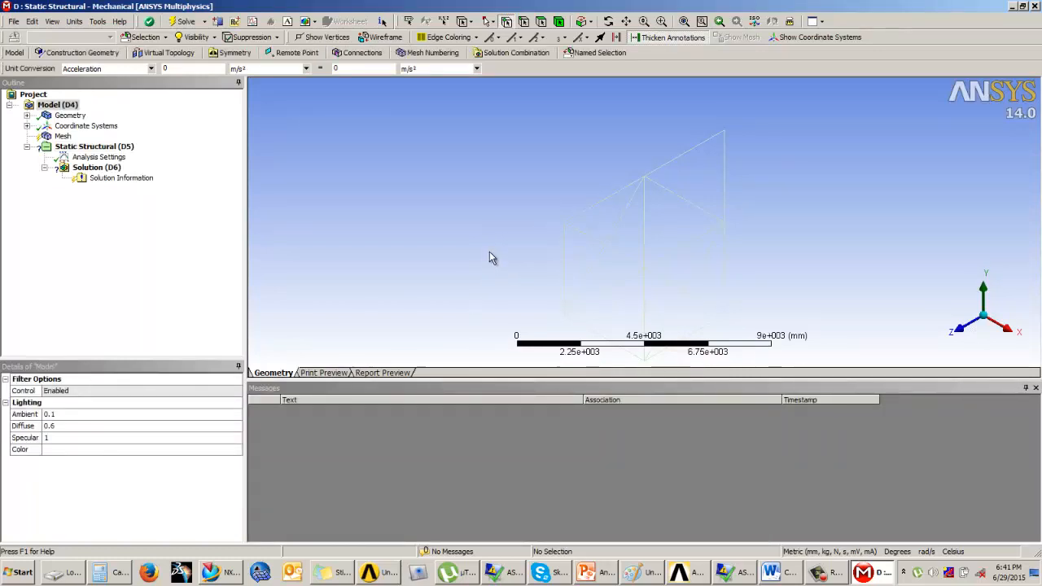
middle_click_drag(489, 252, 709, 252)
Assign the Aluminum Alloy material to the truss line body
left_click(27, 114)
left_click(87, 125)
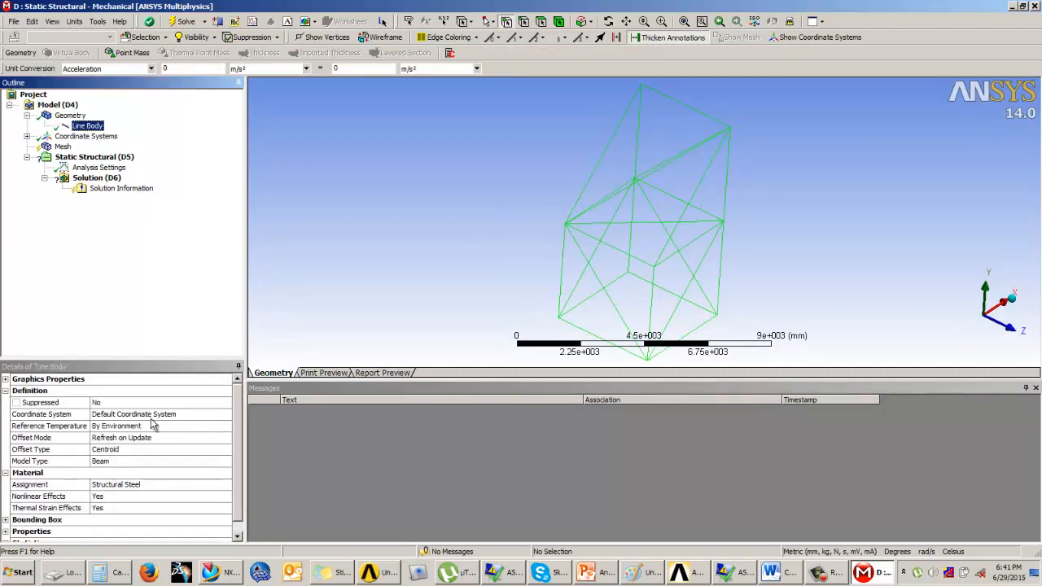
left_click(196, 486)
left_click(231, 485)
left_click(261, 491)
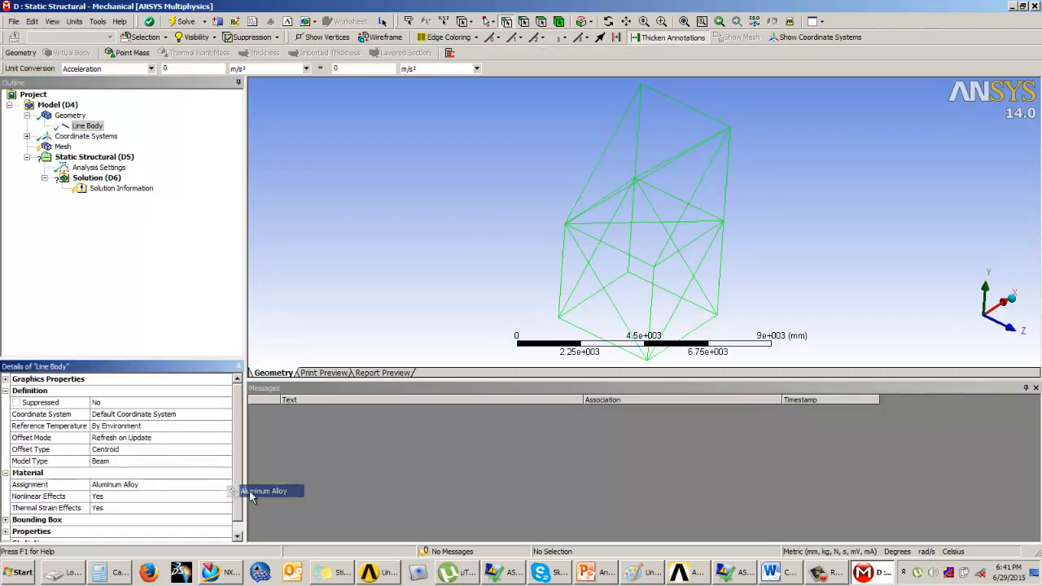
left_click(181, 299)
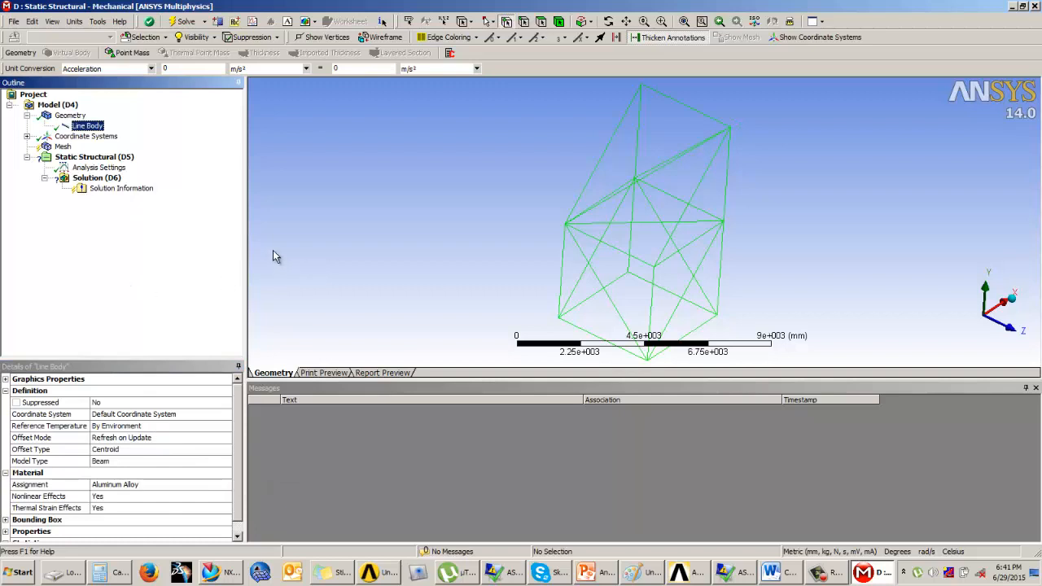
Generate the truss mesh with default sizing and inspect it around the base joints
left_click(63, 146)
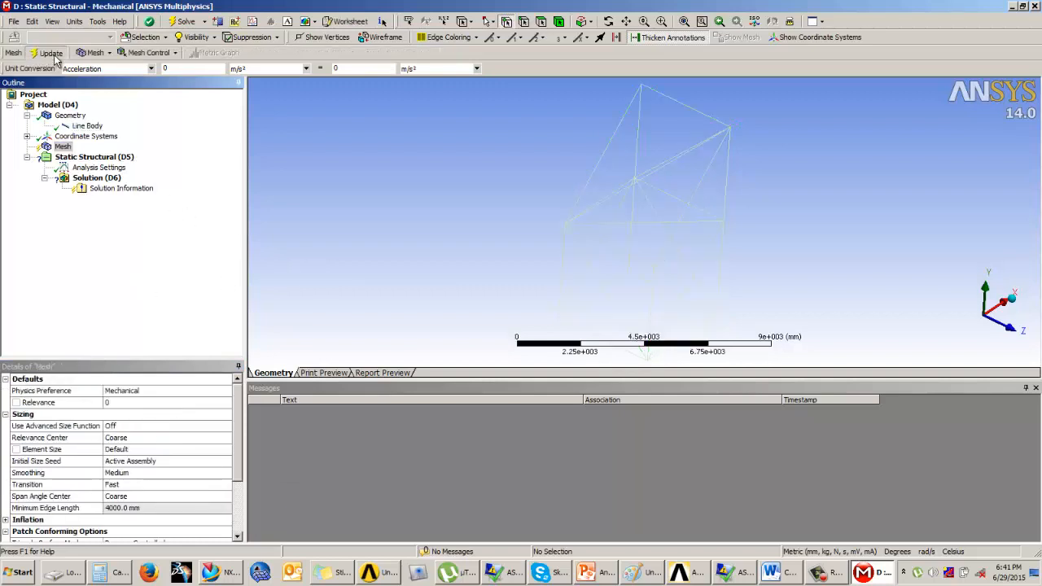
left_click(50, 54)
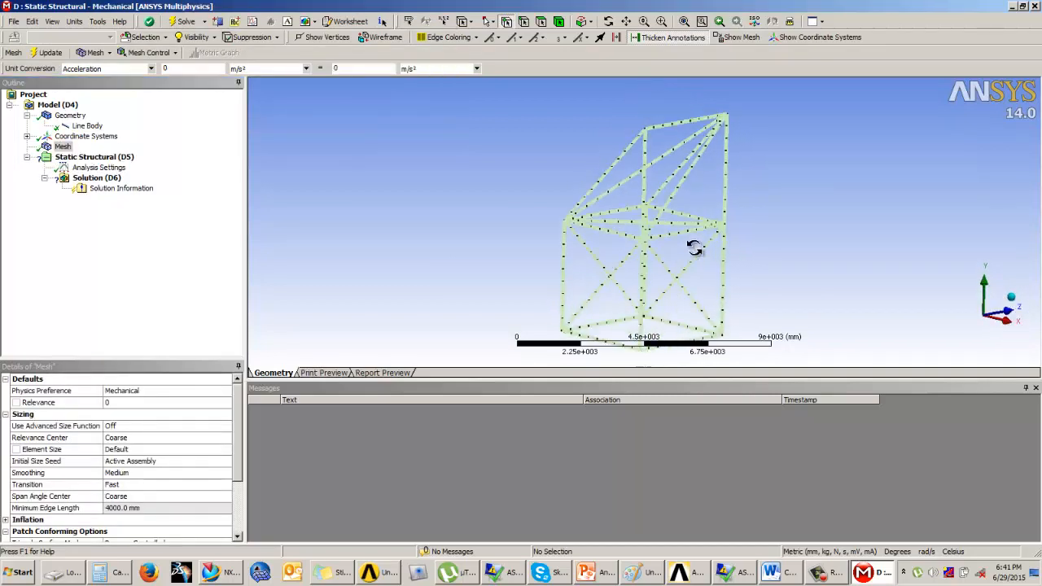
middle_click_drag(710, 284, 692, 173)
scroll(697, 254, "up", 4)
scroll(699, 223, "up", 2)
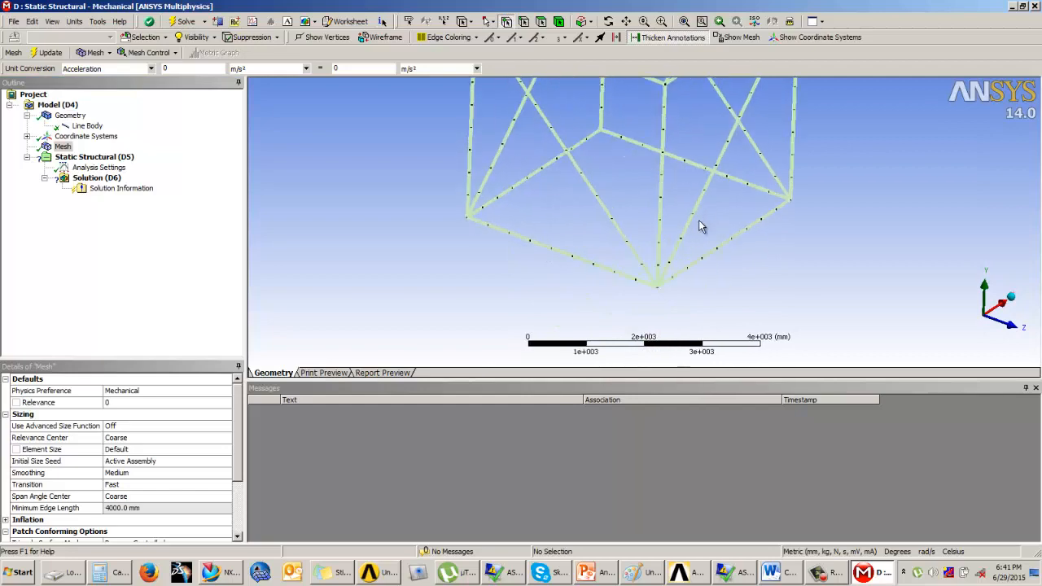
Check the support locations on the Example 4 slide in PowerPoint, then return to Mechanical and add a fixed support at the four base vertices
left_click(601, 572)
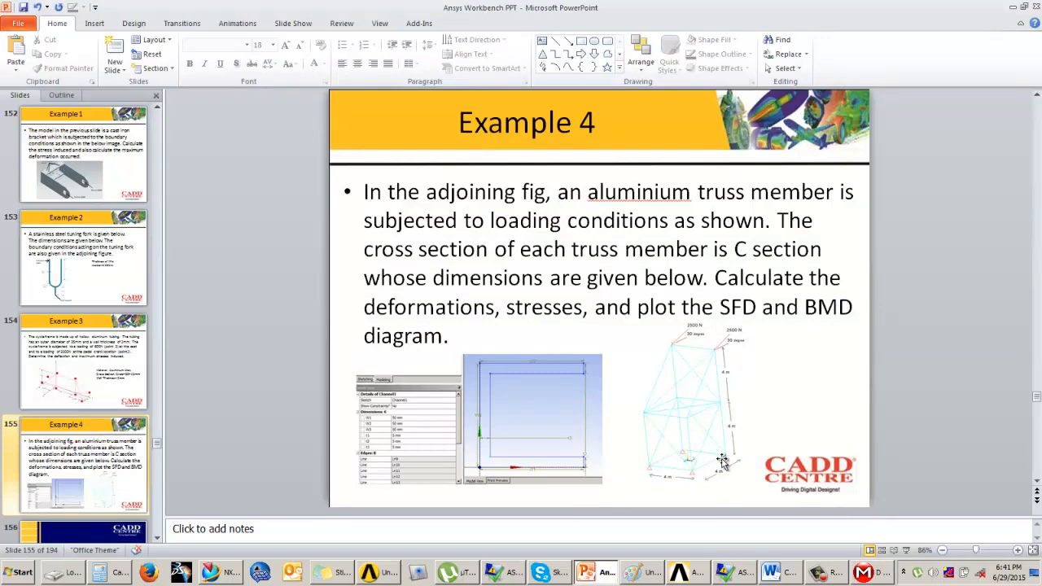
left_click(872, 572)
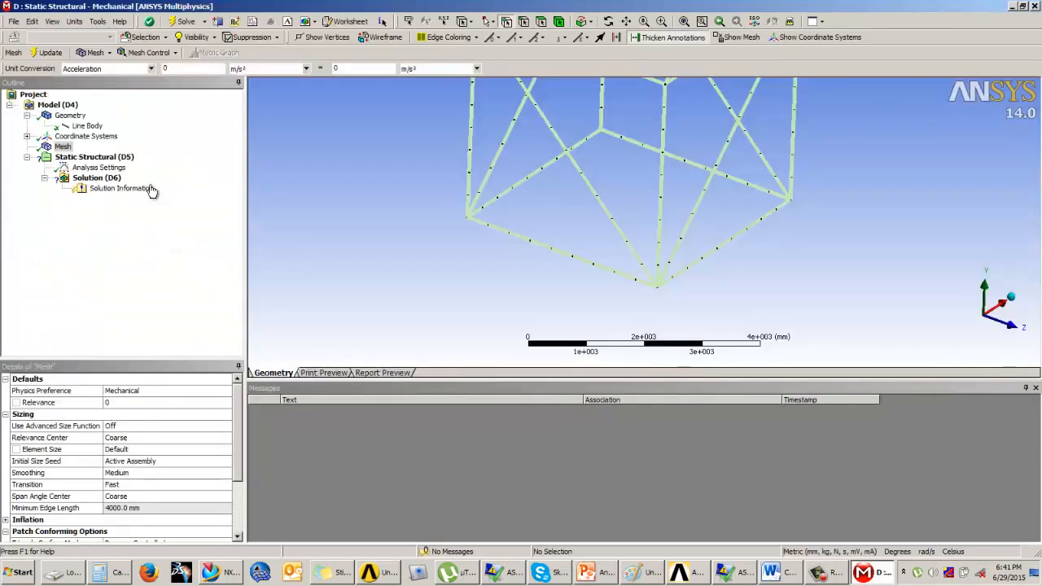
left_click(87, 157)
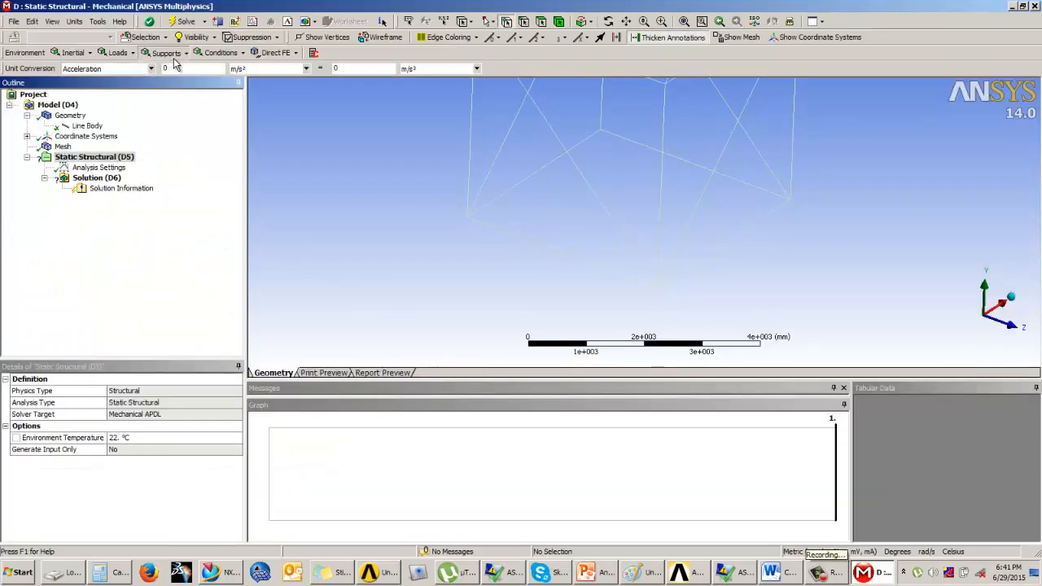
left_click(167, 52)
left_click(175, 69)
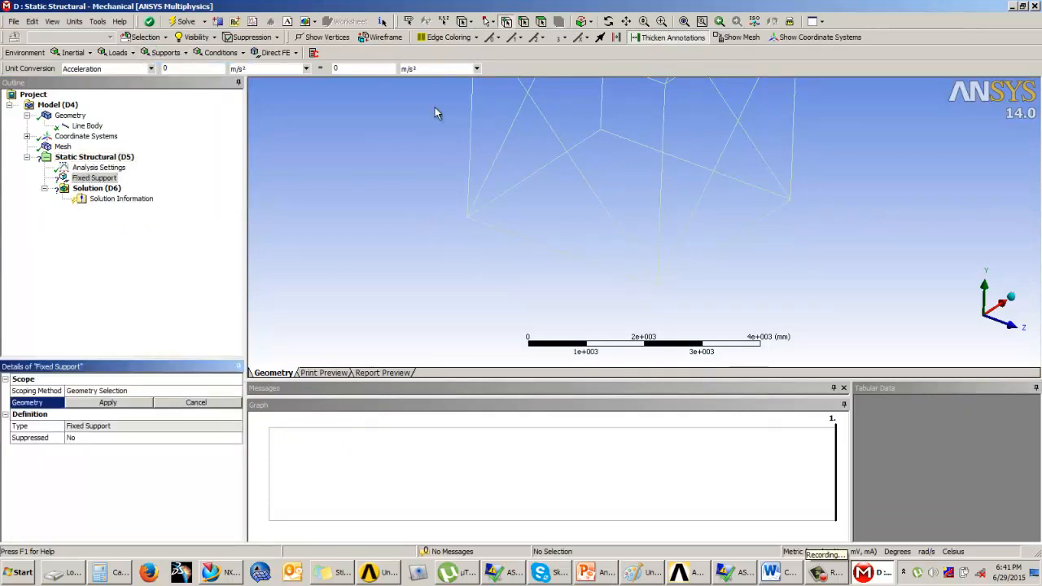
left_click(467, 217)
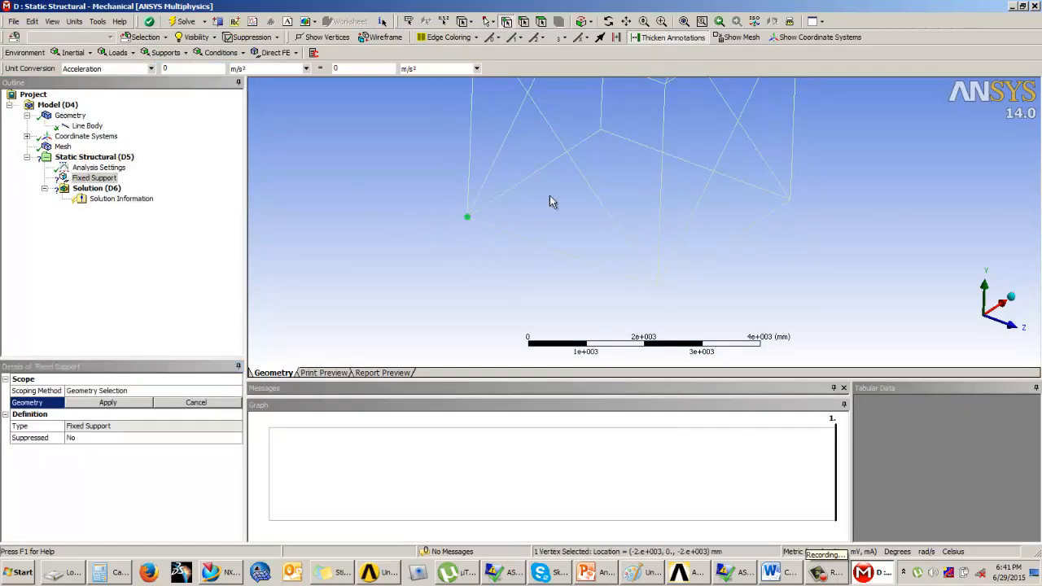
left_click(600, 131, "ctrl")
left_click(789, 199, "ctrl")
left_click(660, 280, "ctrl")
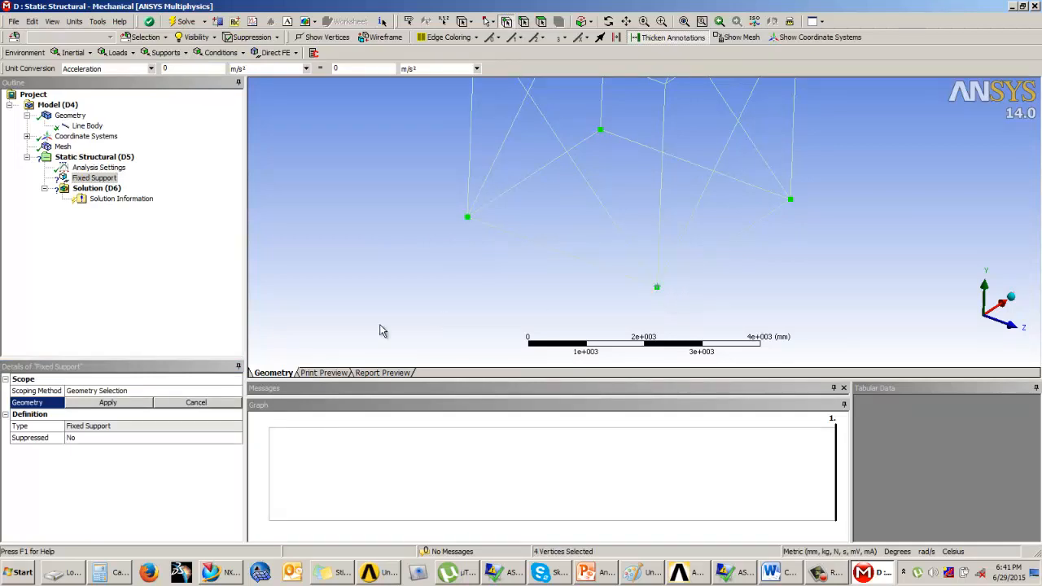
left_click(133, 403)
middle_click_drag(619, 231, 594, 256, "ctrl")
scroll(594, 246, "up", 2)
scroll(597, 242, "down", 6)
middle_click_drag(692, 83, 577, 242, "ctrl")
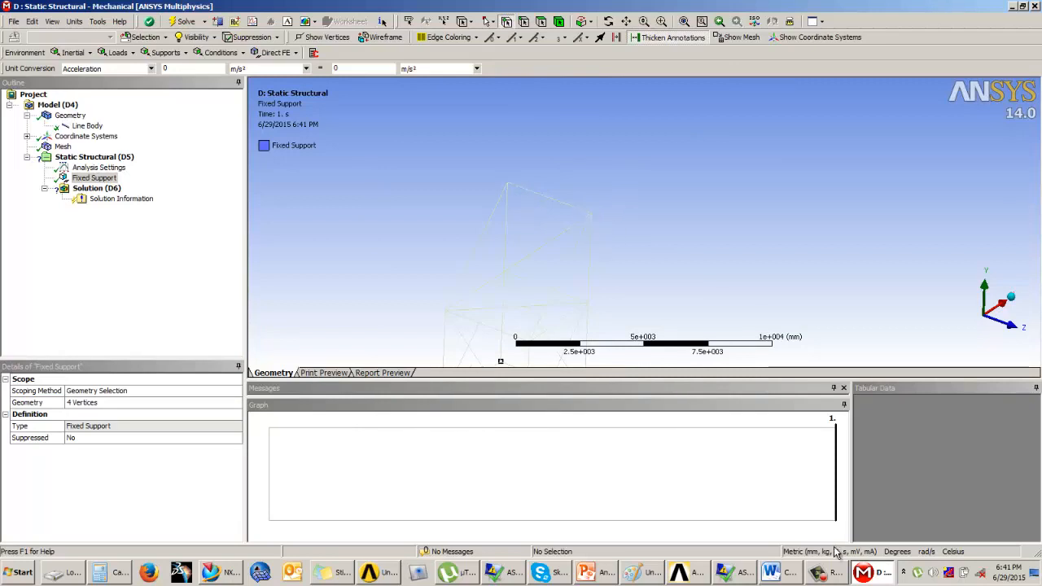
Switch to Paint and brush an inclined force arrow with its horizontal and vertical component arrows meeting at one point
left_click(651, 573)
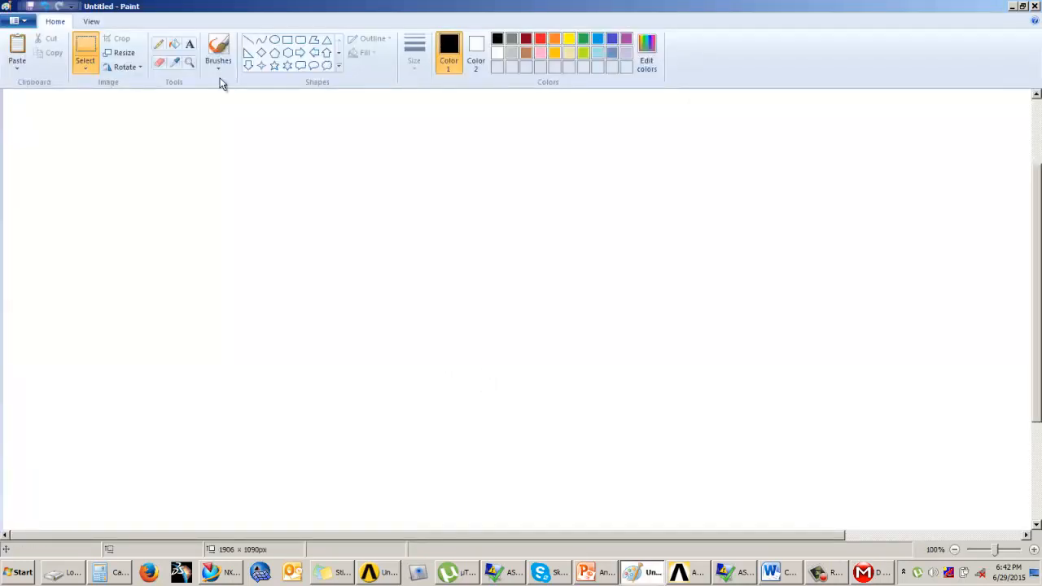
left_click(218, 50)
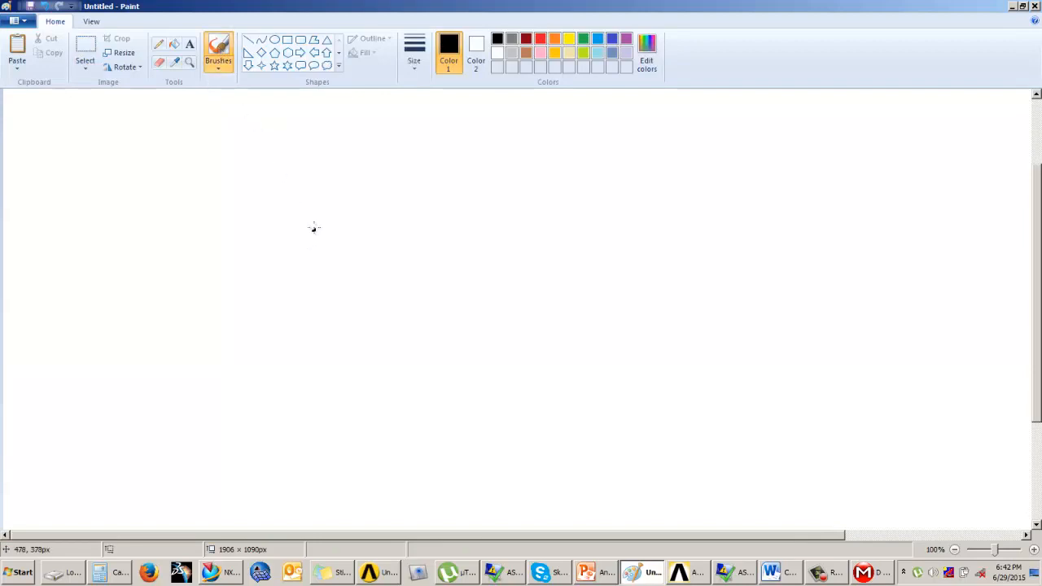
mouse_move(356, 185)
left_mouse_down()
mouse_move(312, 229)
mouse_move(438, 231)
left_mouse_up()
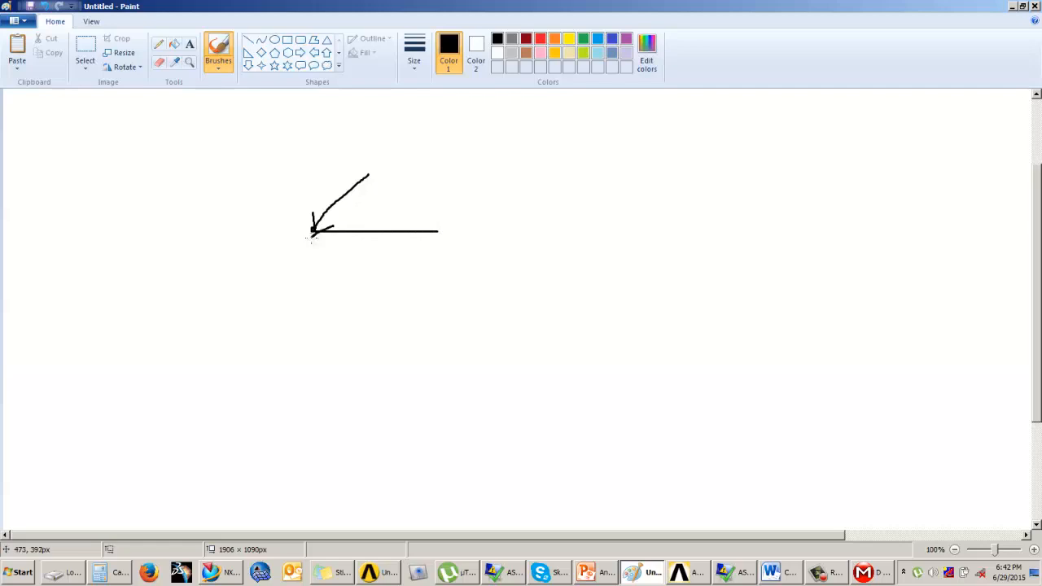
mouse_move(311, 236)
left_mouse_down()
mouse_move(350, 250)
mouse_move(312, 177)
mouse_move(313, 135)
left_mouse_up()
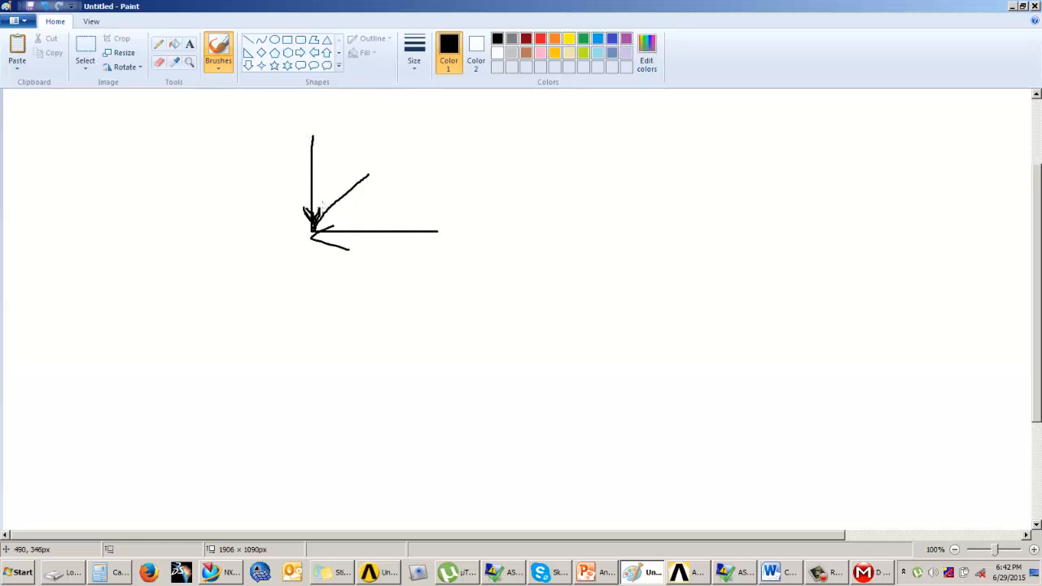
Label the inclined force 2500 and mark its 30° angle from the horizontal arrow
mouse_move(373, 171)
left_mouse_down()
mouse_move(383, 186)
mouse_move(402, 183)
mouse_move(389, 188)
left_mouse_up()
mouse_move(422, 174)
left_mouse_down()
mouse_move(423, 184)
mouse_move(414, 175)
left_mouse_up()
left_click_drag(440, 171, 441, 184)
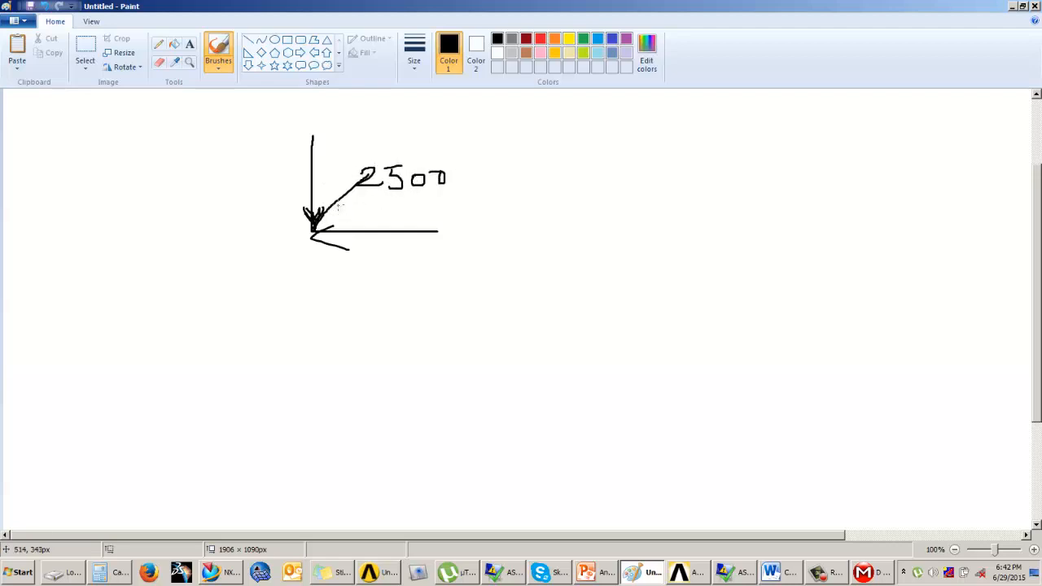
left_click_drag(338, 206, 348, 229)
mouse_move(361, 200)
left_mouse_down()
mouse_move(371, 209)
mouse_move(401, 203)
mouse_move(316, 233)
mouse_move(337, 251)
left_mouse_up()
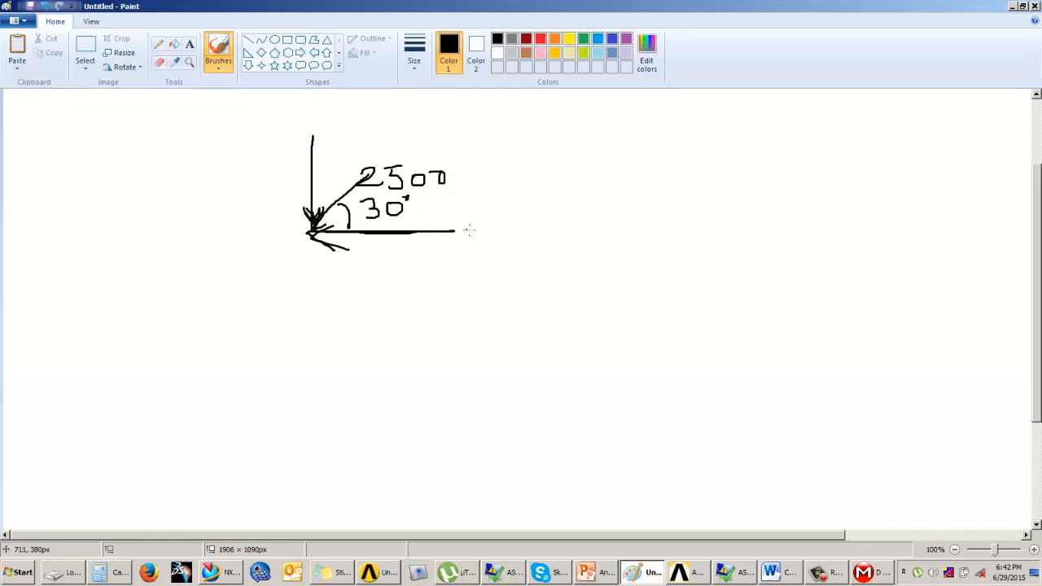
Write the components 2500×cos30 beside the horizontal arrow and 2500 sin30 above the vertical arrow
mouse_move(468, 225)
left_mouse_down()
mouse_move(495, 241)
mouse_move(493, 219)
mouse_move(492, 240)
mouse_move(533, 226)
left_mouse_up()
mouse_move(561, 224)
left_mouse_down()
mouse_move(557, 239)
mouse_move(562, 225)
left_mouse_up()
mouse_move(573, 236)
left_mouse_down()
mouse_move(651, 229)
mouse_move(677, 238)
mouse_move(662, 250)
left_mouse_up()
left_click_drag(686, 226, 689, 234)
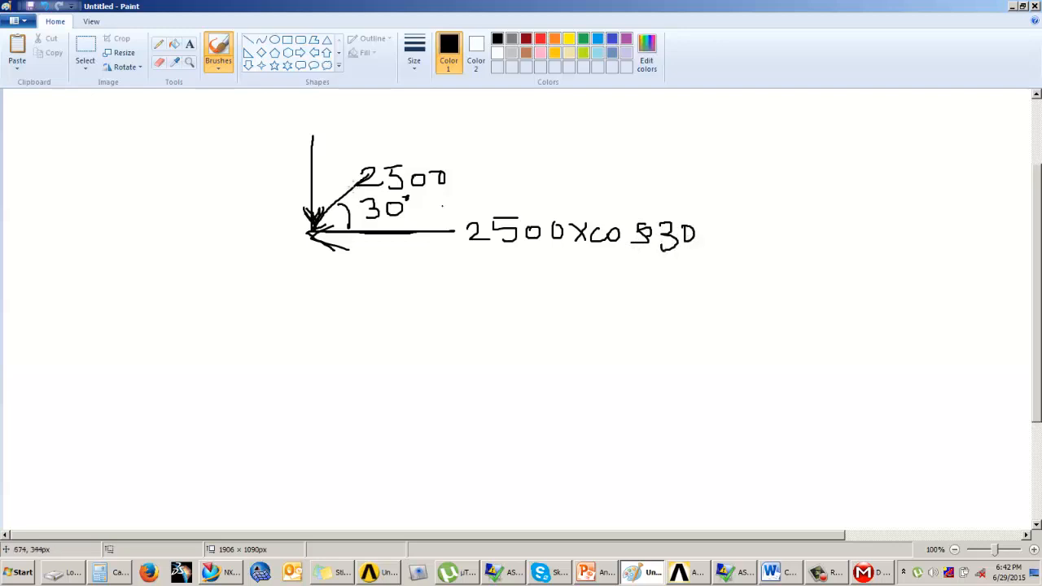
mouse_move(299, 119)
left_mouse_down()
mouse_move(325, 131)
mouse_move(361, 117)
left_mouse_up()
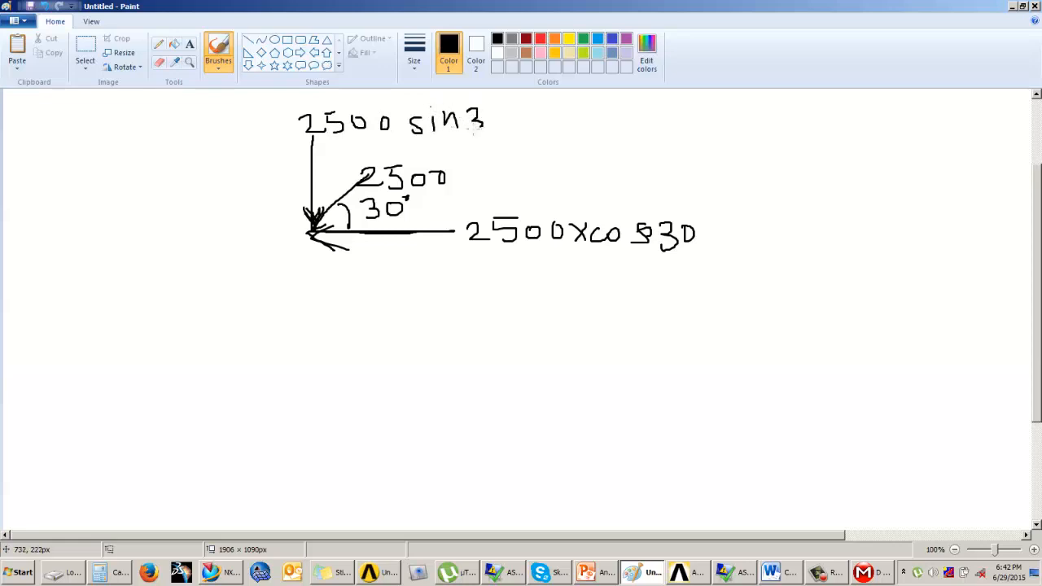
mouse_move(497, 113)
left_mouse_down()
mouse_move(499, 138)
mouse_move(490, 137)
left_mouse_up()
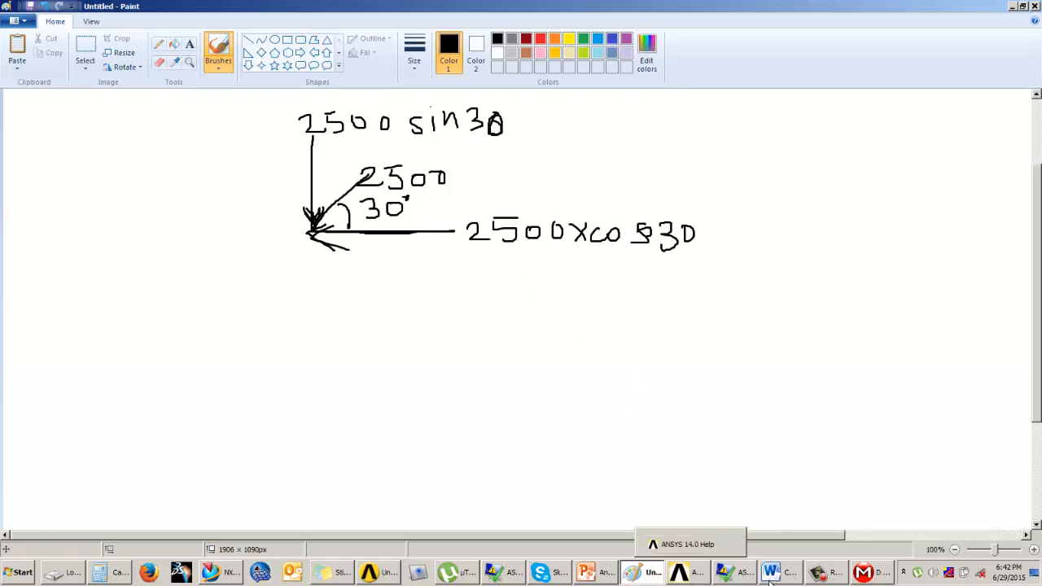
Switch to Calculator and compute the vertical force component as sin 30° times 2500
left_click(831, 572)
left_click(772, 412)
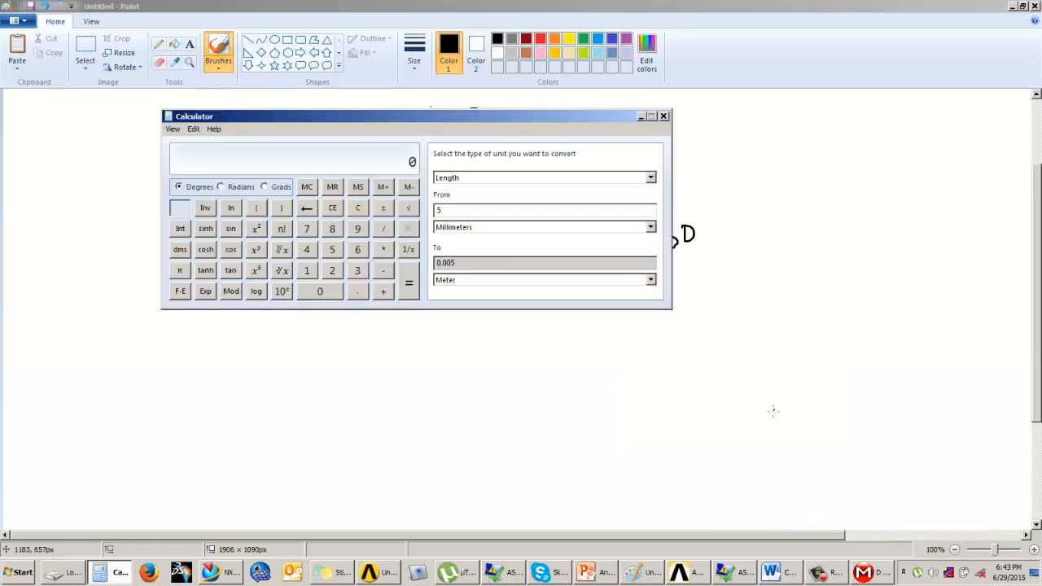
left_click_drag(371, 121, 409, 138)
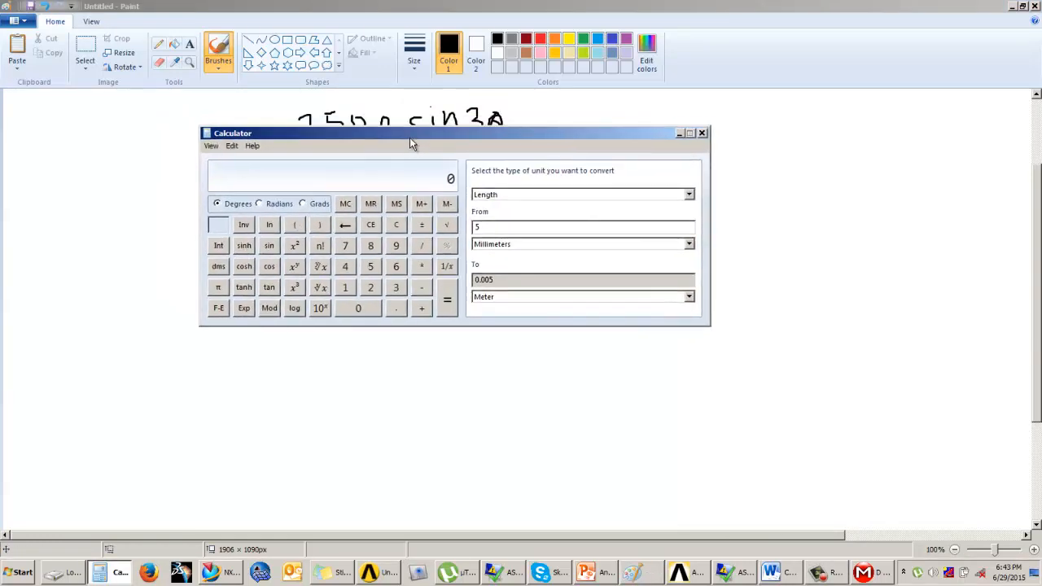
type("30")
left_click(274, 245)
left_click(423, 267)
type("2500")
key("Return")
Compute the horizontal force component as cos 30° times 2500
type("30")
left_click(268, 266)
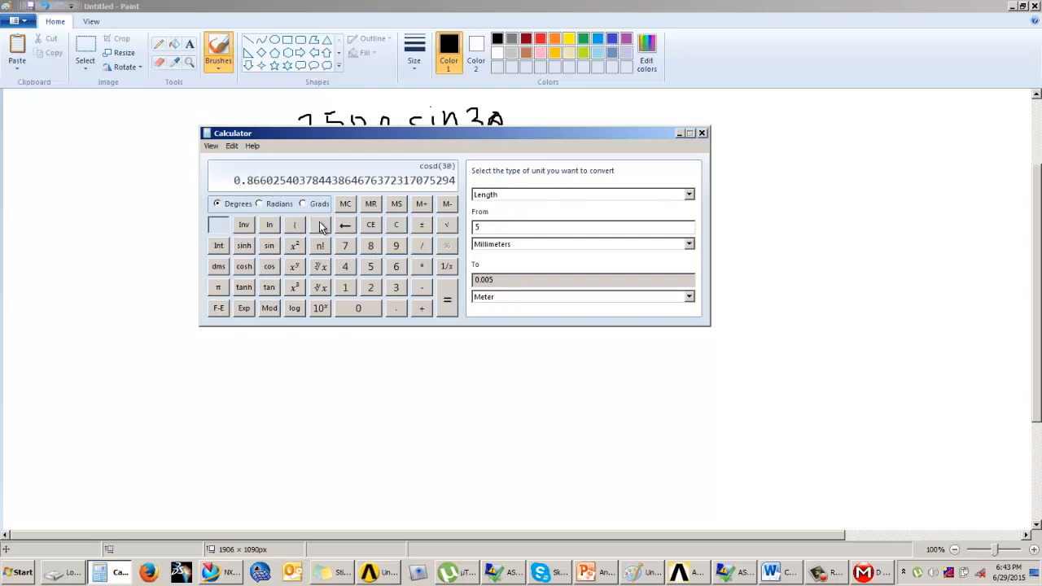
type("*2500")
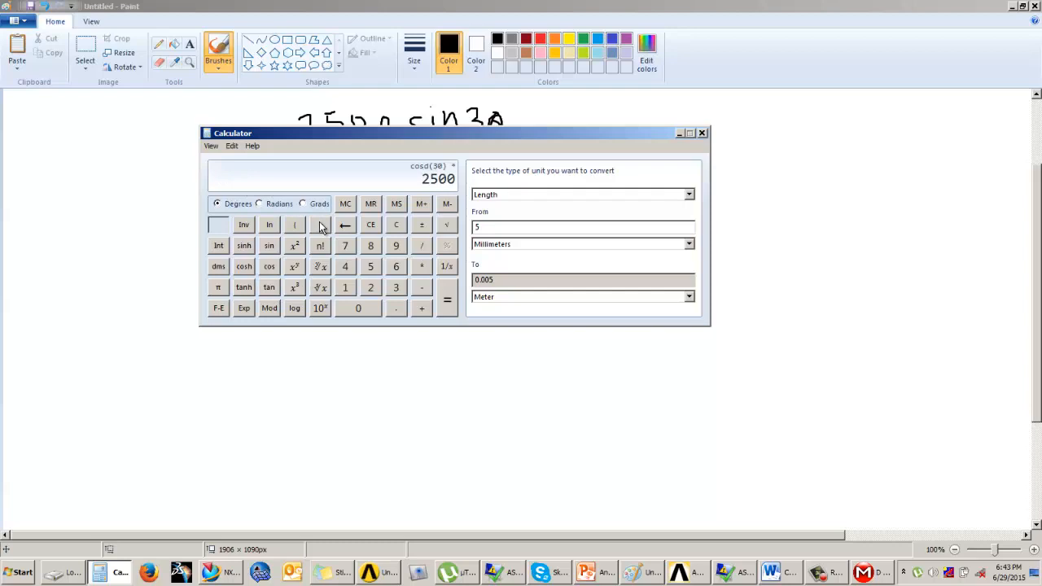
key("Return")
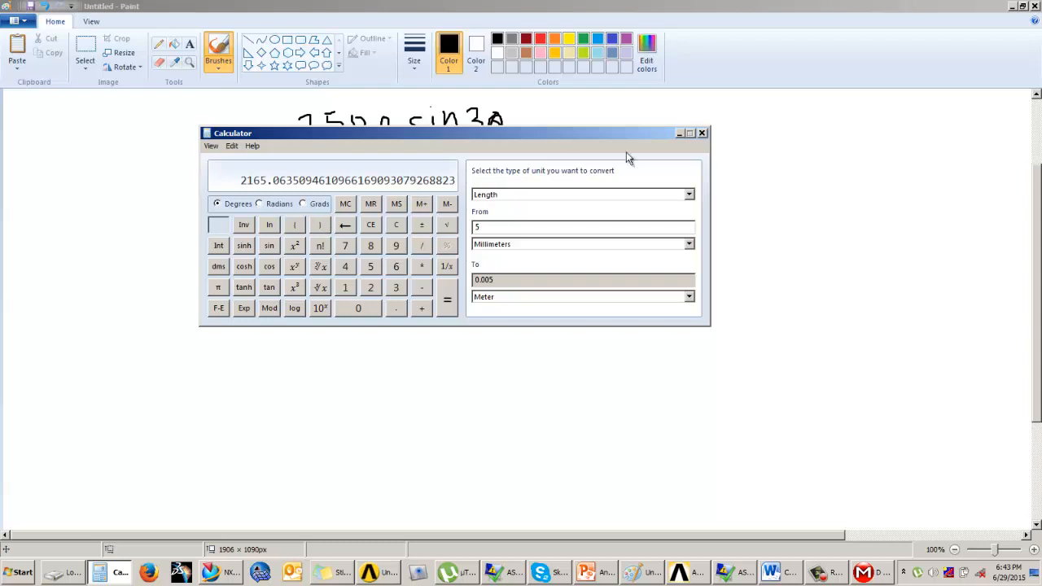
Switch to Mechanical and add a force on the truss's front top vertex, at the larger-Z end of the top edge
key("alt+Tab")
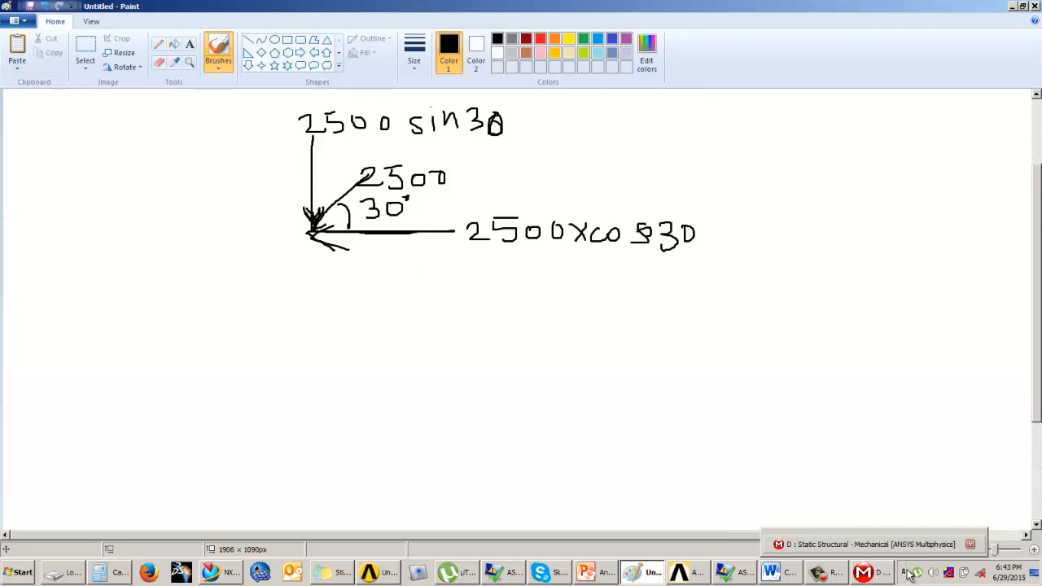
left_click(872, 573)
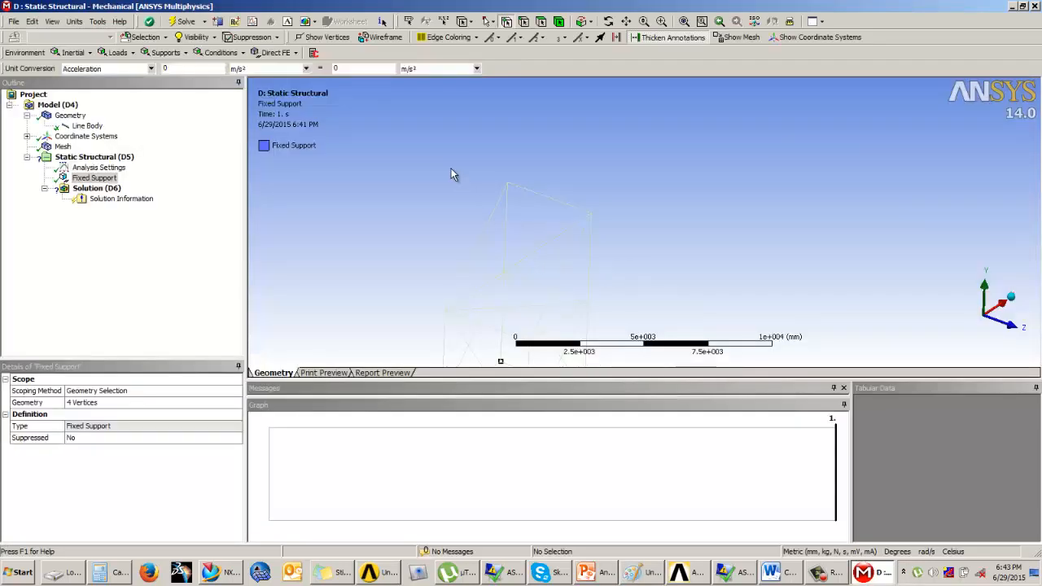
middle_click_drag(452, 171, 448, 176)
scroll(459, 213, "up", 3)
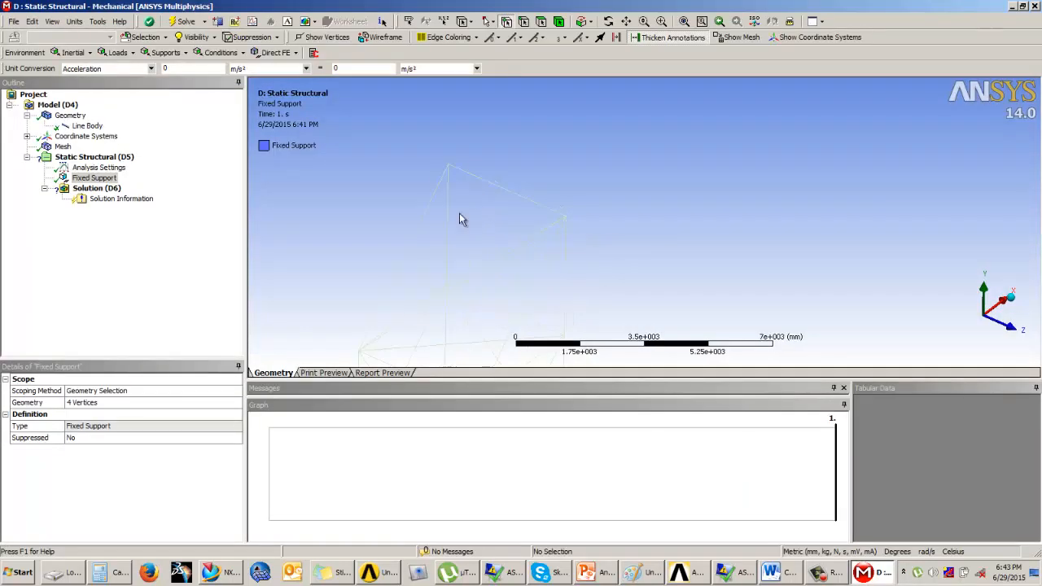
left_click(94, 157)
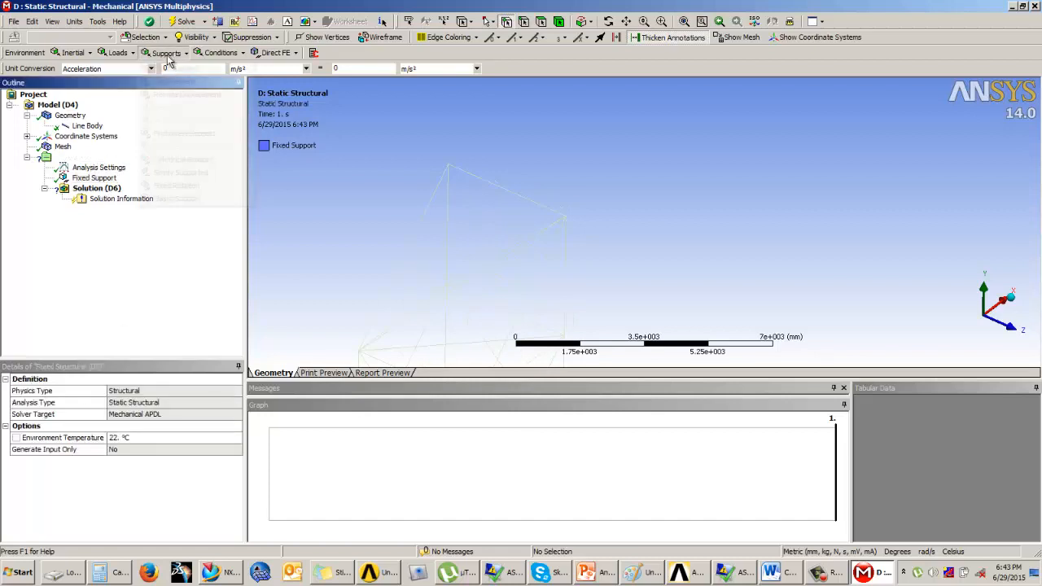
left_click(128, 54)
left_click(132, 110)
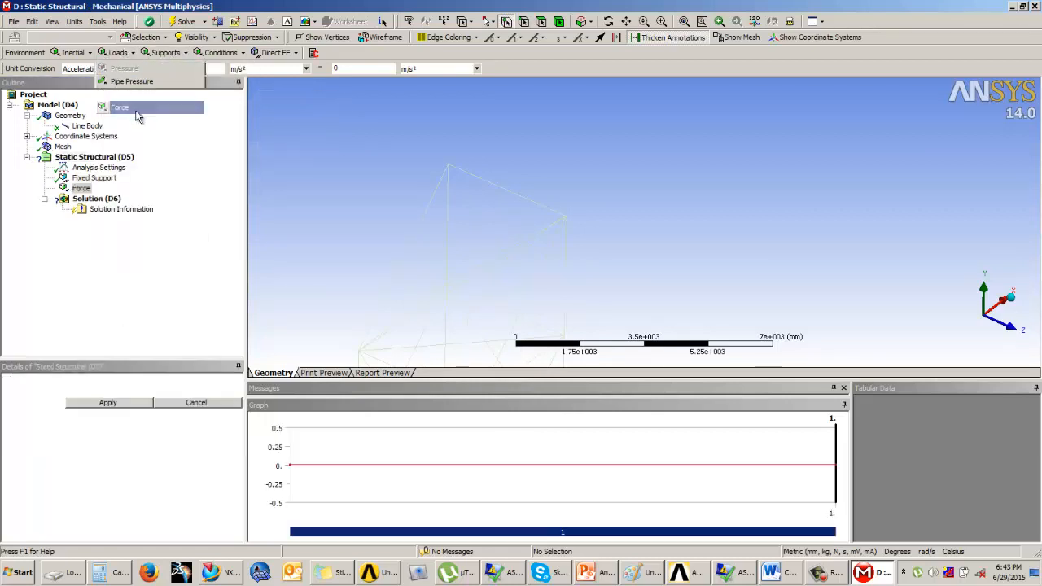
left_click(567, 217)
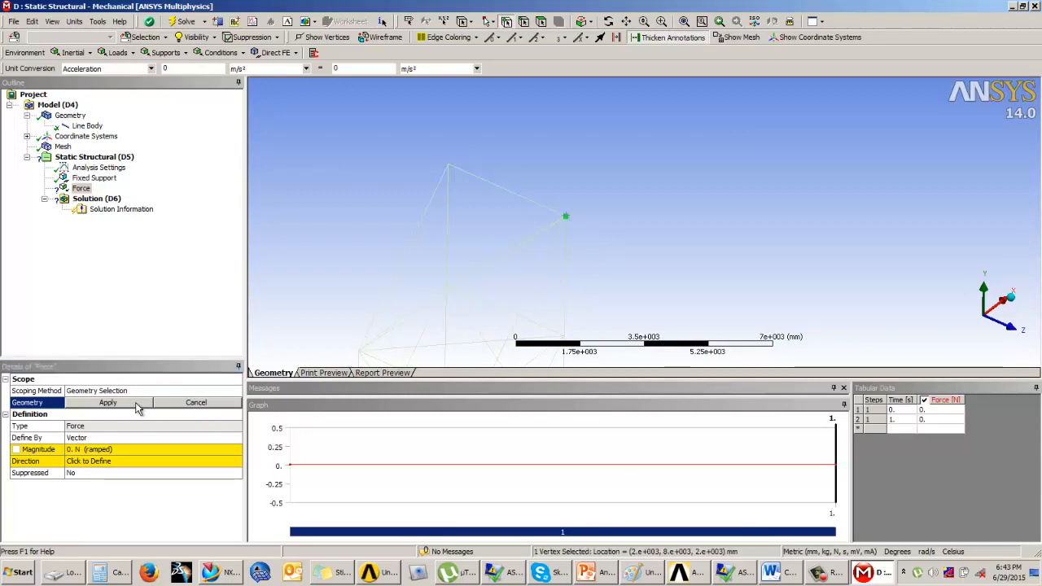
left_click(108, 403)
Define this force by components, with X set to -2165.06 N and Y to -1250 N
left_click(126, 441)
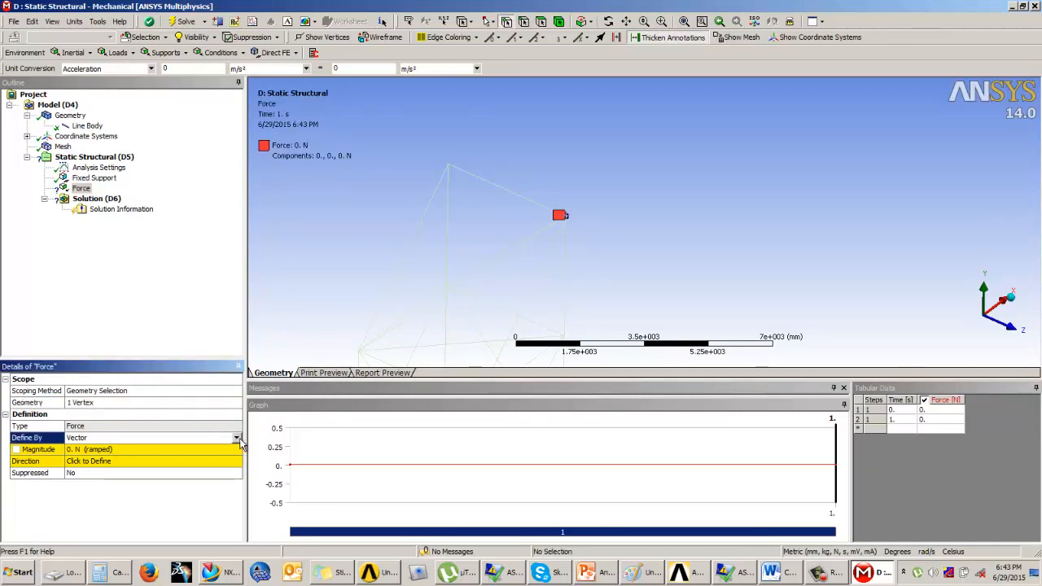
left_click(236, 437)
left_click(108, 453)
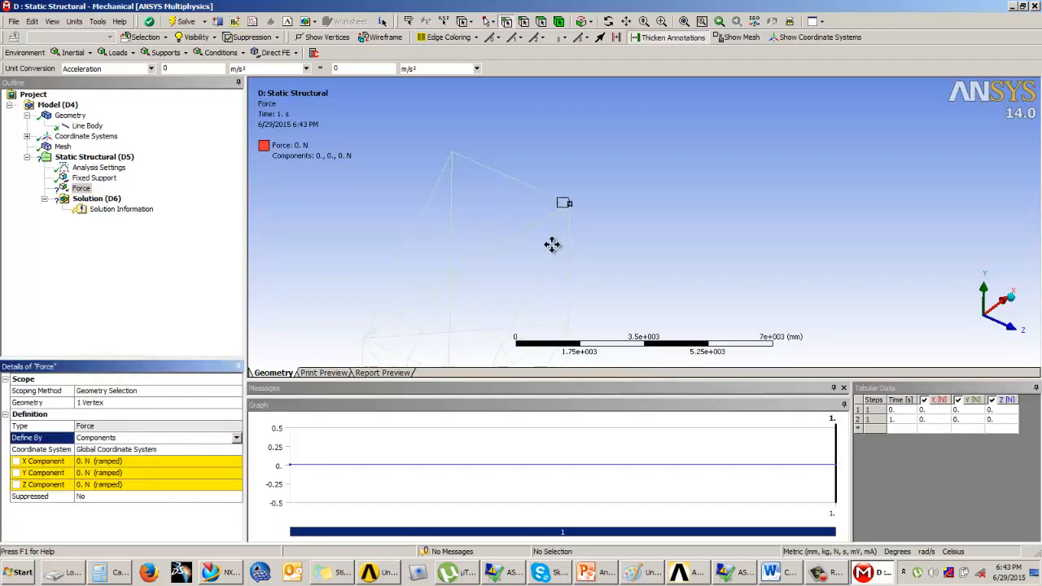
middle_click_drag(551, 244, 552, 242, "ctrl")
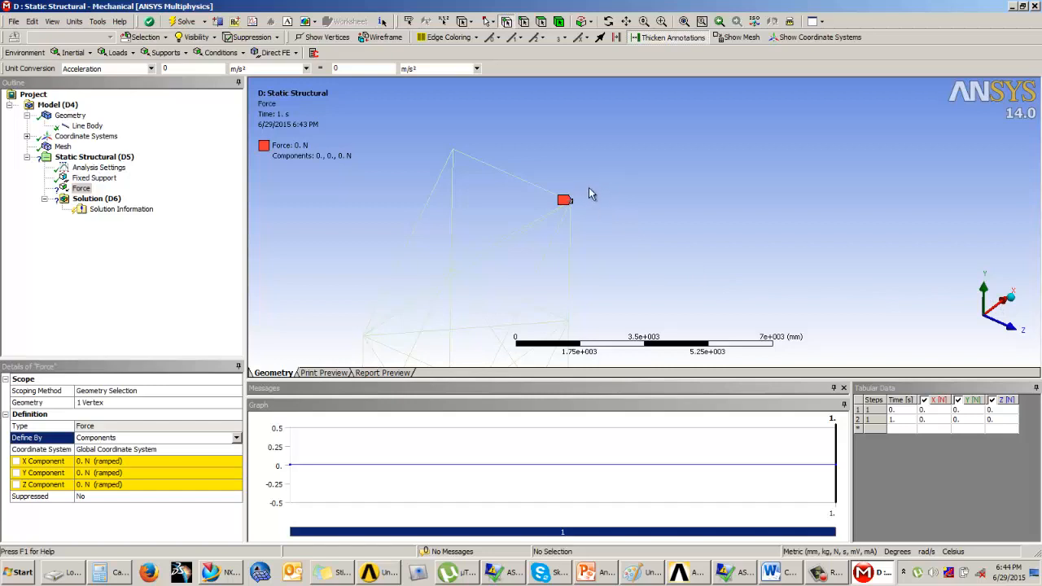
left_click(118, 462)
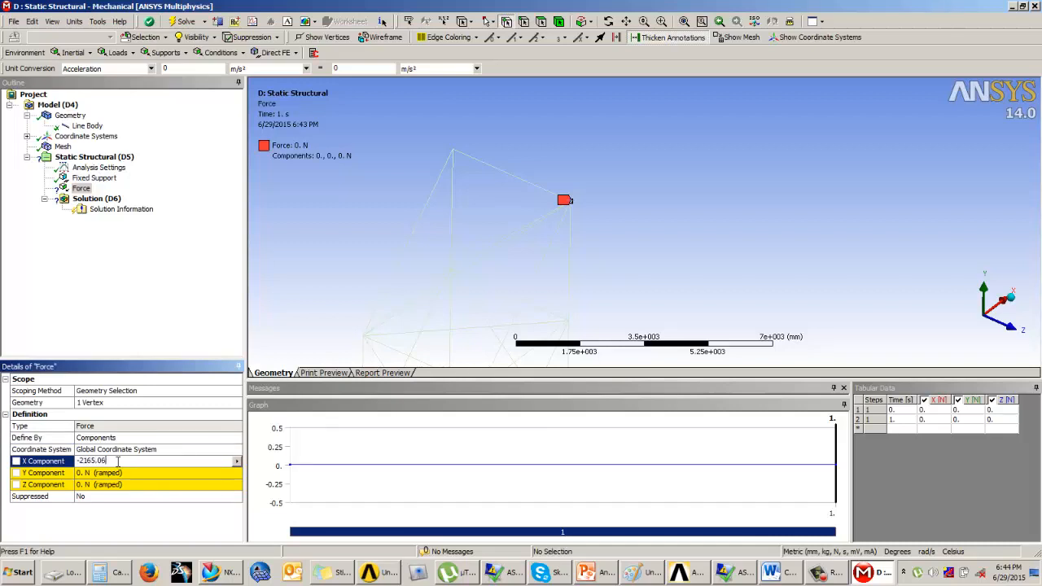
key("Return")
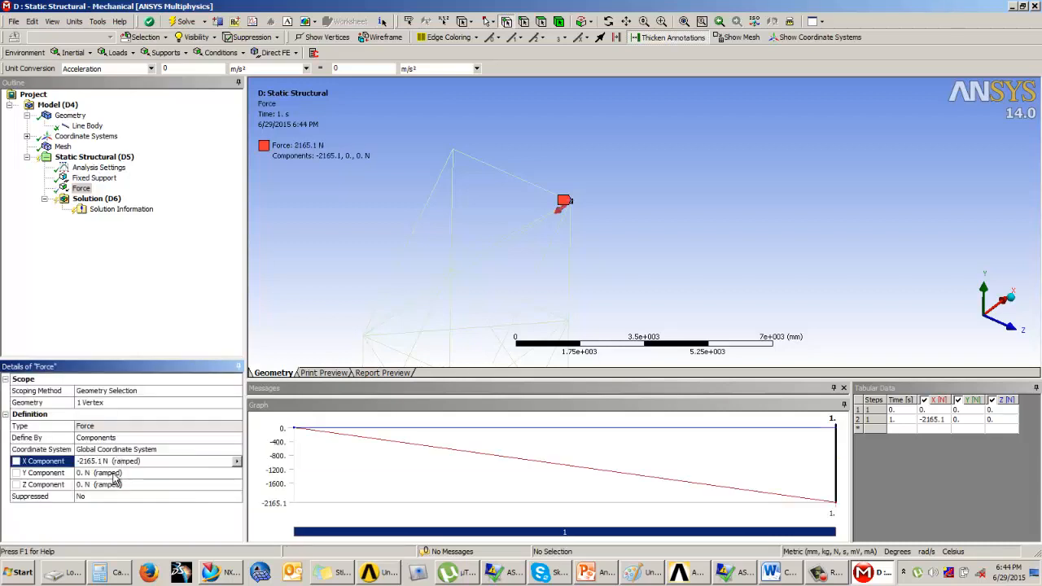
left_click(114, 473)
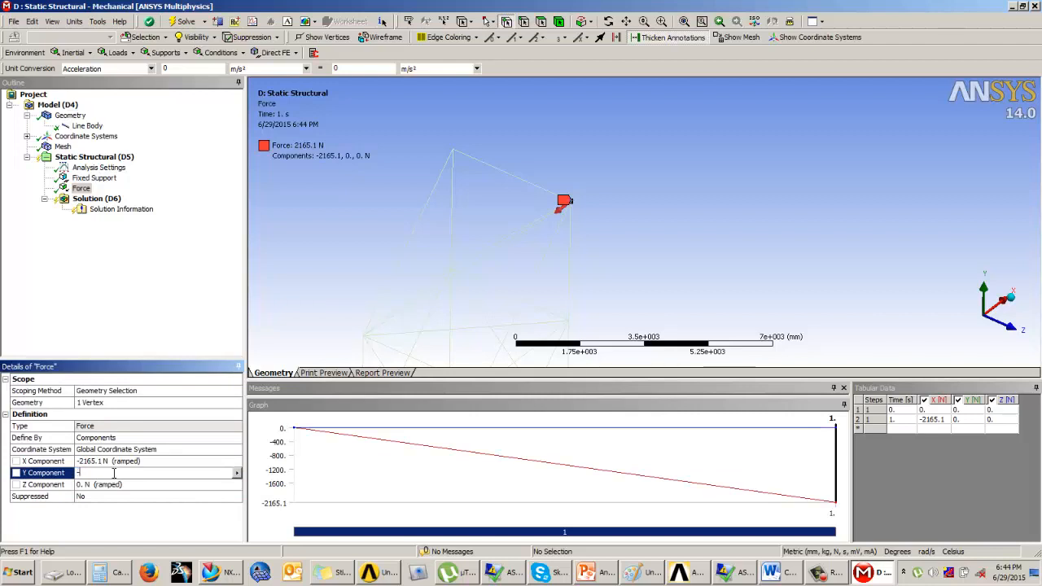
type("-1250")
key("Return")
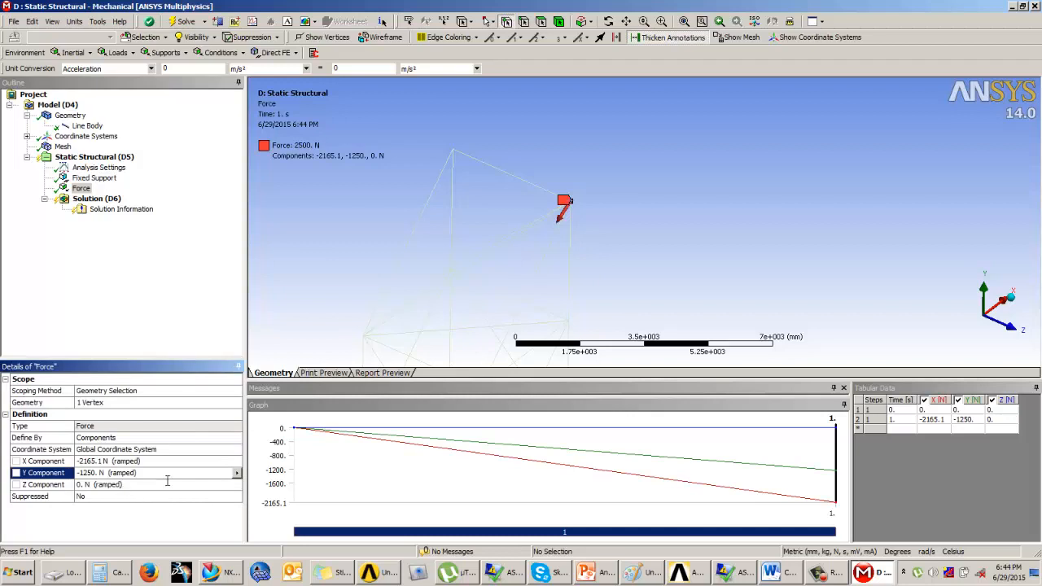
Add a second force to the static structural analysis on the other top vertex of the truss
left_click(116, 52)
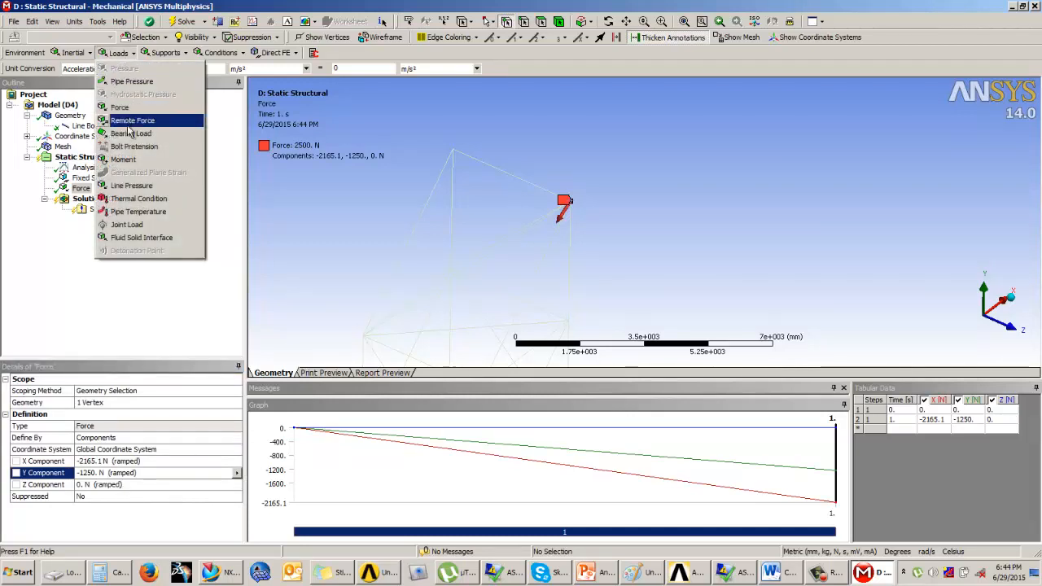
left_click(98, 299)
left_click(87, 157)
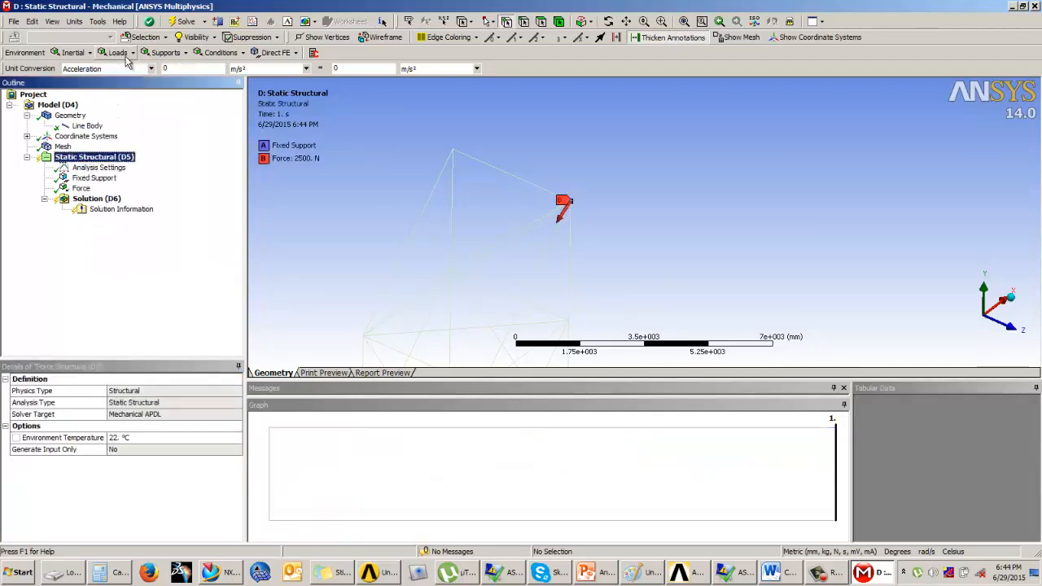
left_click(119, 53)
left_click(152, 105)
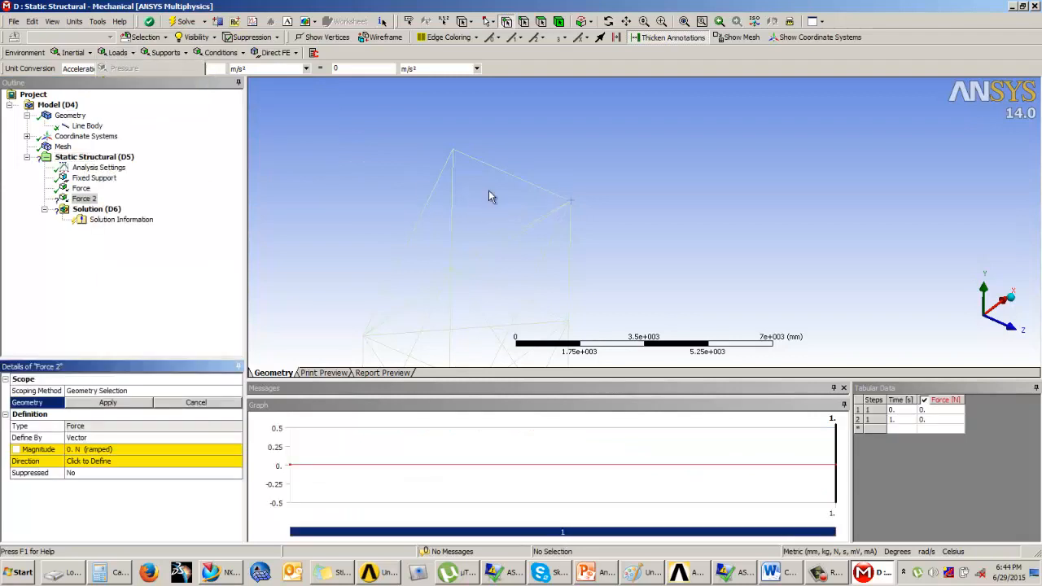
left_click(454, 151)
left_click(130, 404)
Define the second force by components, with X set to -2165.1 N and Y to -1250 N
left_click(242, 438)
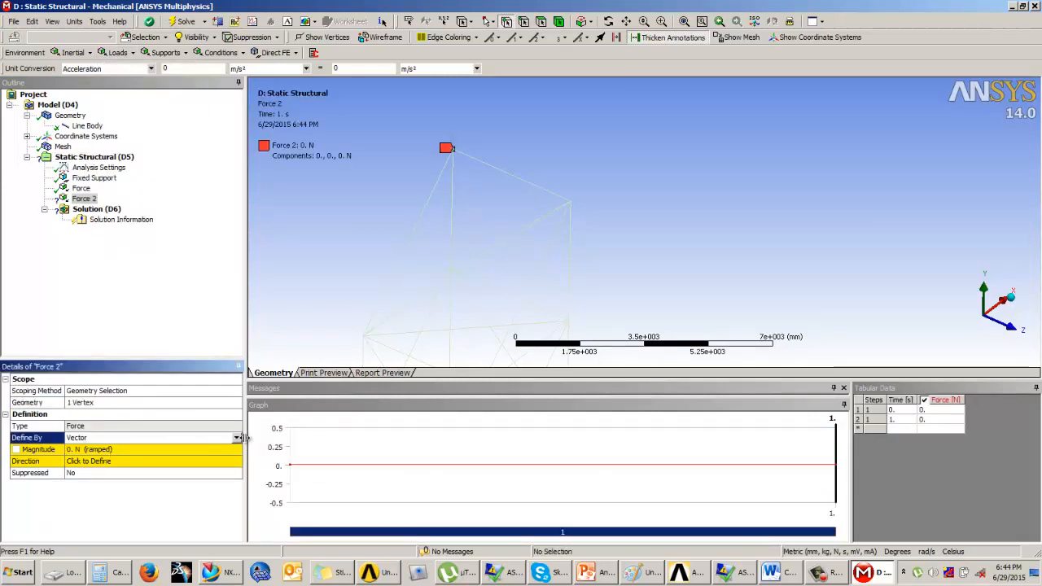
left_click(237, 438)
left_click(112, 461)
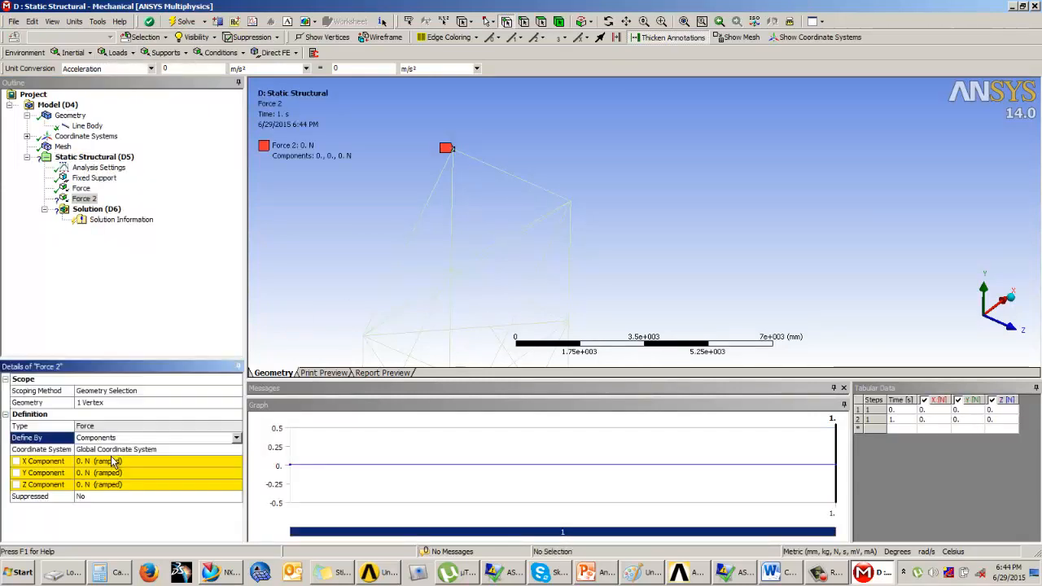
left_click(114, 461)
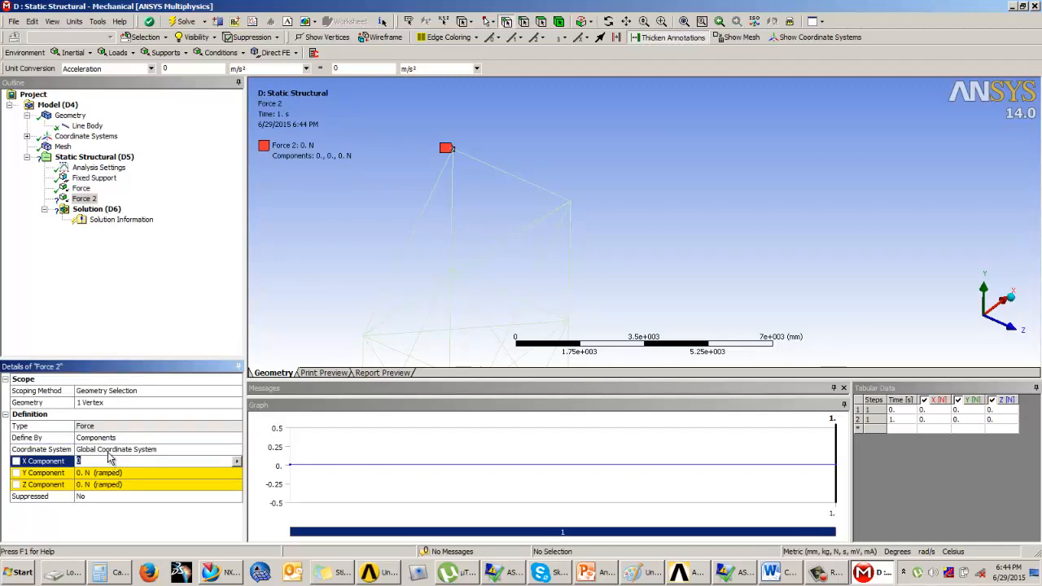
type("-2165.1")
key("Return")
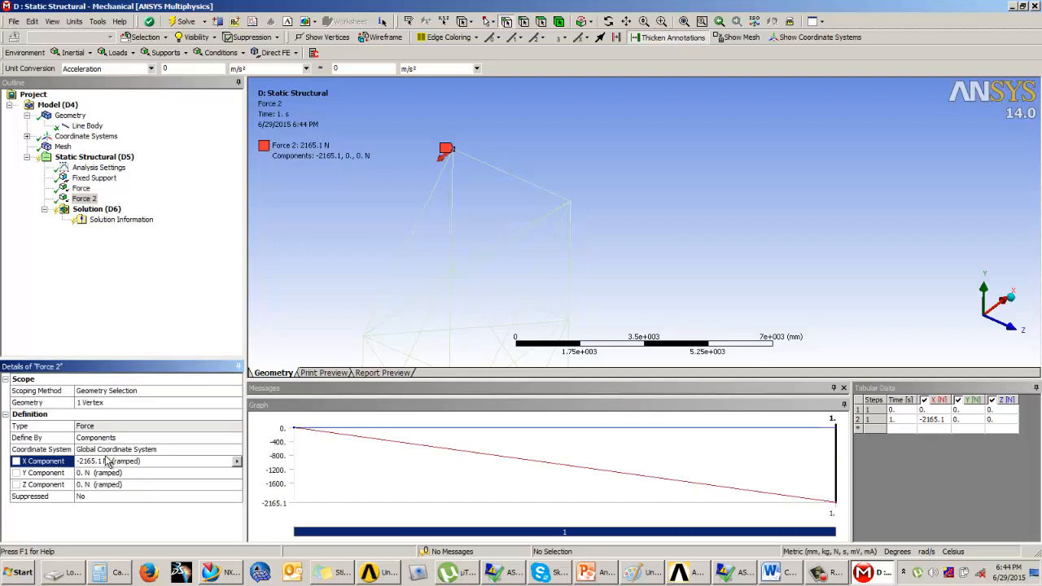
left_click(94, 473)
type("-125")
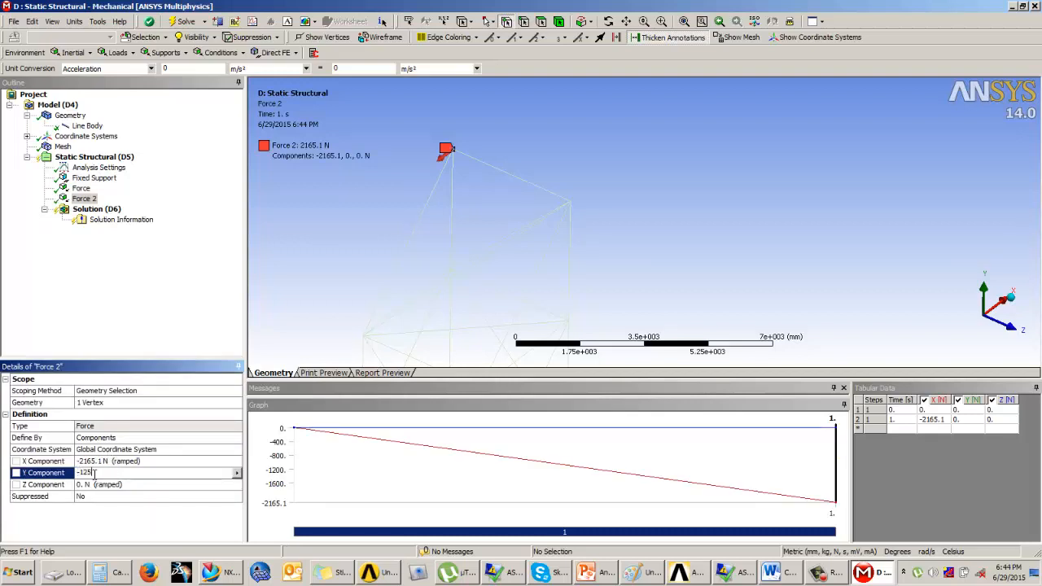
type("0")
key("Return")
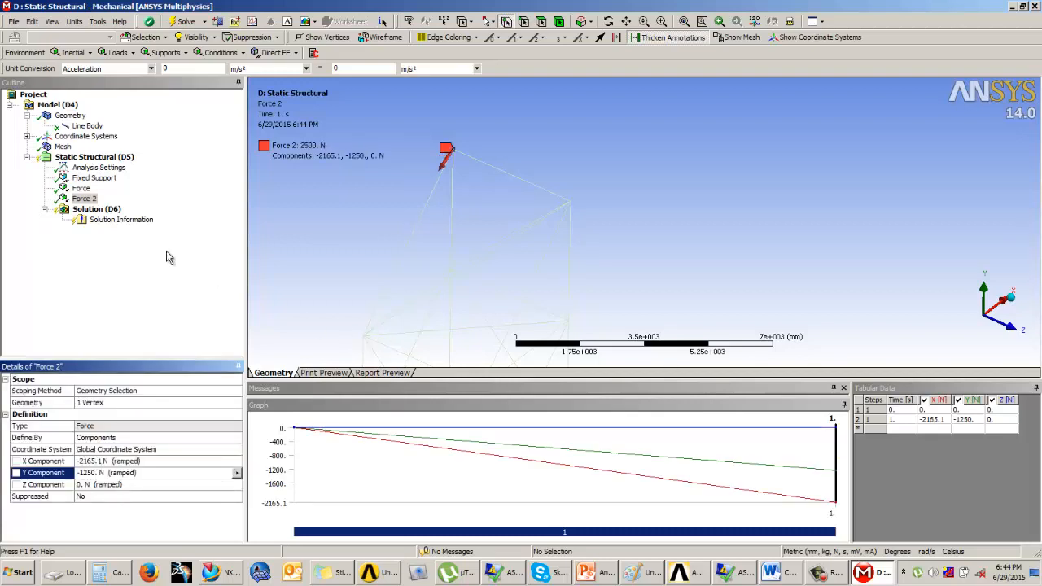
Check the applied forces and fixed support on the truss, and add a Total Deformation result to the solution
left_click(82, 188, "ctrl")
mouse_move(516, 231)
middle_mouse_down()
mouse_move(490, 204)
mouse_move(499, 227)
mouse_move(538, 200)
mouse_move(609, 191)
middle_mouse_up()
left_click(96, 178, "ctrl")
left_click(94, 209)
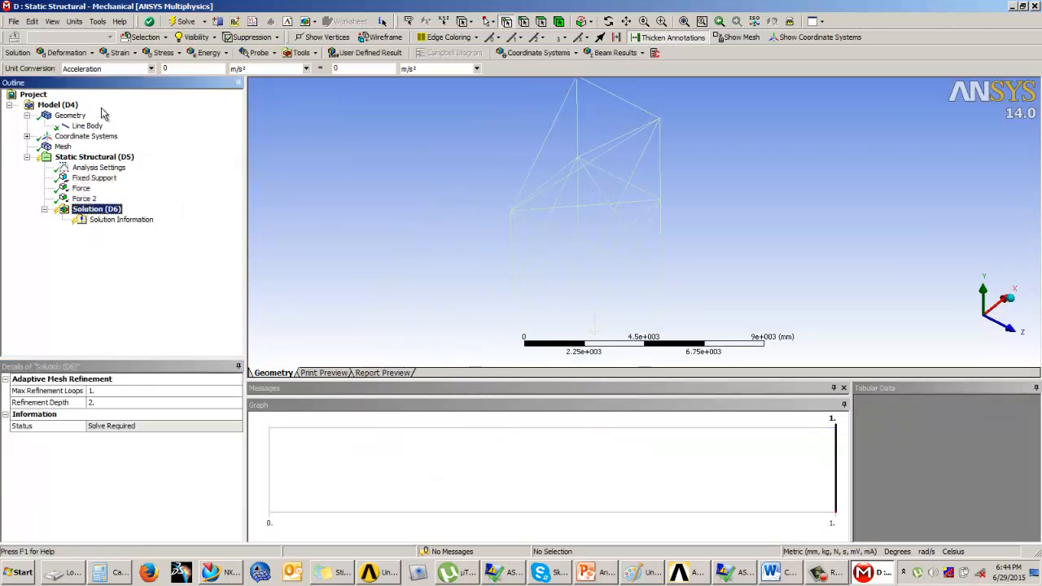
left_click(69, 52)
left_click(73, 68)
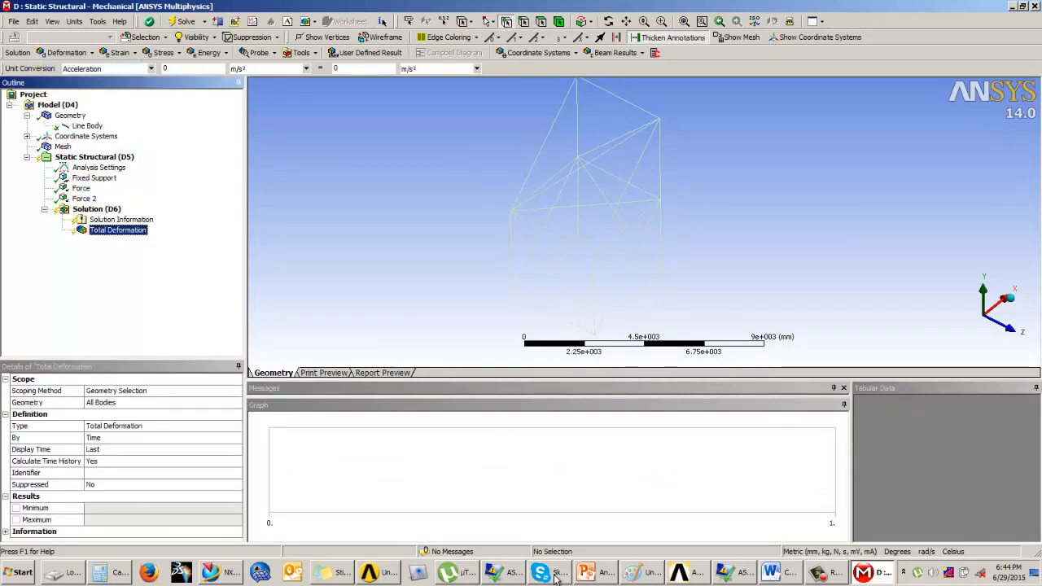
Switch to the Example 4 slide in PowerPoint and examine which results the problem asks for
left_click(596, 572)
left_click_drag(373, 306, 579, 308)
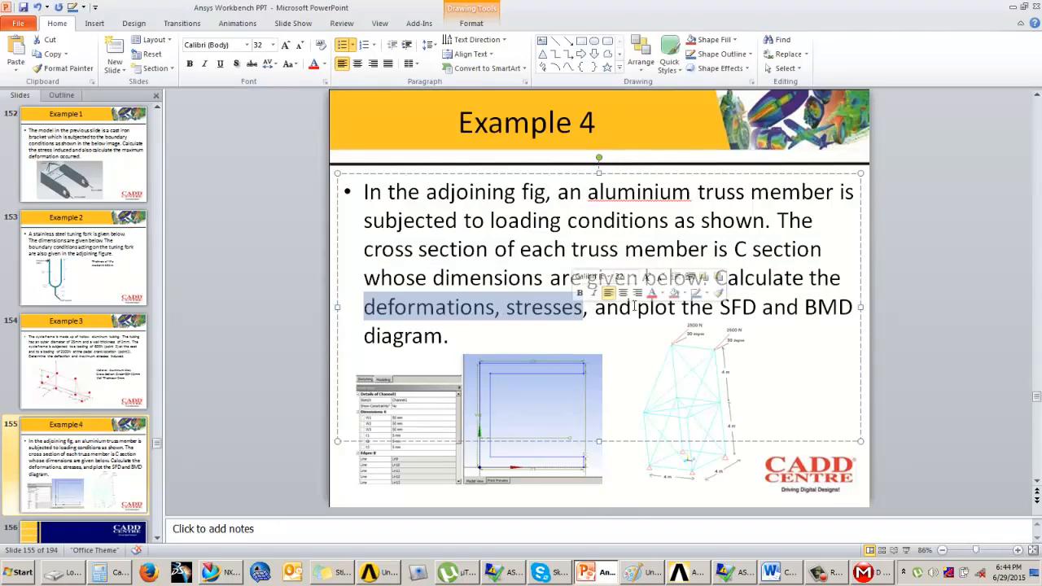
left_click_drag(642, 308, 739, 307)
left_click(918, 318)
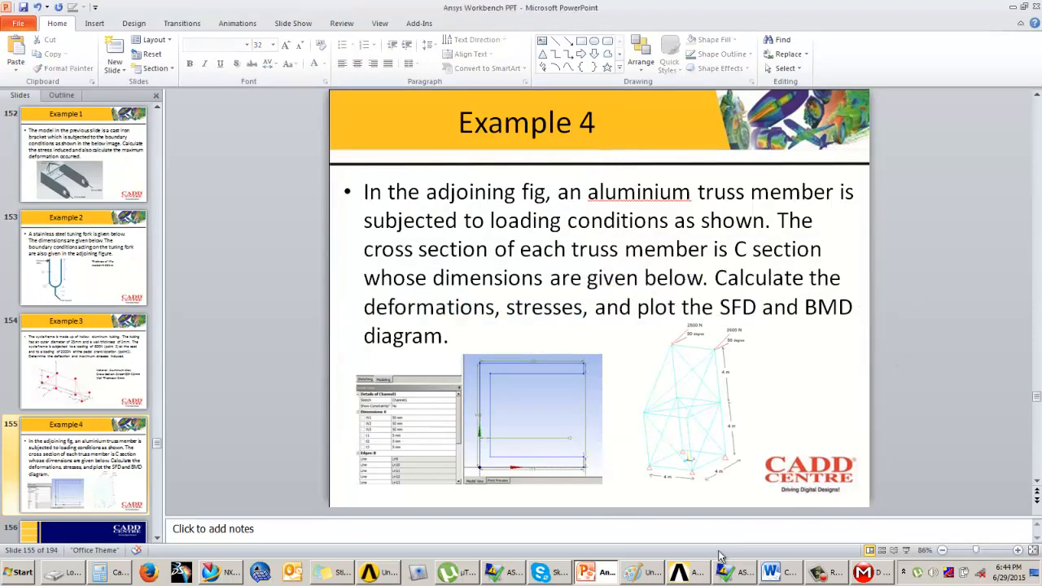
Switch back to Mechanical and add a Beam Tool to the solution, expanding its list of stress results
left_click(875, 576)
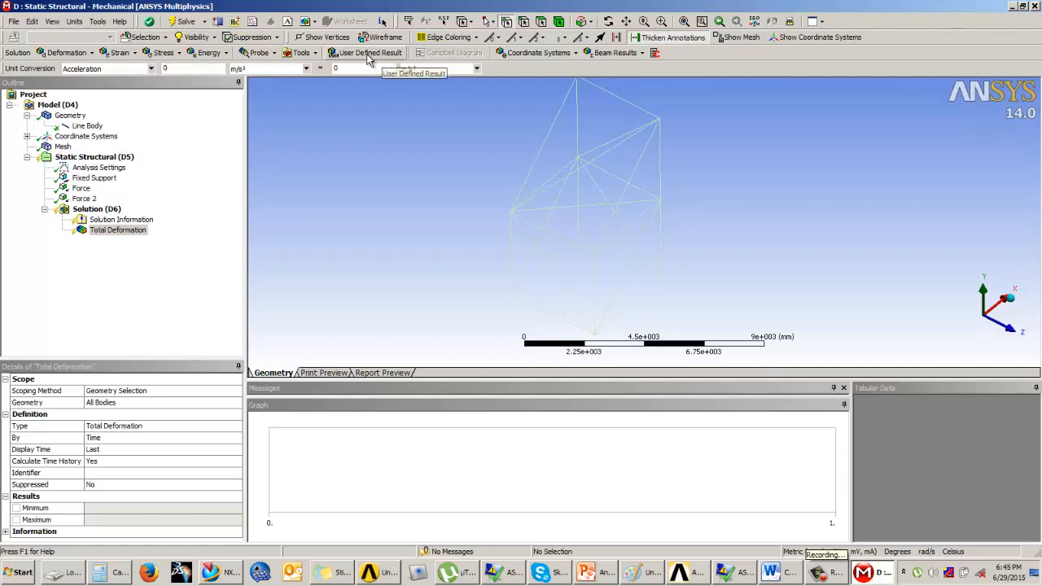
left_click(301, 52)
left_click(310, 108)
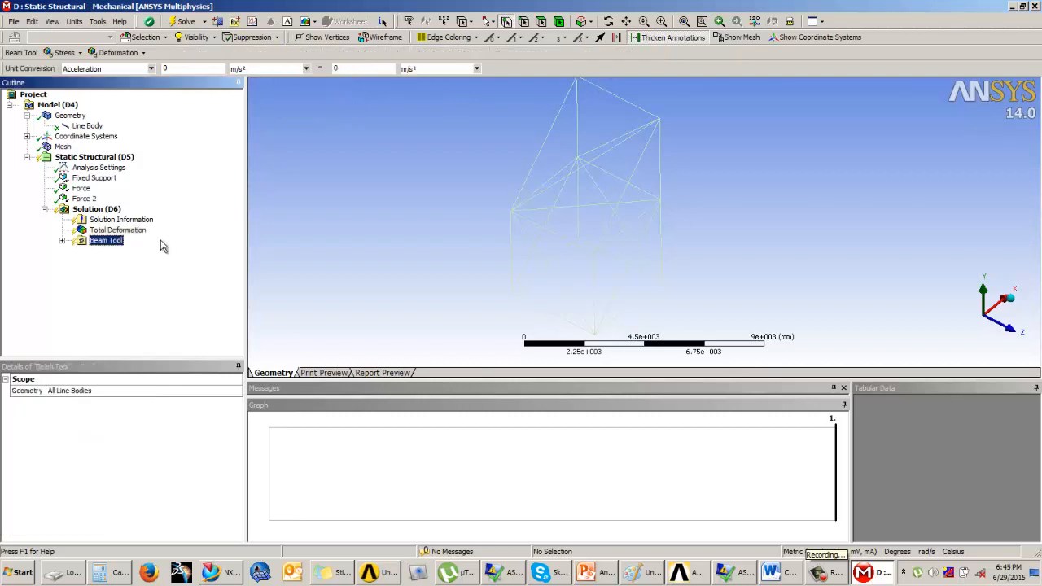
left_click(62, 241)
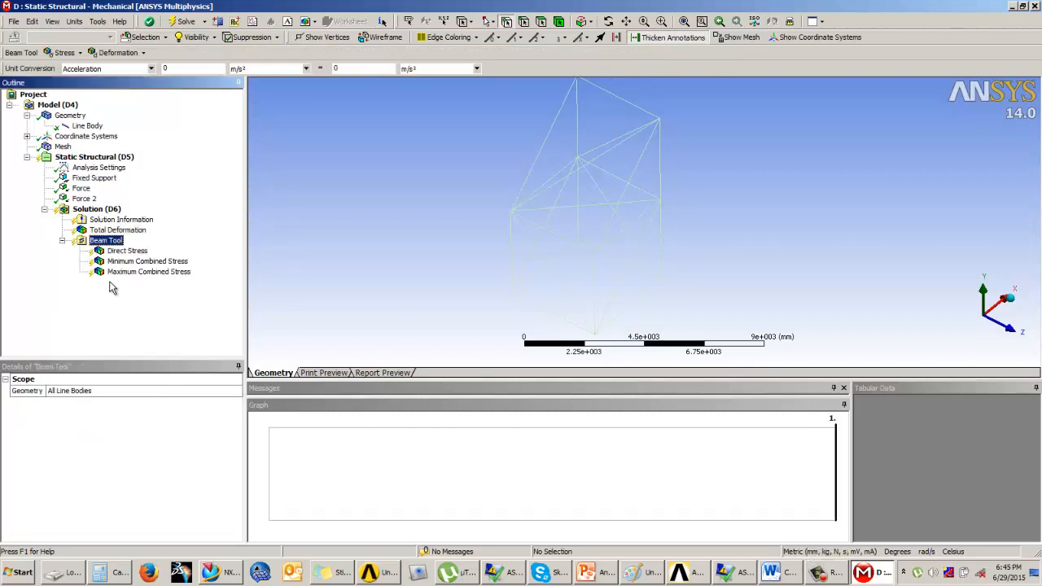
Add a Shear-Moment Diagram from the beam results to the solution and open its path setting
left_click(104, 209)
left_click(611, 53)
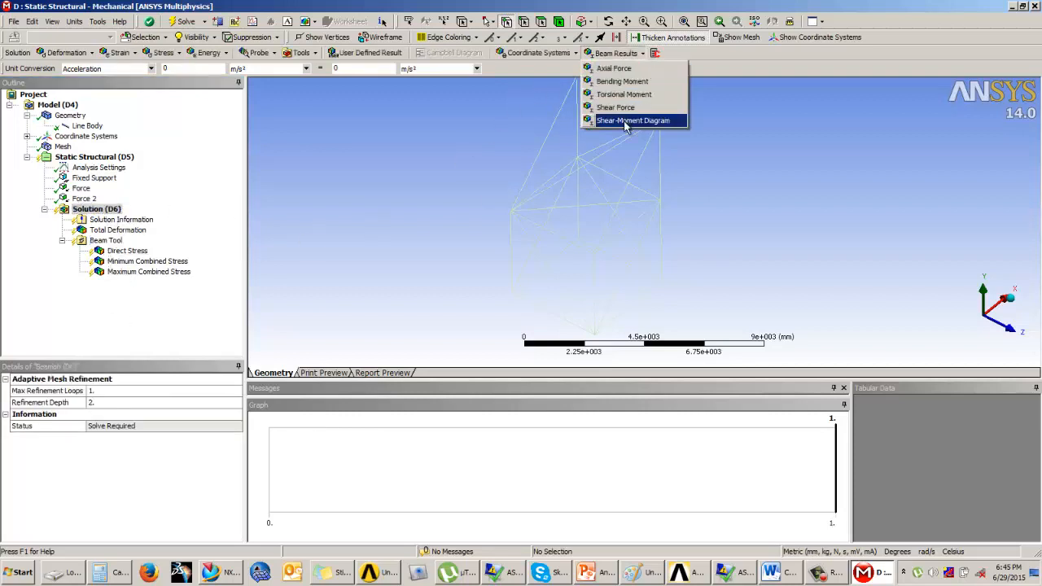
left_click(626, 121)
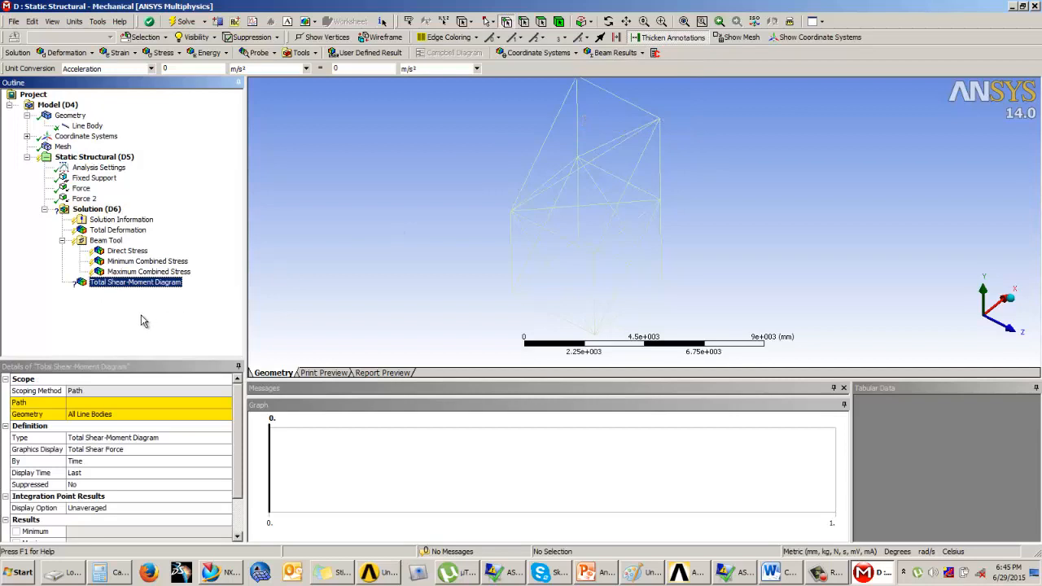
left_click(75, 403)
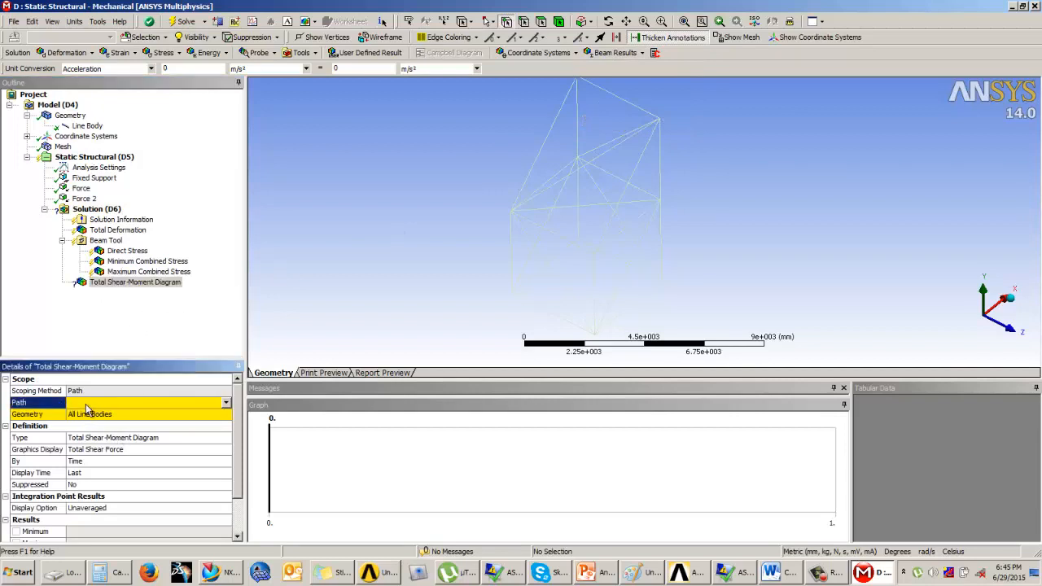
Insert a Construction Geometry object under the model
right_click(104, 283)
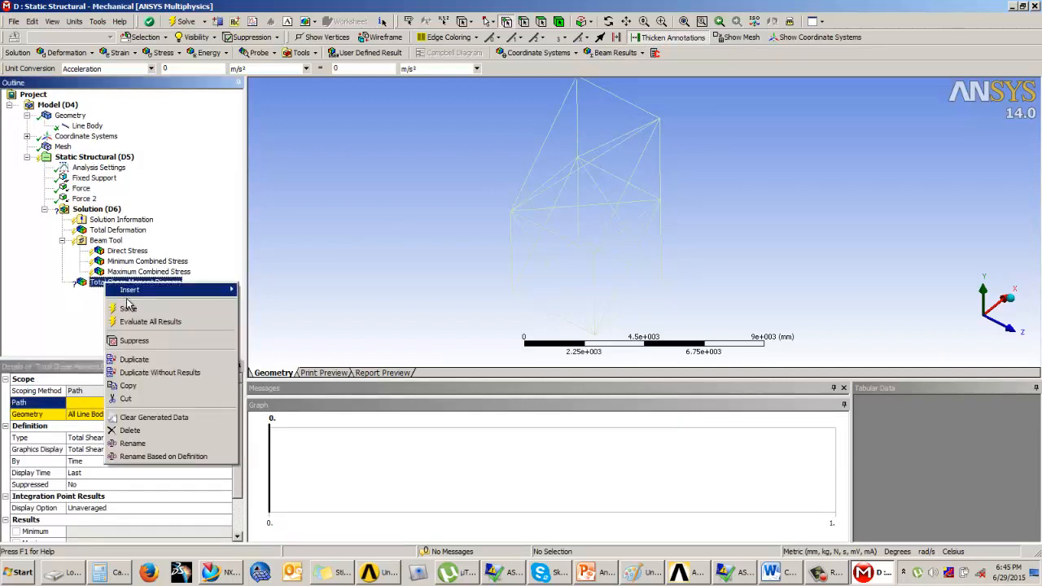
left_click(44, 322)
left_click(55, 105)
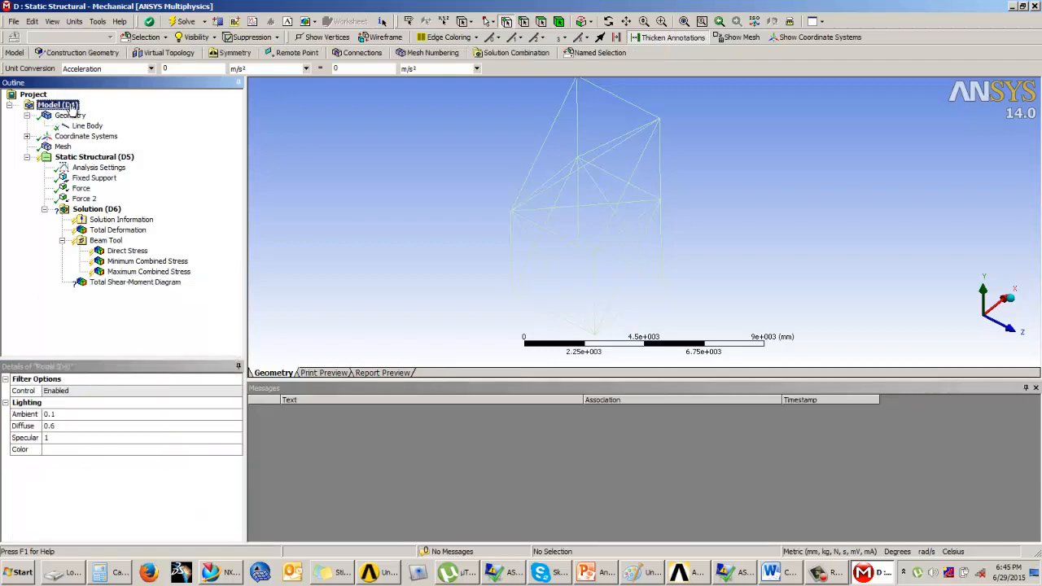
left_click(84, 53)
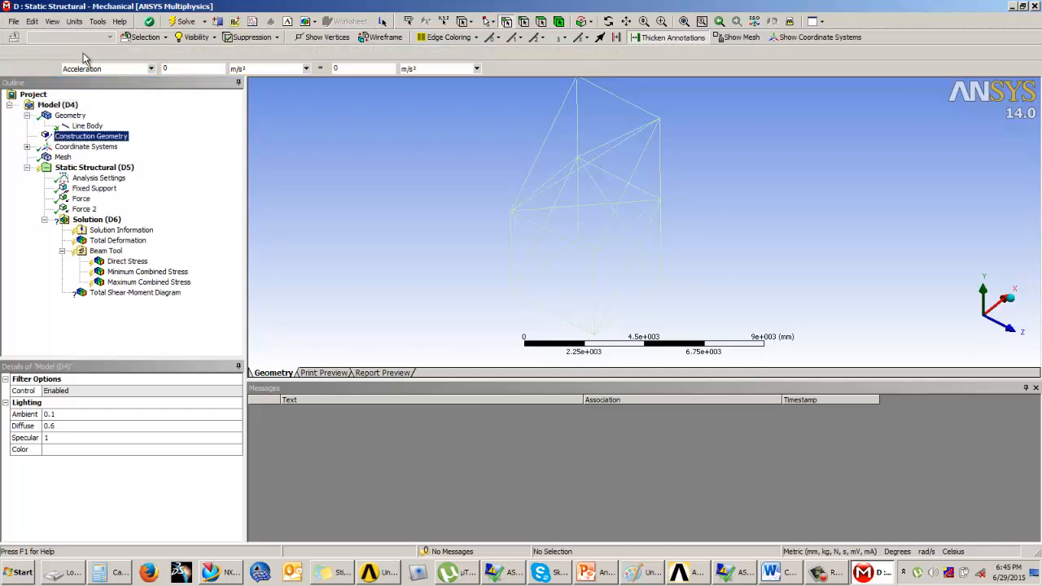
Insert a Path under Construction Geometry and keep its path type as Two Points
left_click(91, 137)
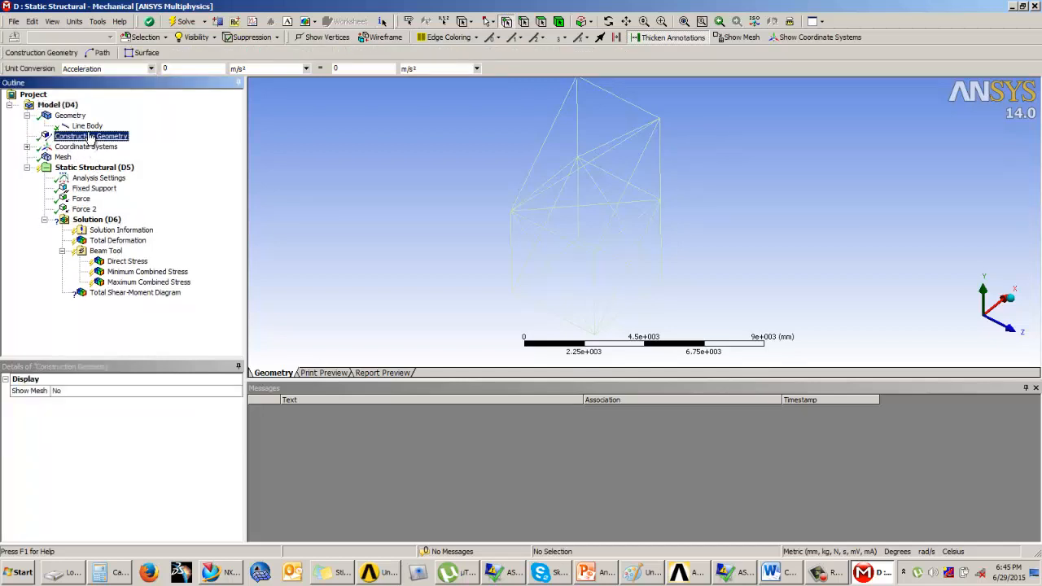
right_click(92, 138)
mouse_move(122, 143)
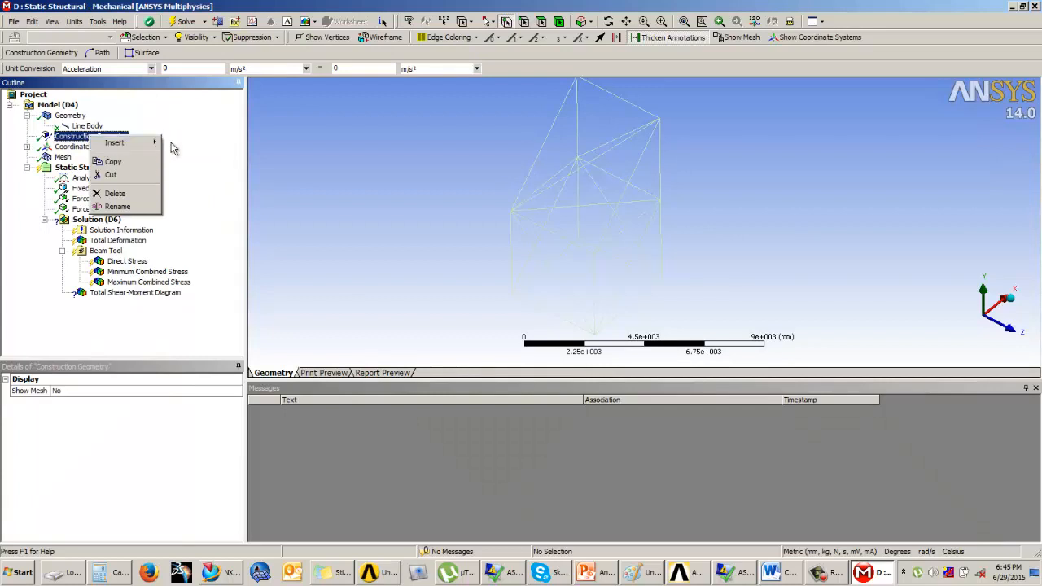
left_click(176, 142)
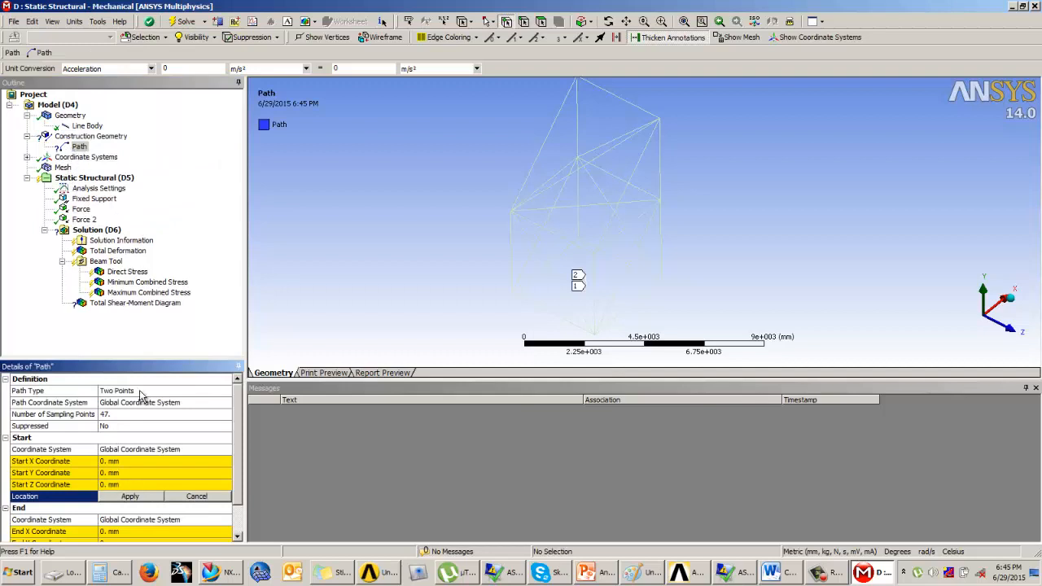
left_click(201, 392)
left_click(228, 392)
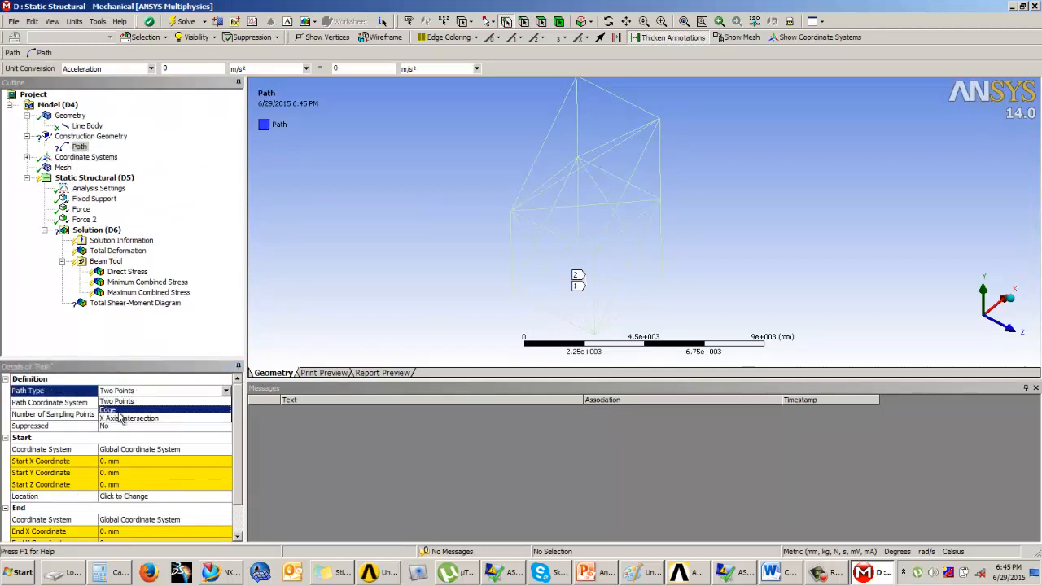
left_click(123, 403)
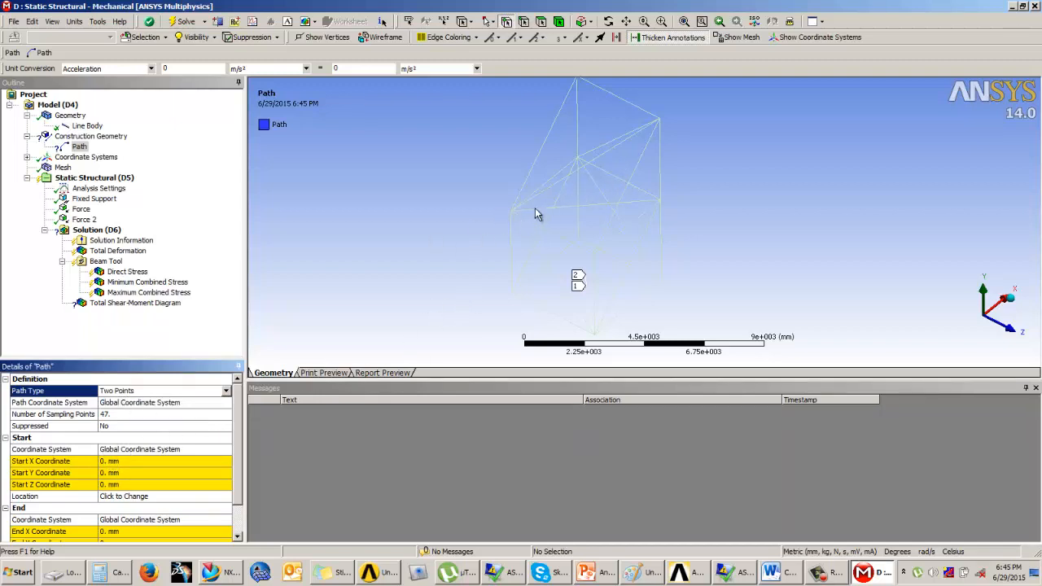
Try to use two vertices at the truss's middle level as the path's start and end locations
middle_click_drag(558, 240, 521, 218)
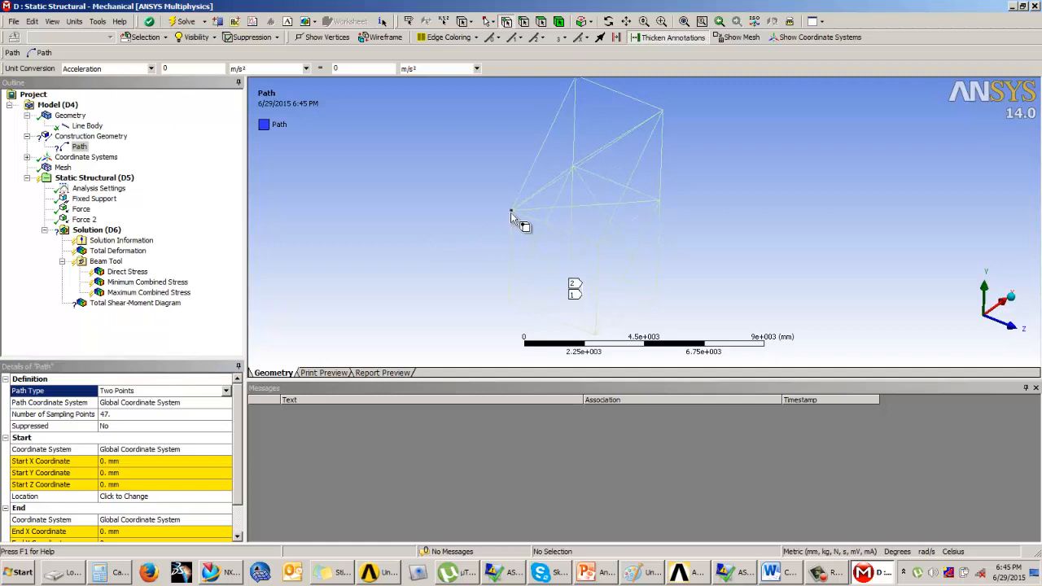
left_click(511, 211)
left_click(656, 202, "ctrl")
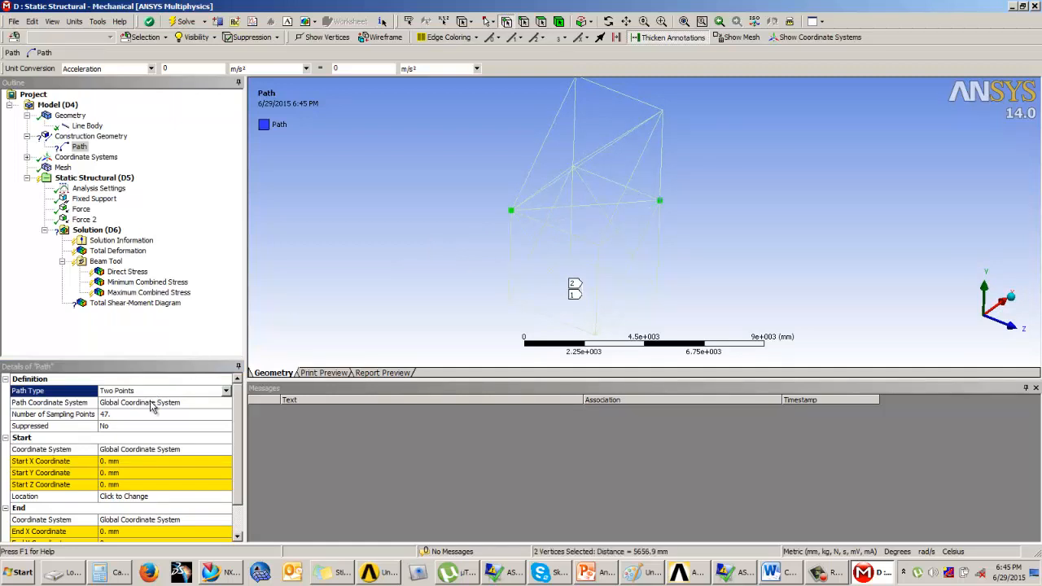
scroll(241, 470, "down", 1)
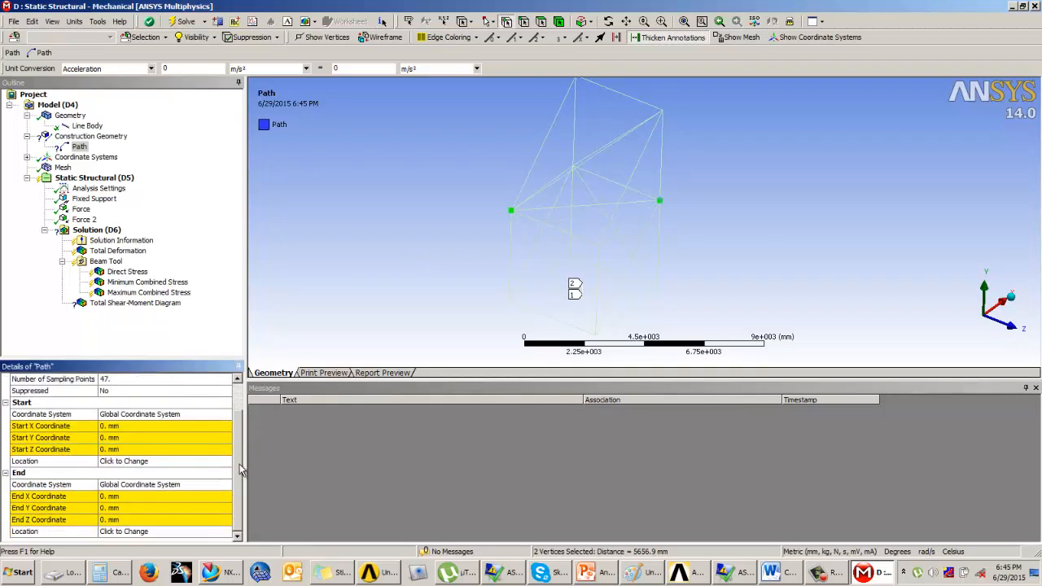
left_click(188, 416)
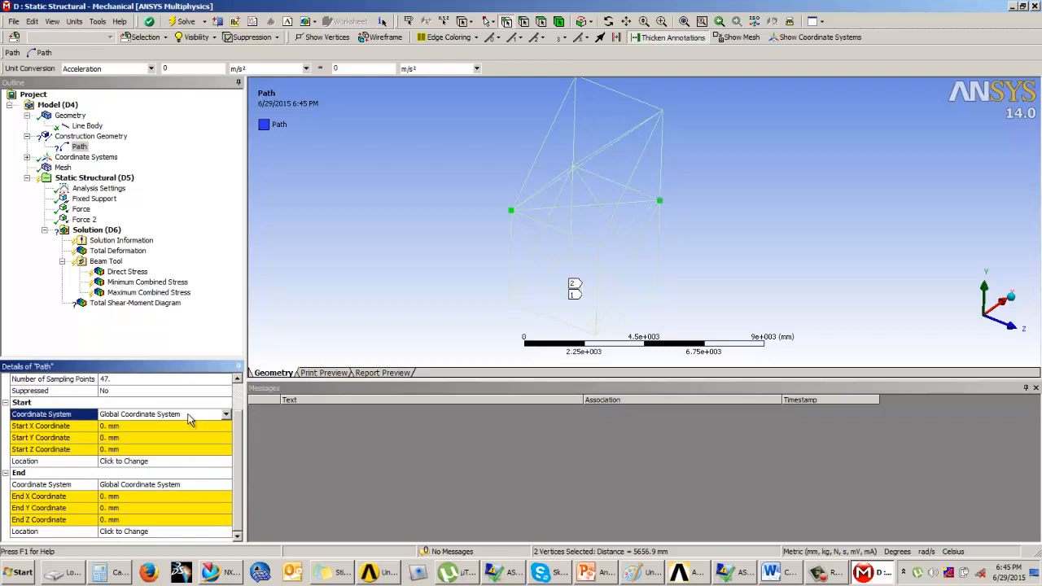
left_click(227, 417)
left_click(132, 430)
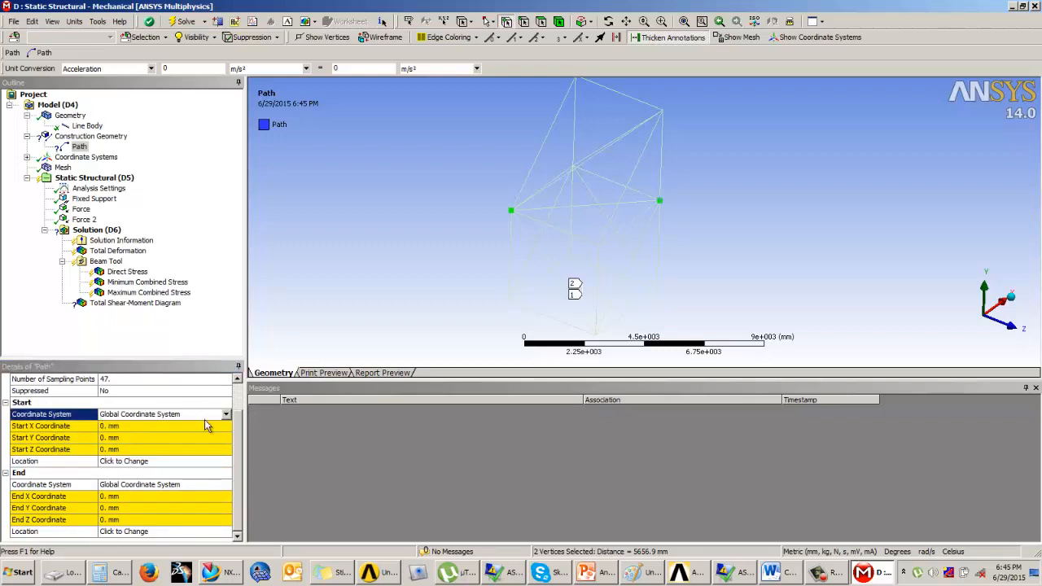
left_click_drag(241, 433, 244, 411)
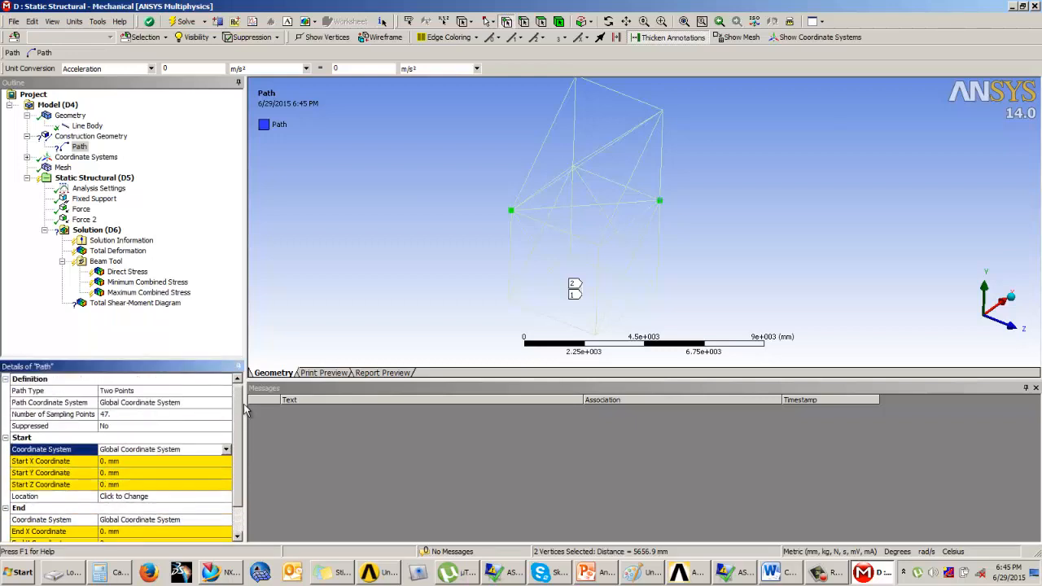
left_click(149, 498)
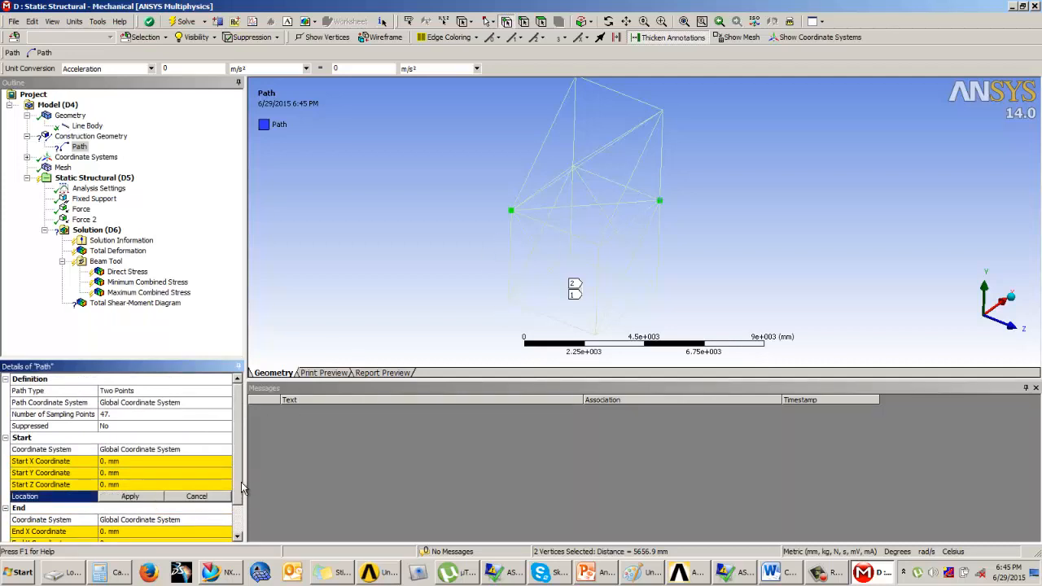
scroll(242, 486, "down", 1)
left_click(147, 532)
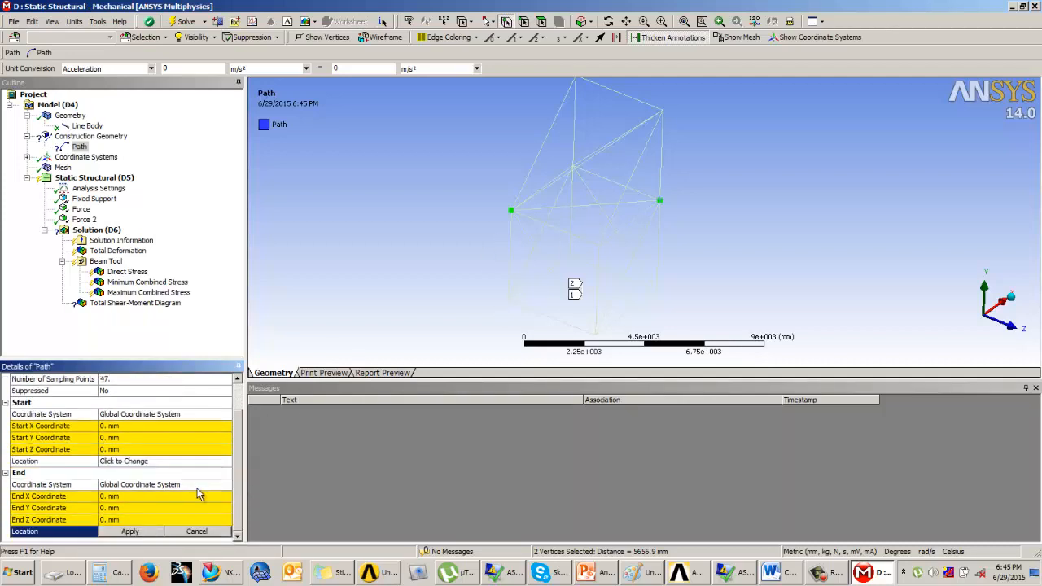
left_click(130, 532)
Delete the two-point path from Construction Geometry
middle_click_drag(493, 323, 515, 332)
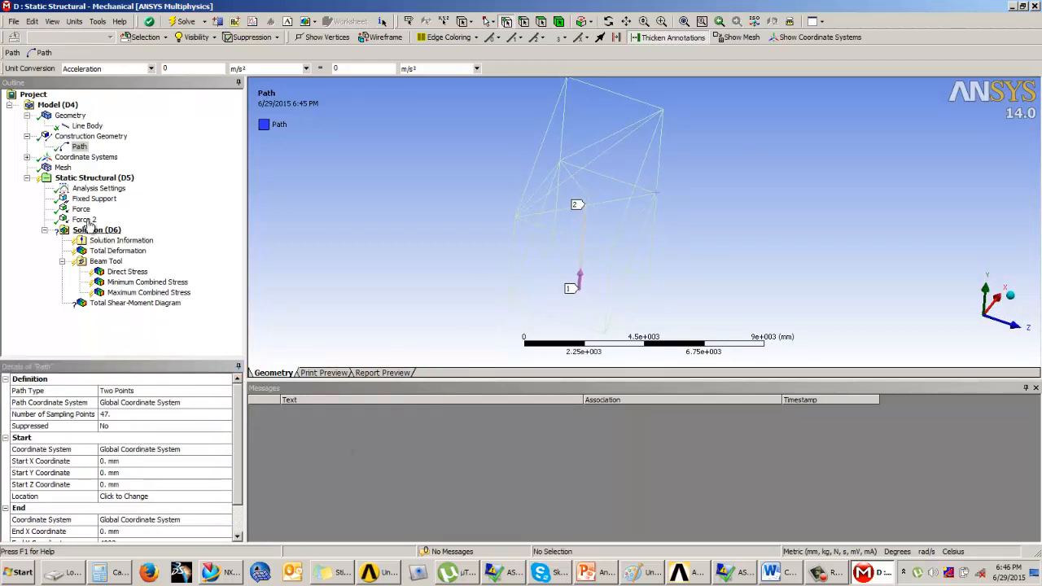
right_click(77, 148)
left_click(96, 286)
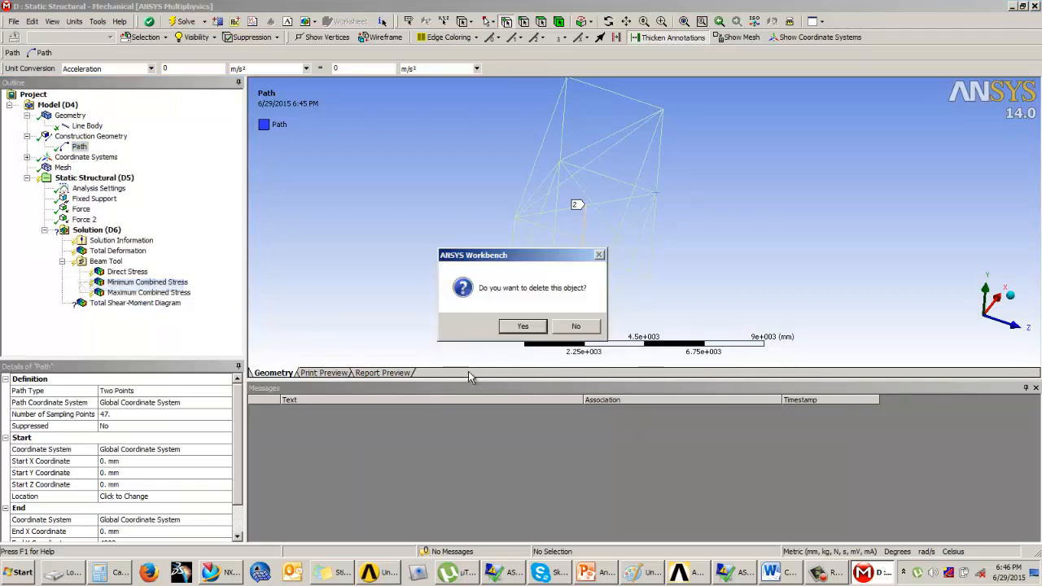
left_click(515, 327)
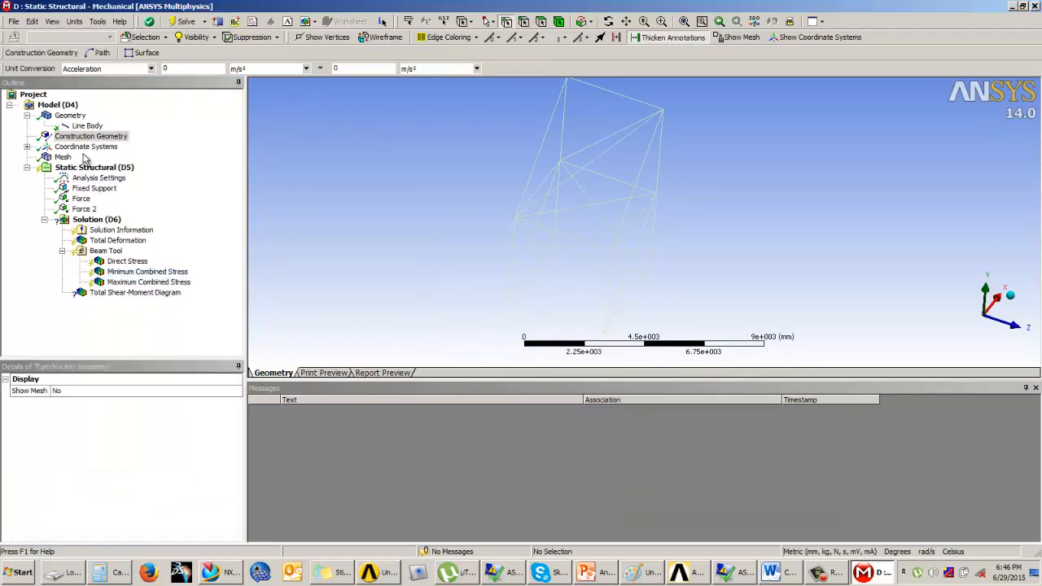
Insert a new path of type Edge and scope it to one horizontal 4000 mm edge at the truss's middle level
left_click(98, 52)
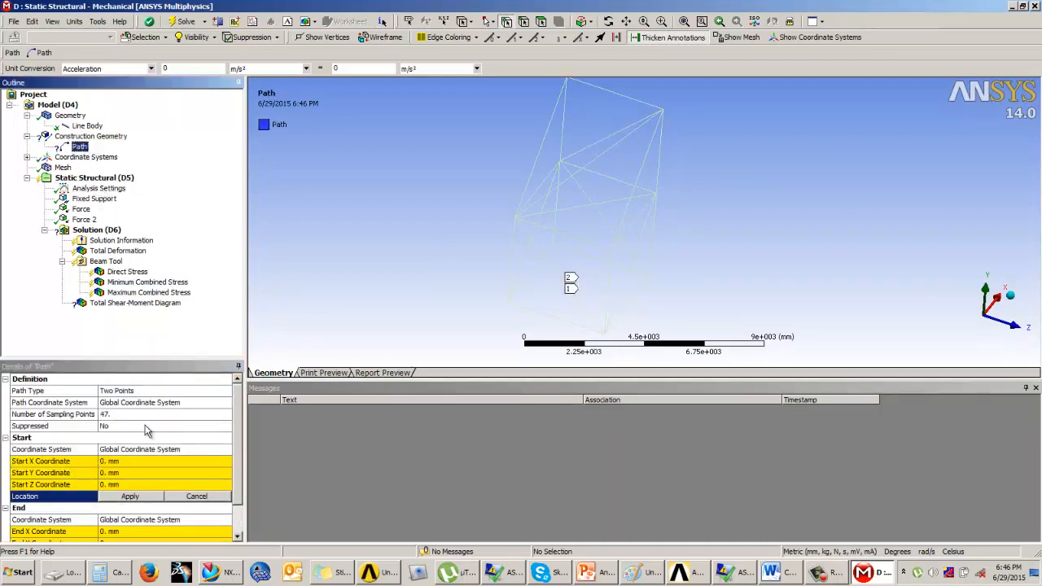
left_click(134, 391)
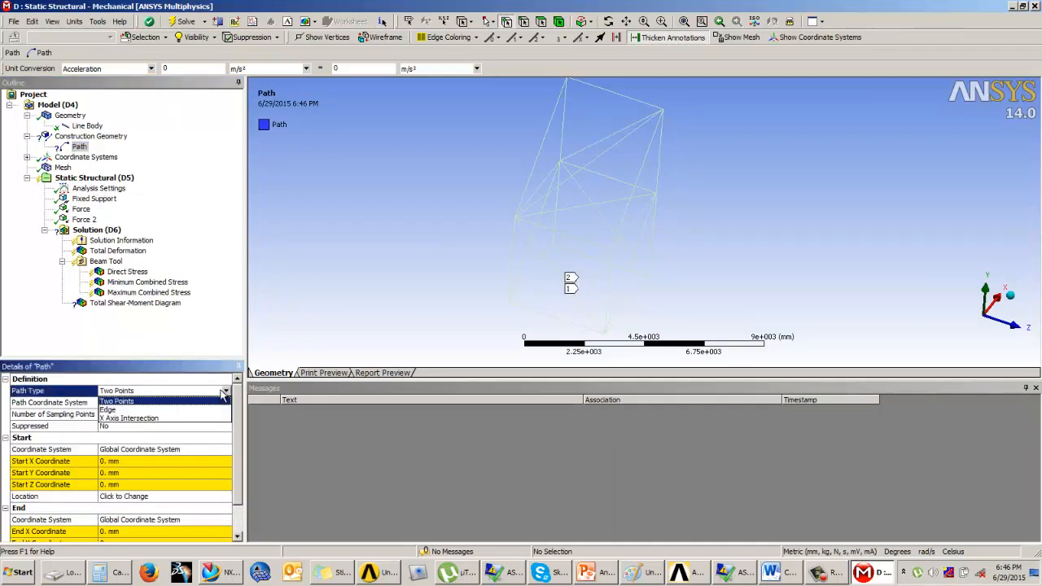
left_click(122, 409)
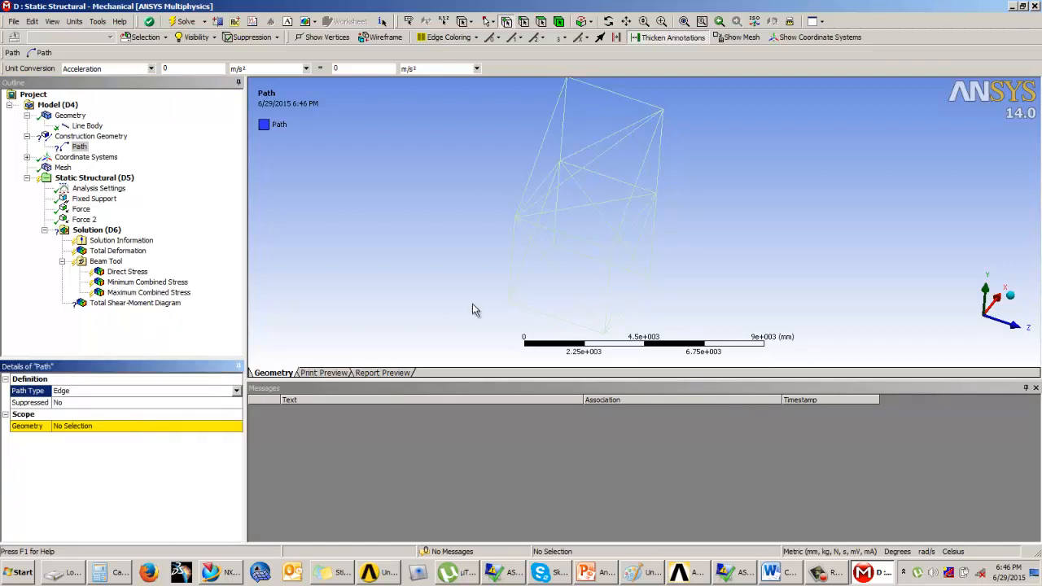
left_click(524, 21)
left_click(562, 234)
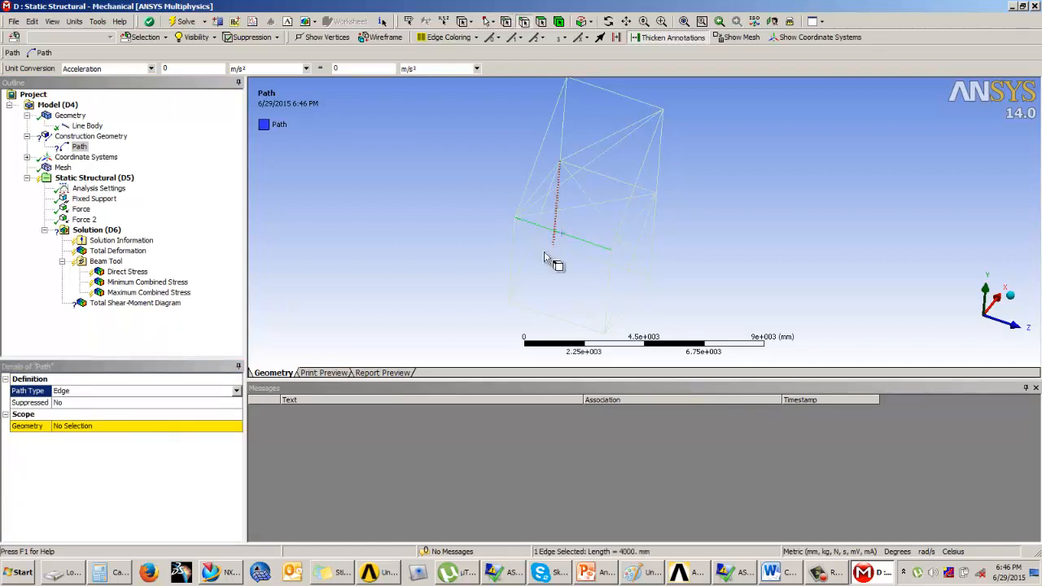
left_click(94, 426)
left_click(95, 426)
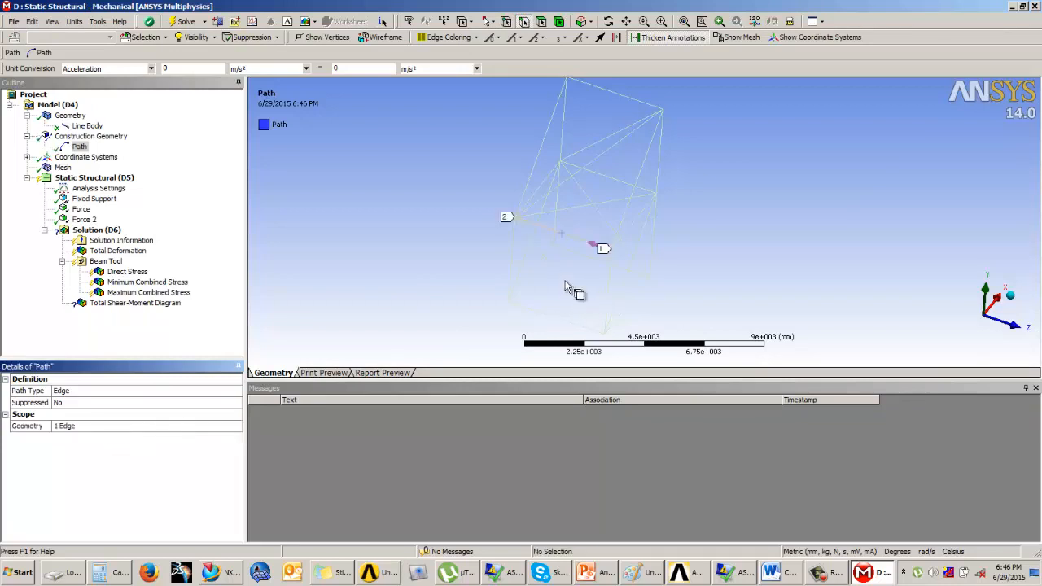
Insert a second path under Construction Geometry
middle_click_drag(573, 218, 572, 215)
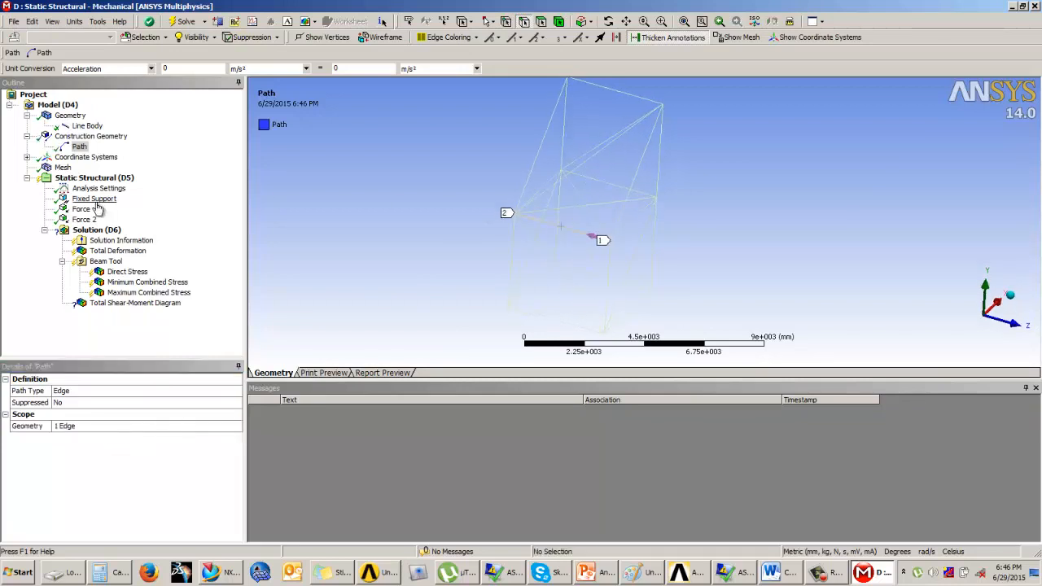
left_click(42, 53)
mouse_move(586, 174)
middle_mouse_down()
mouse_move(590, 198)
mouse_move(576, 175)
middle_mouse_up()
Try to apply 23 selected truss edges as the start location of the second path
left_click(580, 171)
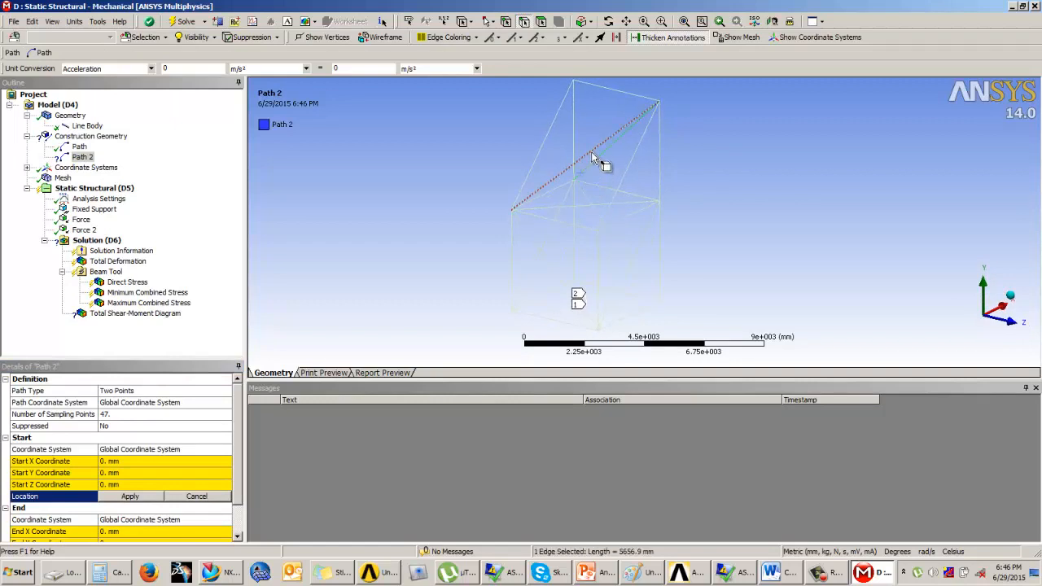
left_click(601, 154, "ctrl")
left_click(610, 91, "ctrl")
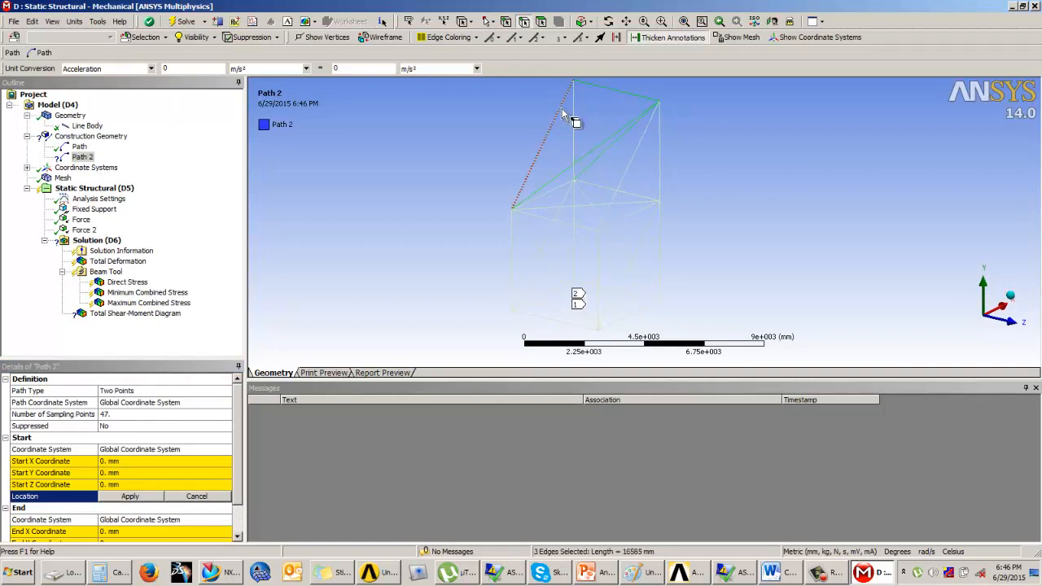
left_click(564, 114, "ctrl")
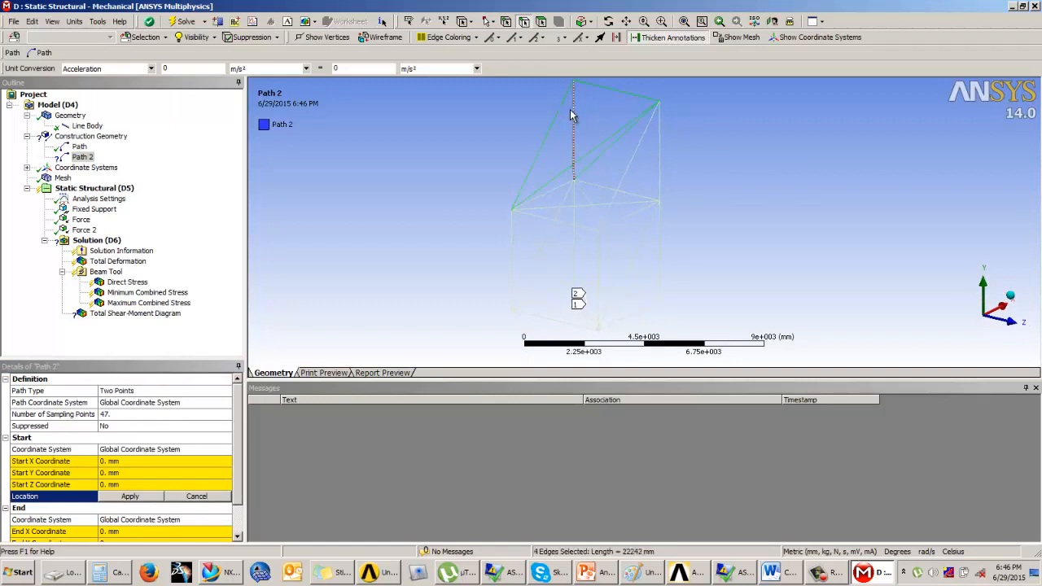
left_click(659, 164, "ctrl")
left_click(642, 196, "ctrl")
left_click(624, 202, "ctrl")
left_click(587, 199, "ctrl")
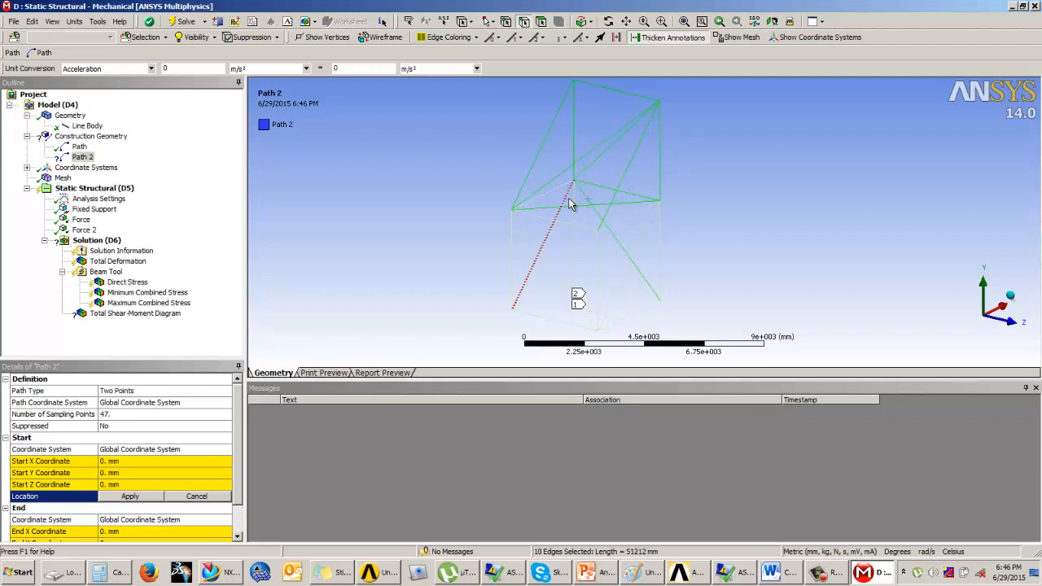
left_click(570, 222, "ctrl")
left_click(539, 245, "ctrl")
left_click(530, 235, "ctrl")
left_click(512, 240, "ctrl")
left_click(574, 241, "ctrl")
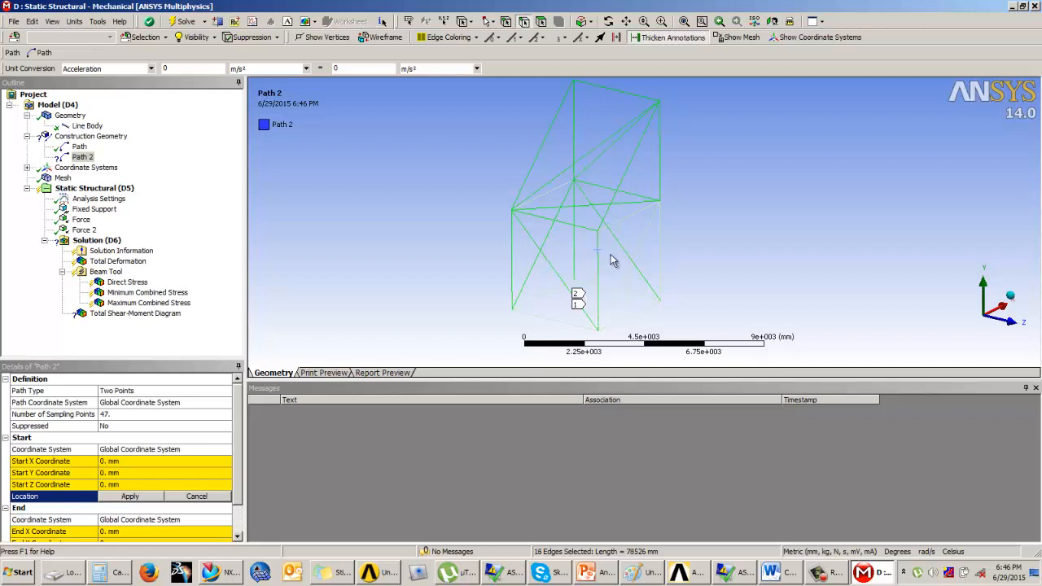
left_click(645, 256, "ctrl")
left_click(640, 218, "ctrl")
left_click(662, 236, "ctrl")
left_click(640, 310, "ctrl")
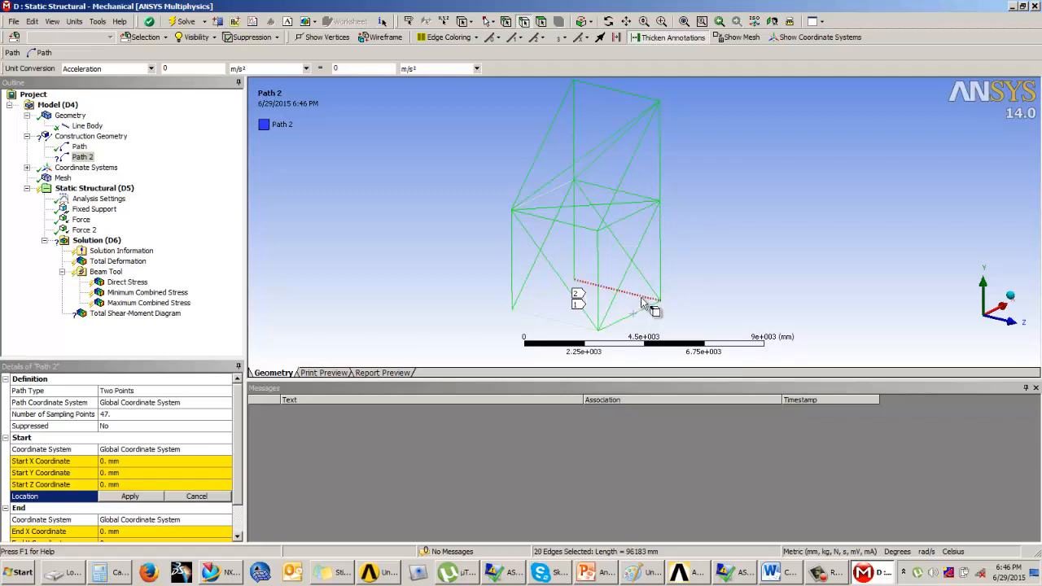
left_click(642, 303, "ctrl")
left_click(559, 294, "ctrl")
left_click(552, 319, "ctrl")
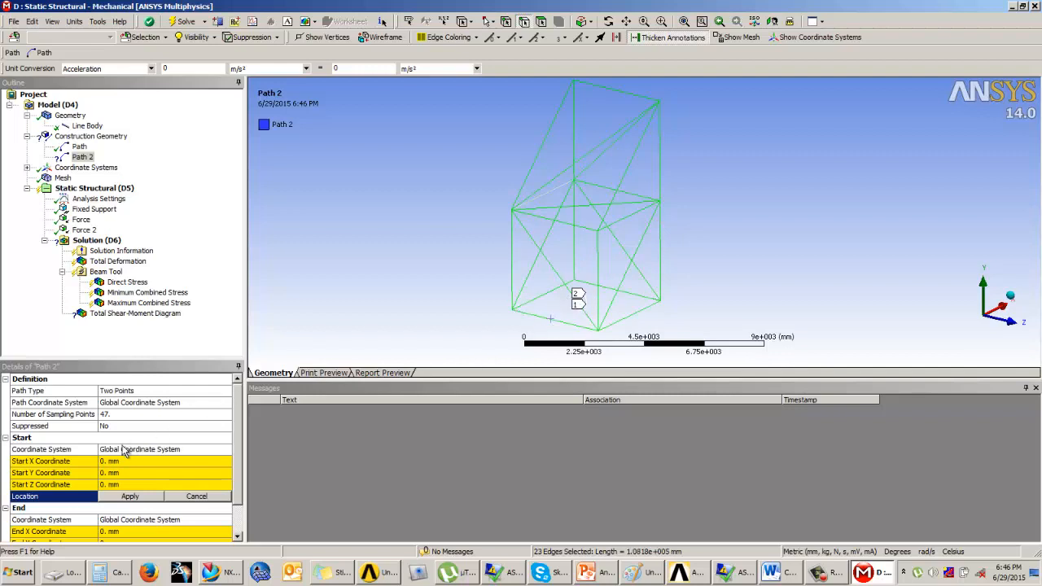
left_click(129, 497)
Set the path type of Path 2 to Edge
left_click(147, 391)
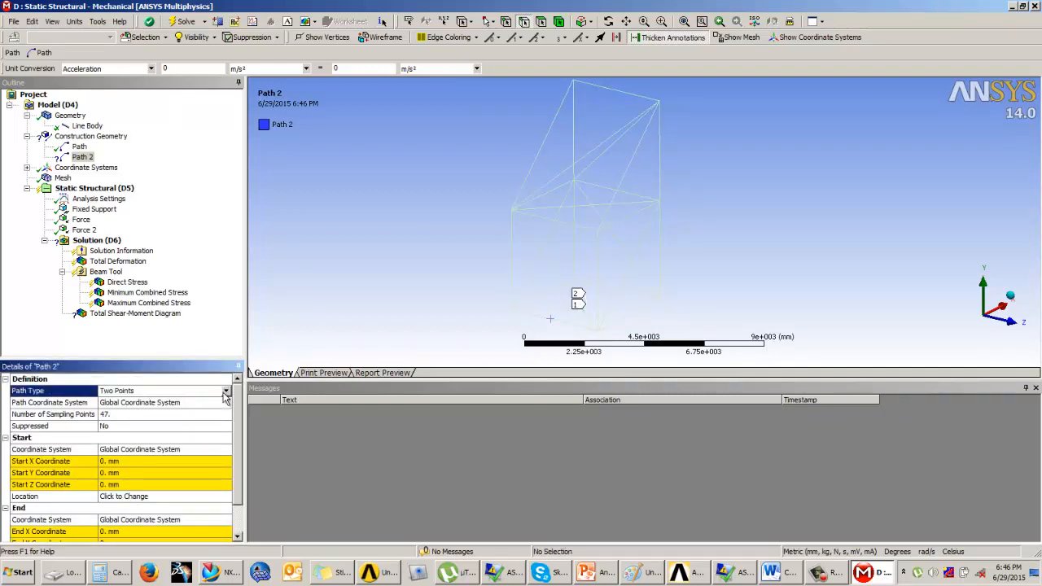
left_click(227, 391)
left_click(122, 410)
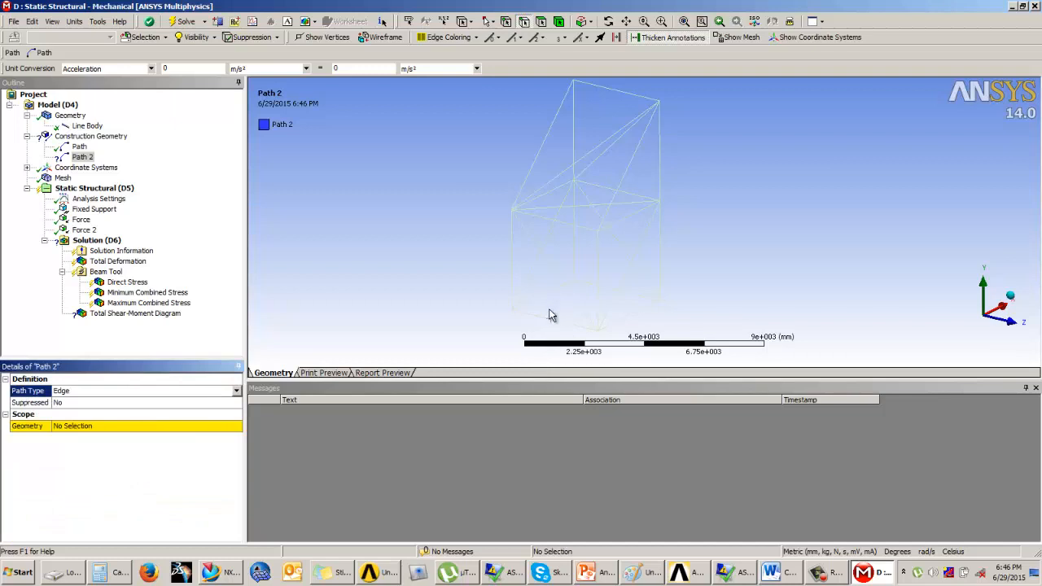
Try to select all the truss edges together as the geometry of Path 2
left_click(540, 315)
left_click(530, 271, "ctrl")
left_click(512, 266, "ctrl")
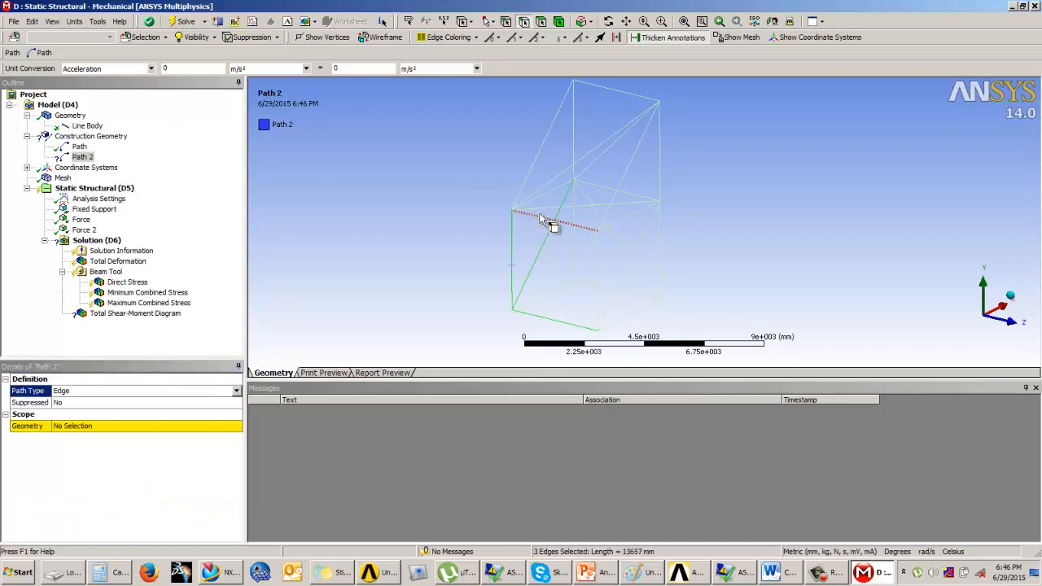
left_click(538, 215, "ctrl")
left_click(525, 226, "ctrl")
left_click(546, 208, "ctrl")
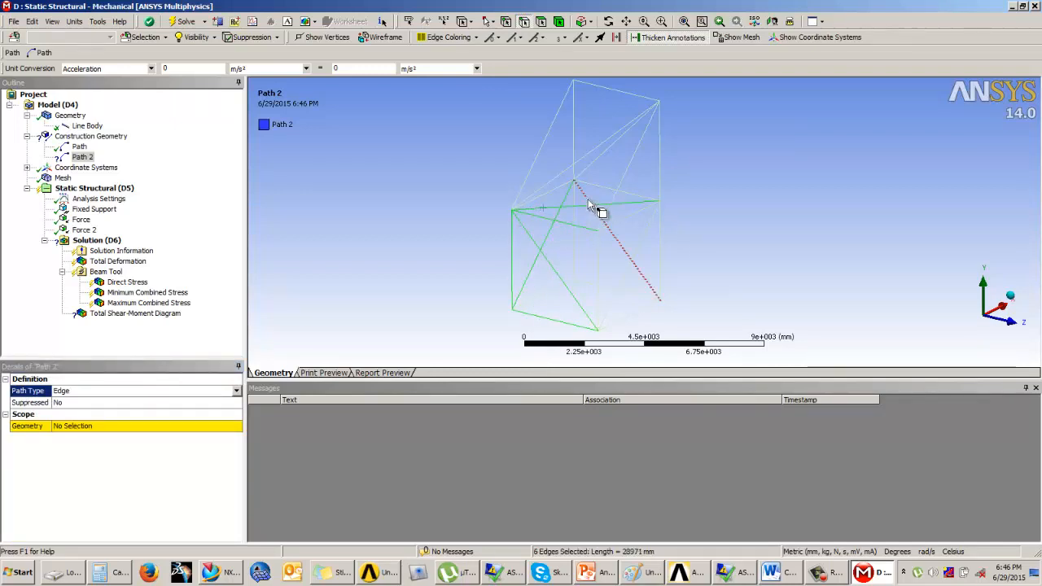
left_click(588, 199, "ctrl")
left_click(557, 185, "ctrl")
left_click(555, 179, "ctrl")
left_click(539, 152, "ctrl")
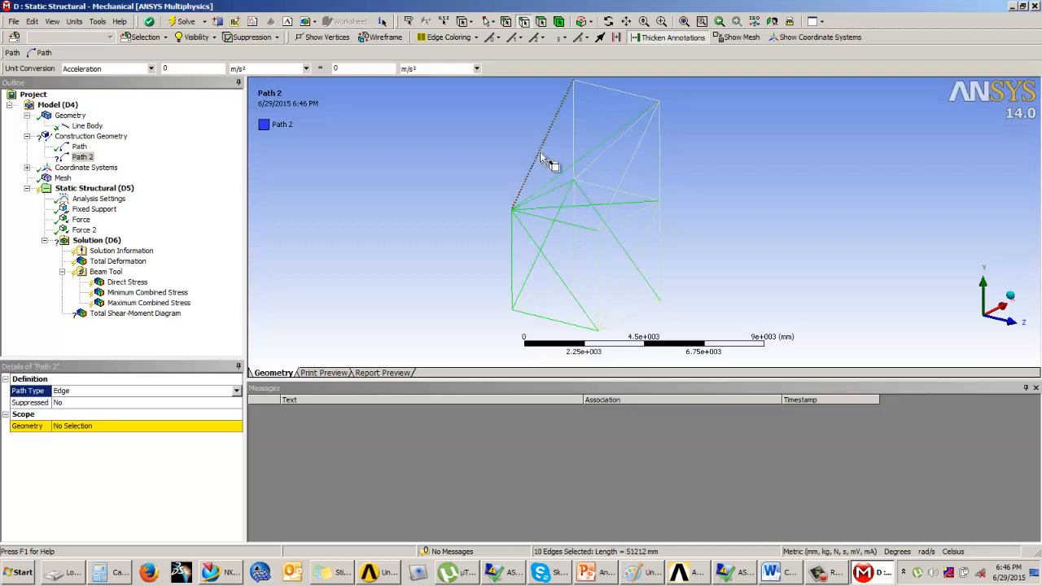
left_click(574, 123, "ctrl")
left_click(600, 89, "ctrl")
left_click(625, 141, "ctrl")
left_click(645, 162, "ctrl")
left_click(660, 161, "ctrl")
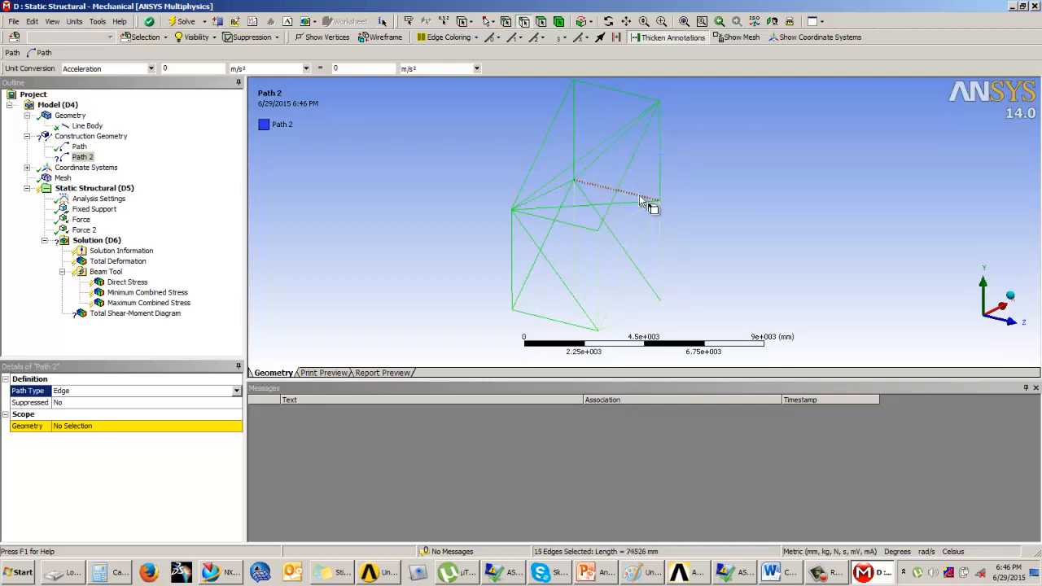
left_click(646, 208, "ctrl")
left_click(643, 229, "ctrl")
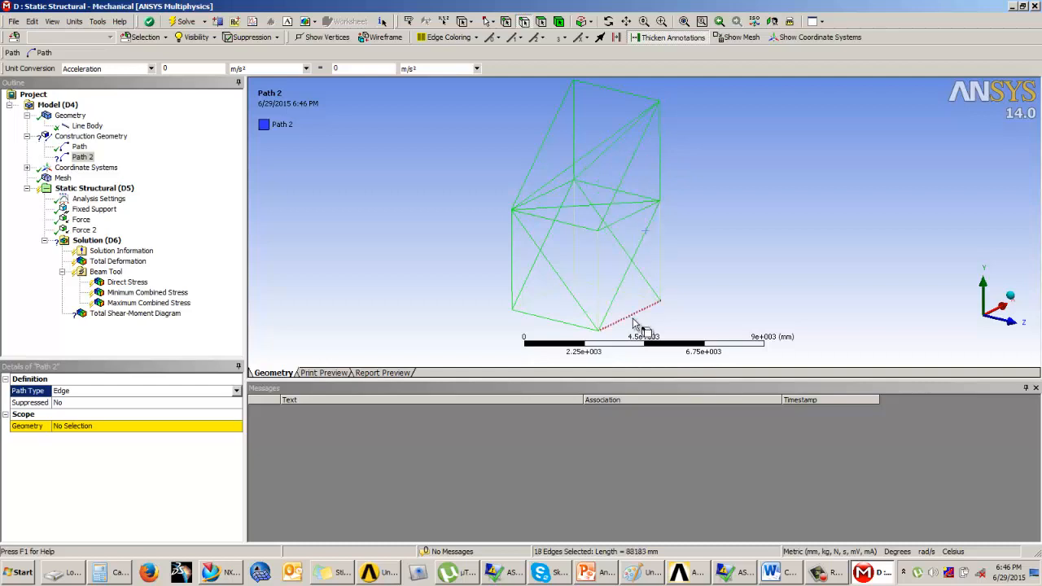
left_click(634, 316, "ctrl")
left_click(634, 295, "ctrl")
left_click(661, 265, "ctrl")
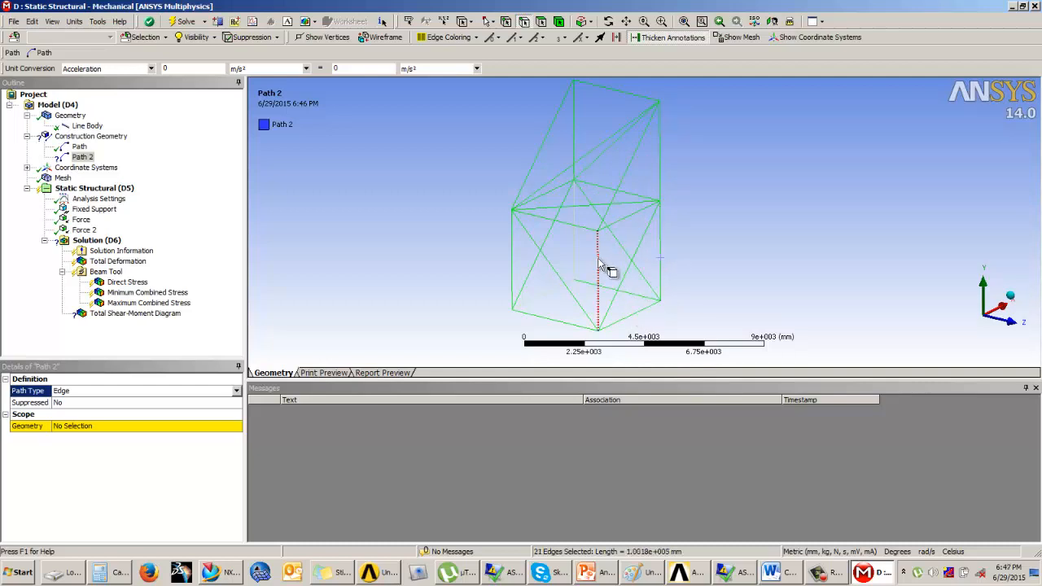
left_click(598, 259, "ctrl")
left_click(575, 245, "ctrl")
left_click(121, 429)
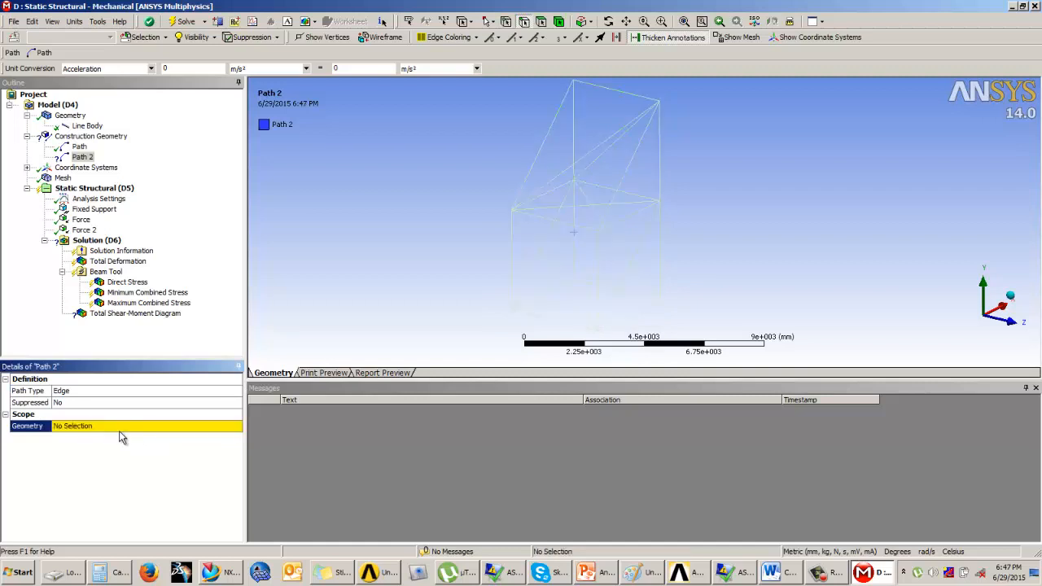
Scope Path 2 to a single horizontal edge at the truss's middle level, adjoining the edge used by the first path
left_click(115, 429)
left_click(599, 260)
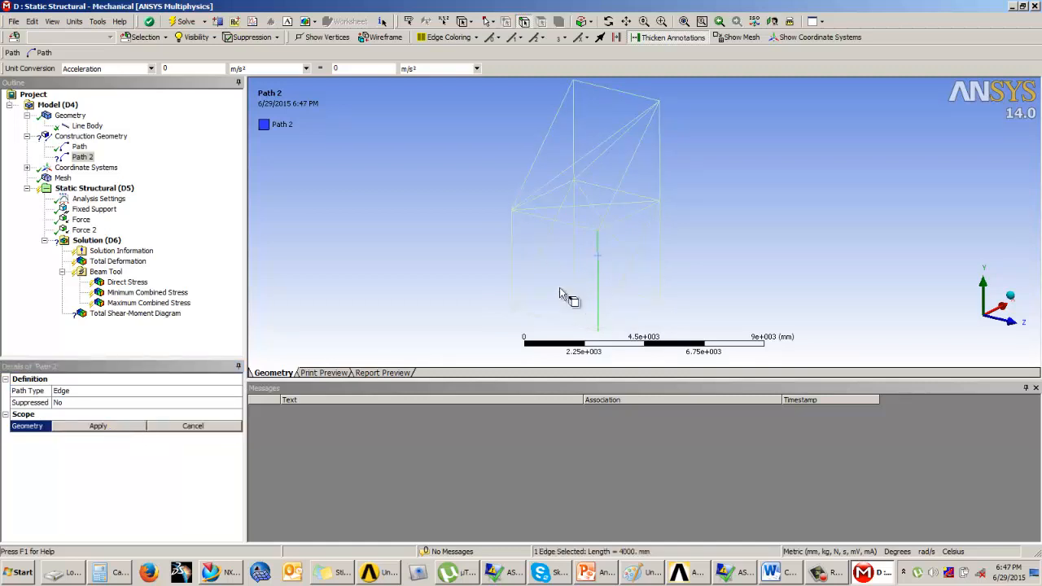
left_click(92, 430)
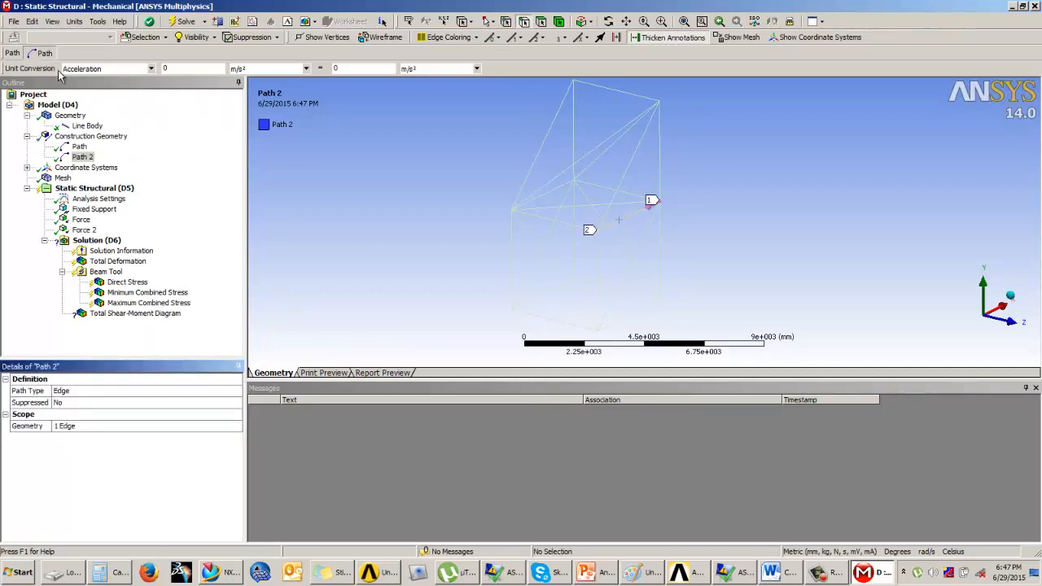
Insert a third path of type Edge and scope it to the upper vertical edge between the truss's middle level and top
left_click(41, 52)
left_click(209, 400)
left_click(211, 390)
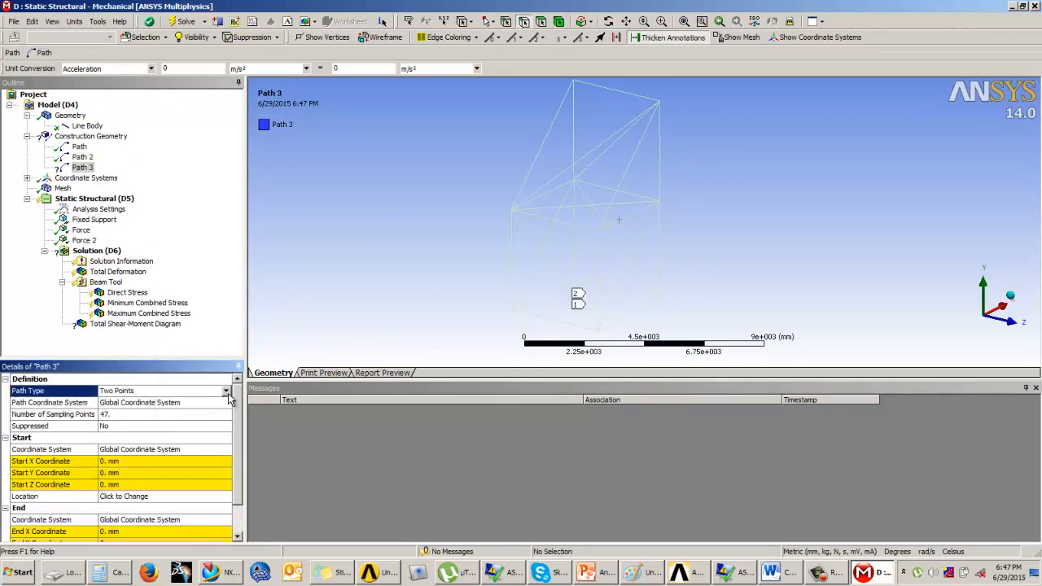
left_click(231, 391)
left_click(145, 413)
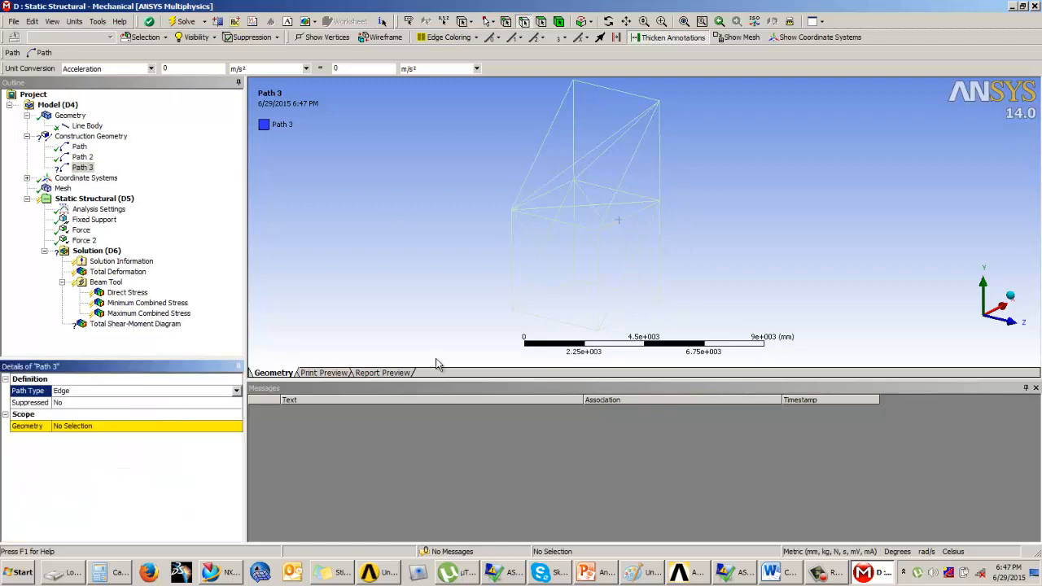
left_click(657, 186)
left_click(83, 425)
left_click(84, 430)
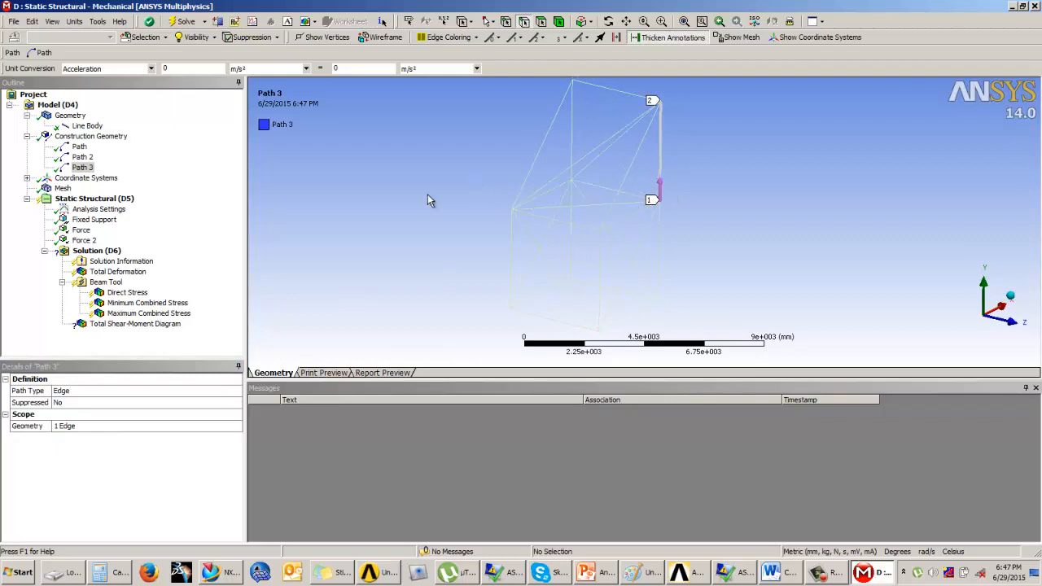
Assign the first path to the Total Shear-Moment Diagram and solve the static structural analysis
left_click(114, 324)
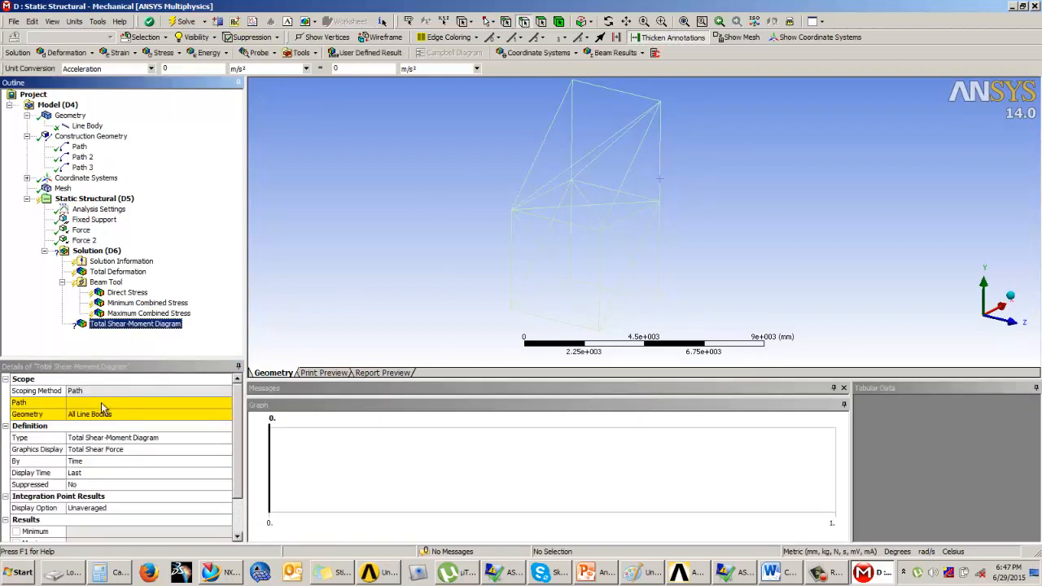
left_click(190, 405)
left_click(227, 405)
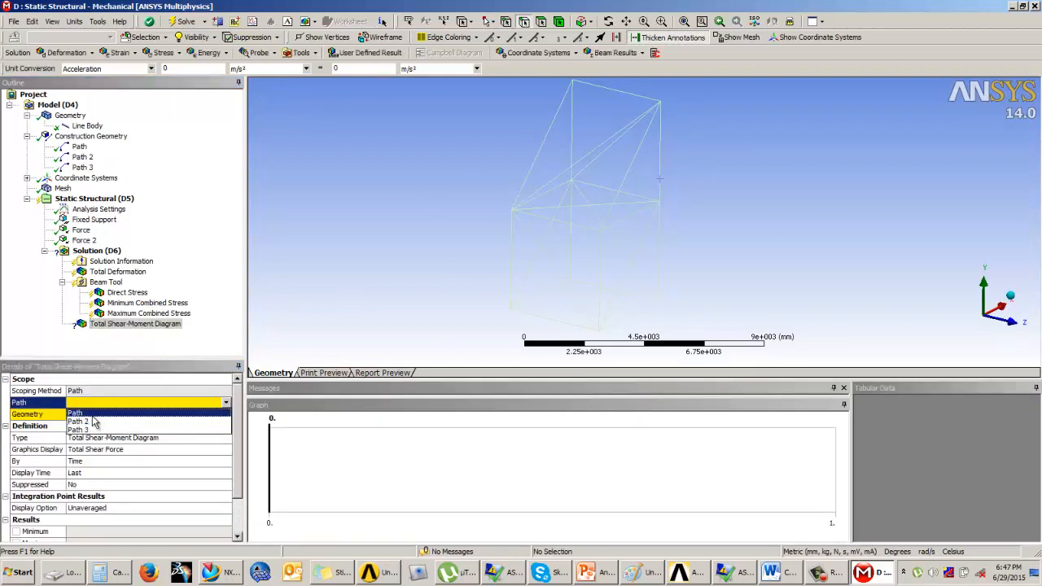
left_click(98, 418)
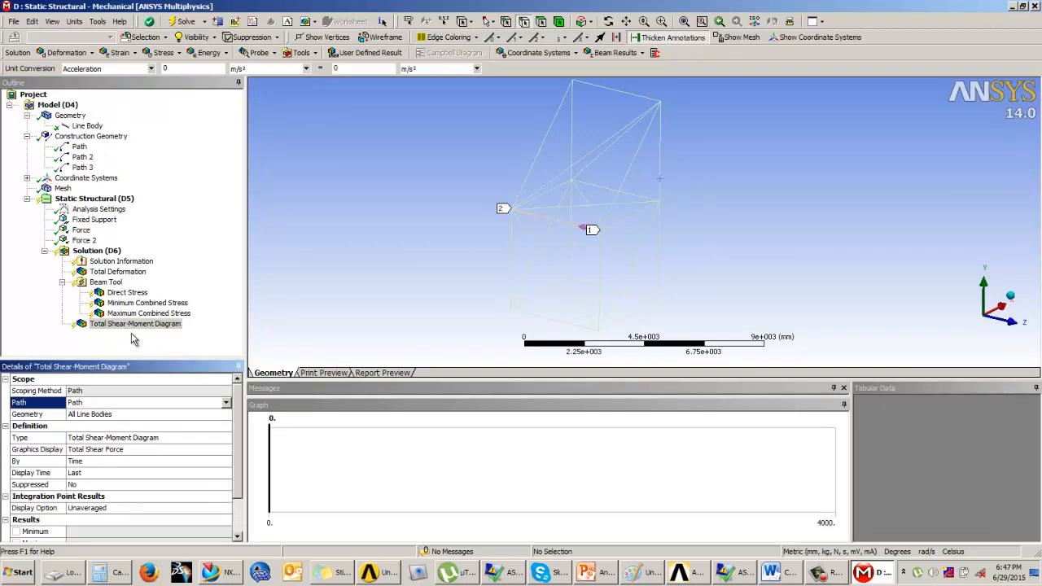
right_click(94, 252)
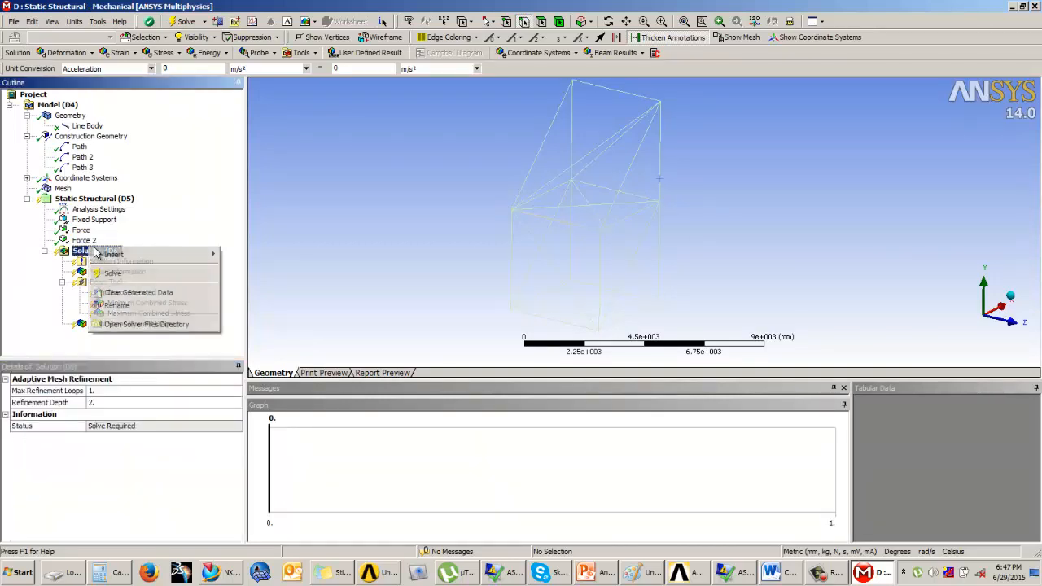
left_click(112, 273)
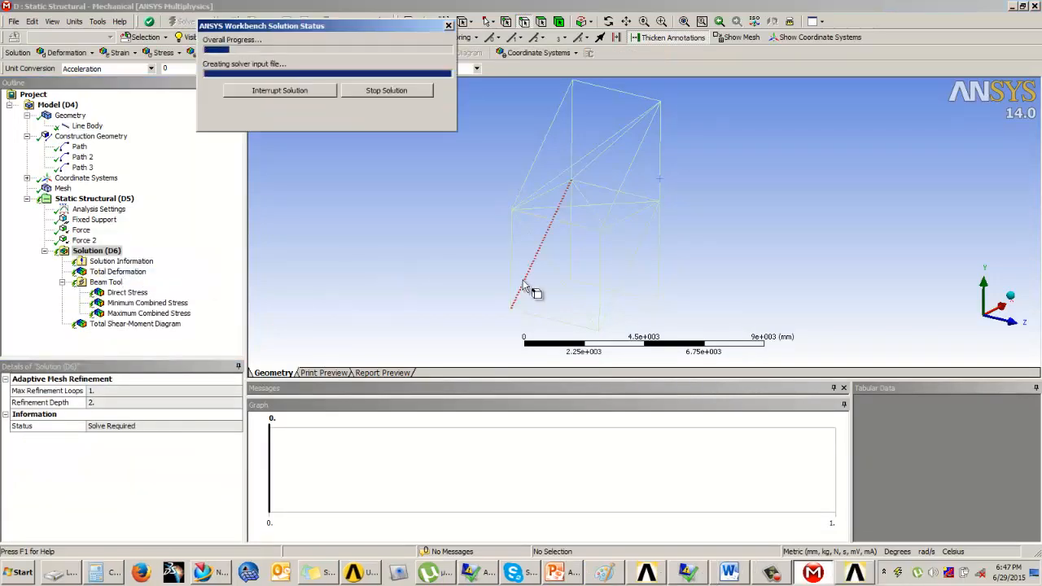
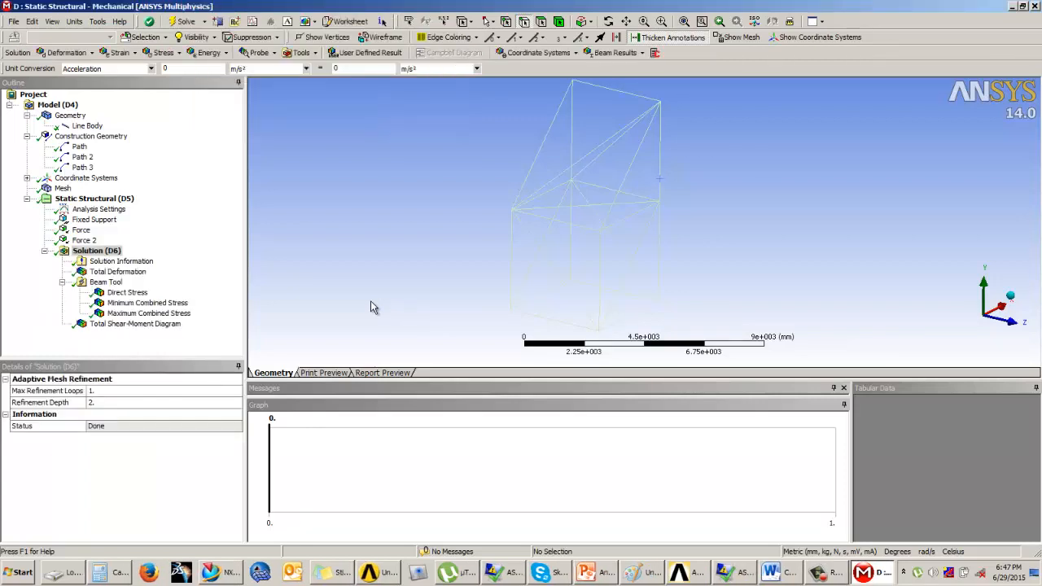
Examine the Total Deformation and Direct Stress results on the truss from different angles
left_click(118, 271)
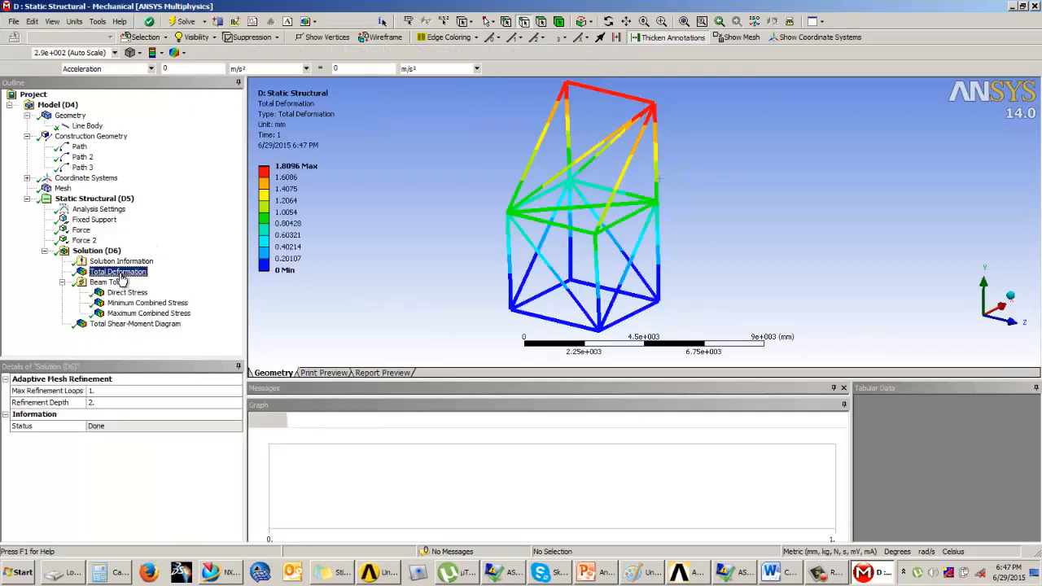
mouse_move(622, 200)
middle_mouse_down()
mouse_move(634, 178)
mouse_move(616, 204)
mouse_move(611, 194)
middle_mouse_up()
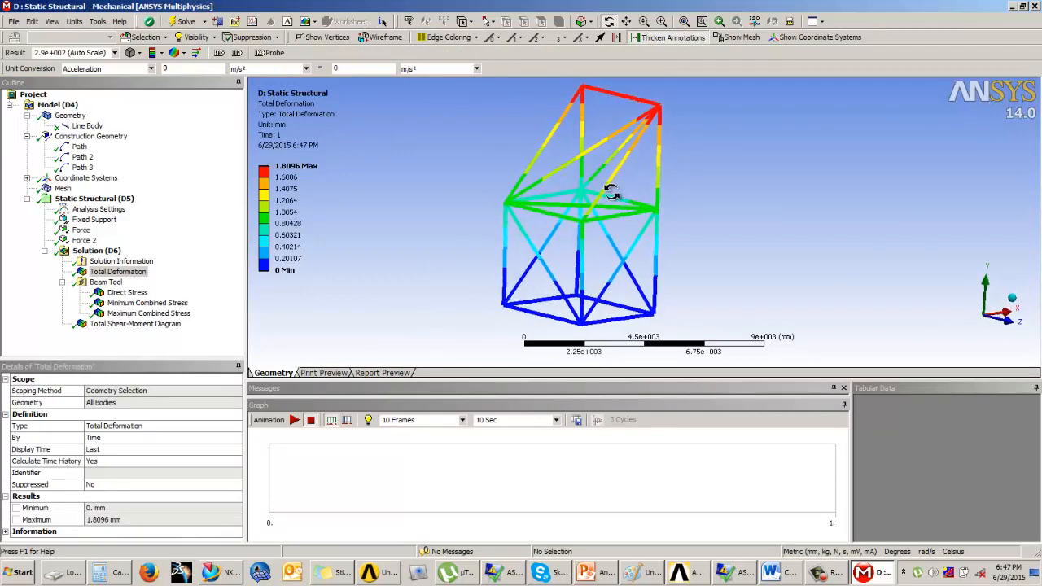
left_click(114, 292)
middle_click_drag(489, 249, 374, 290)
Review the Total Shear-Moment Diagram for the first path with an enlarged graph area, and play its animation
left_click(135, 324)
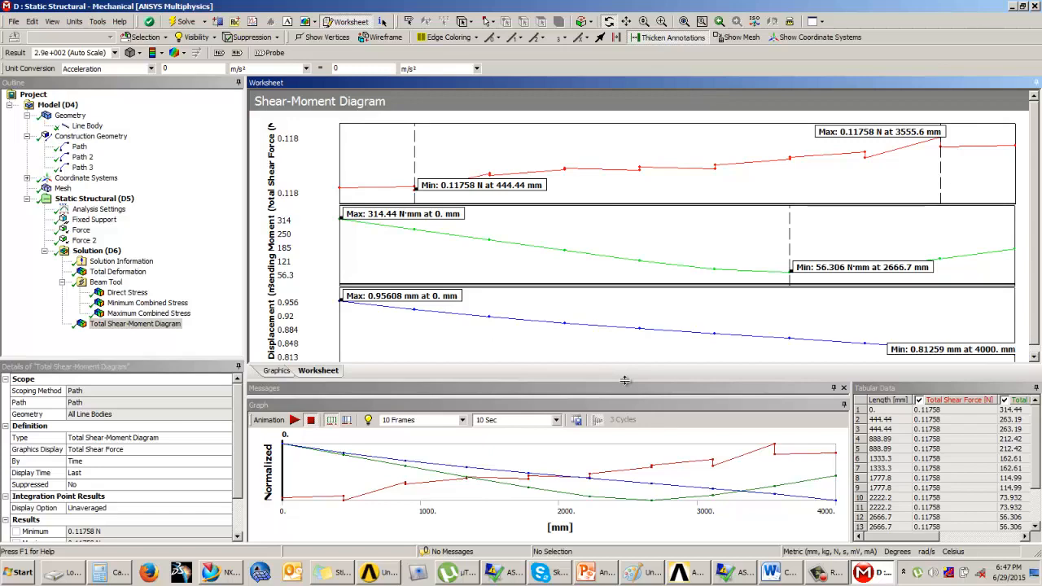
left_click_drag(625, 380, 607, 342)
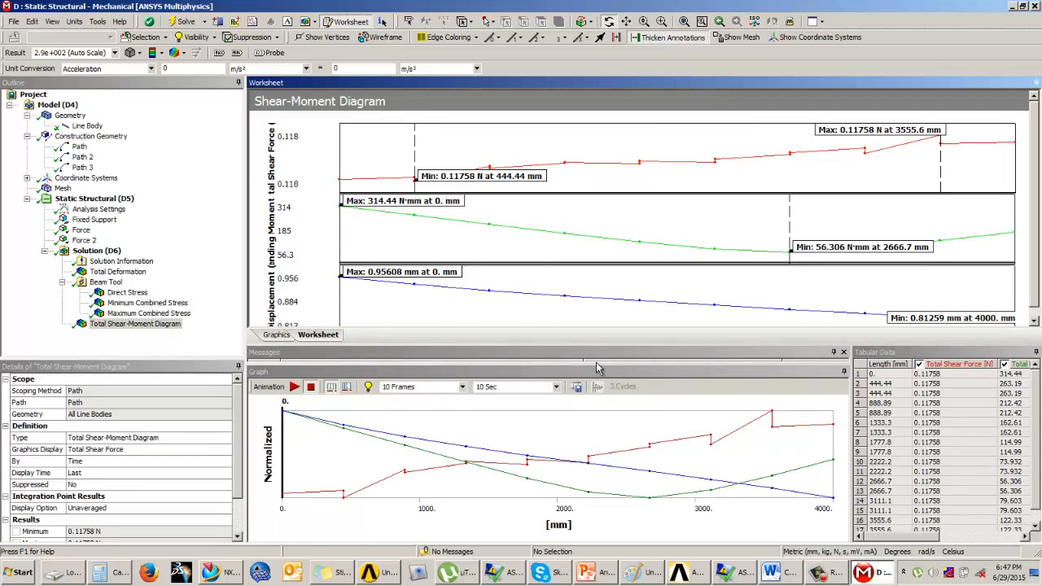
left_click(294, 386)
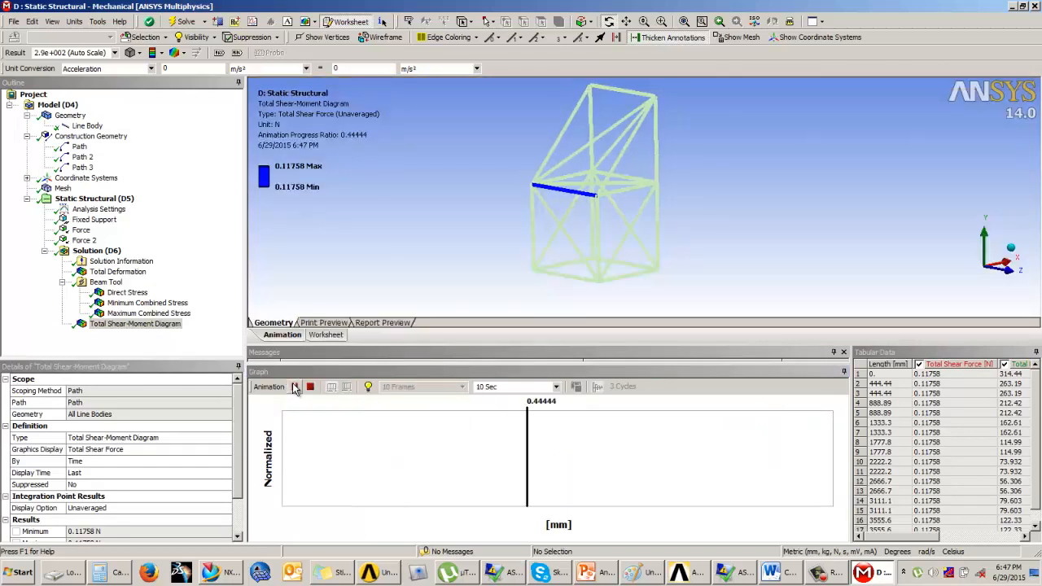
left_click(116, 324)
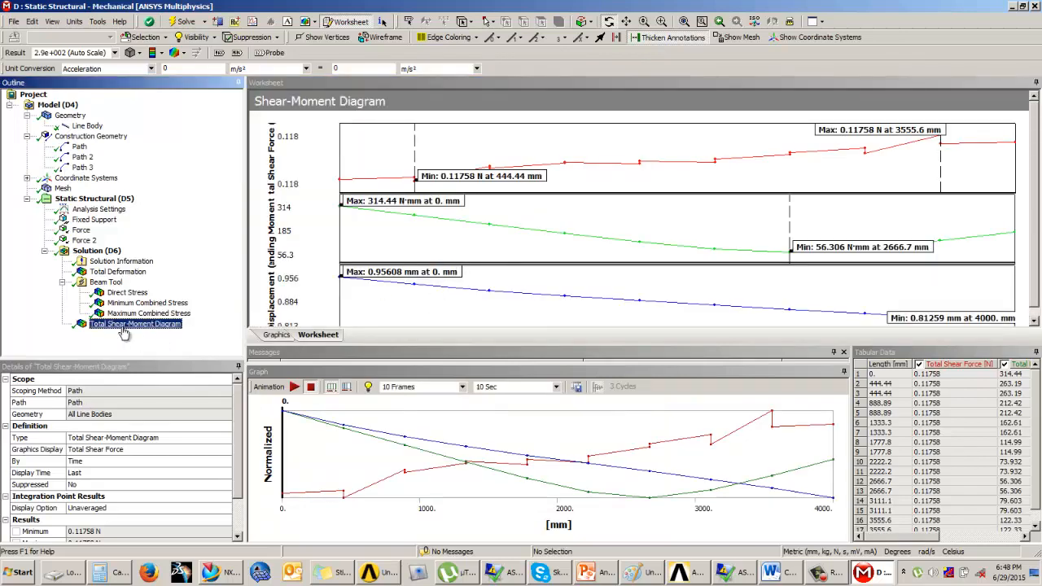
Add a second Shear-Moment Diagram beam result scoped to Path 2 and evaluate it
left_click(96, 250)
left_click(615, 53)
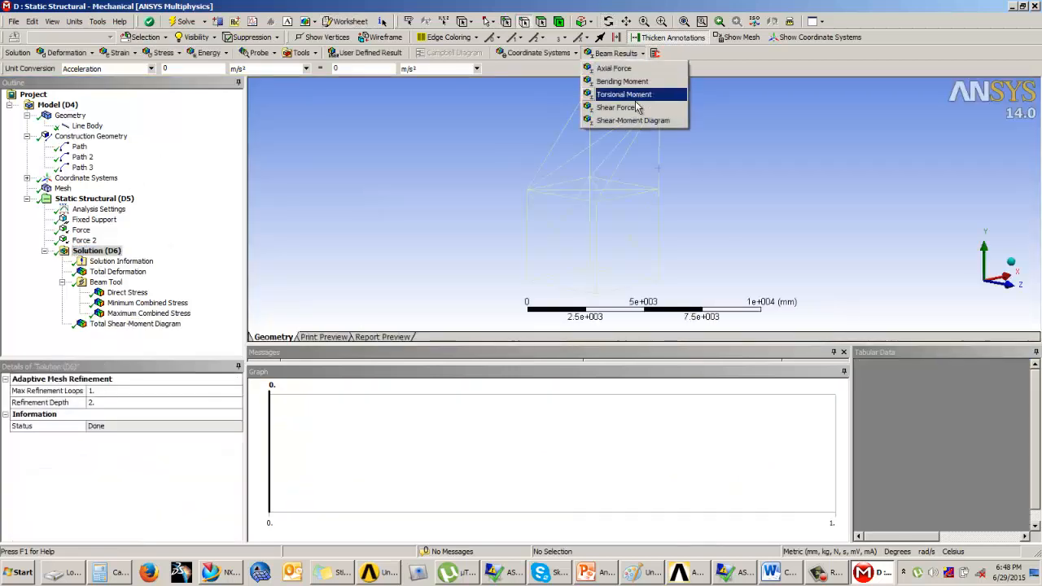
left_click(633, 120)
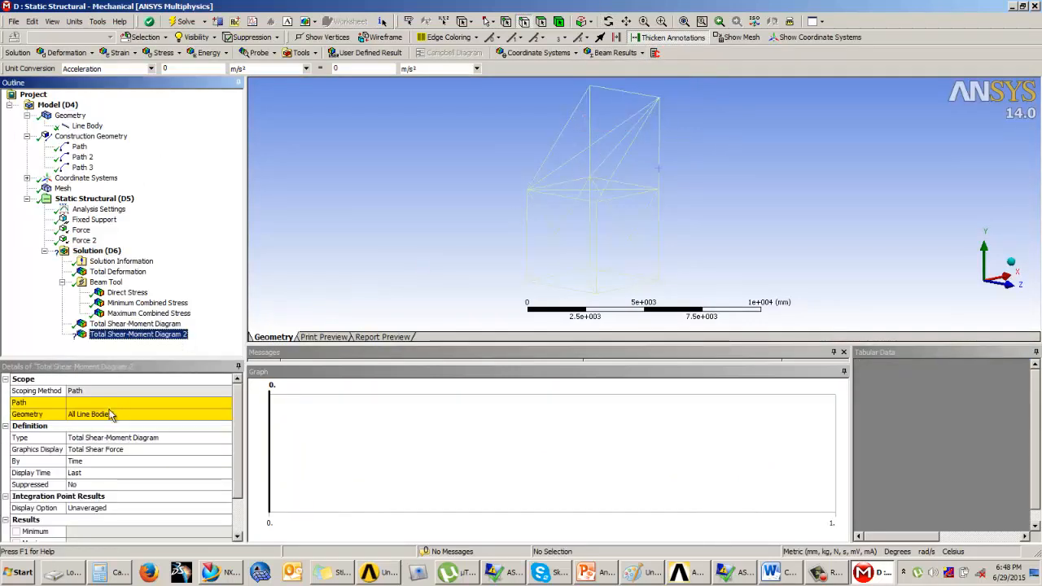
left_click(122, 407)
left_click(122, 407)
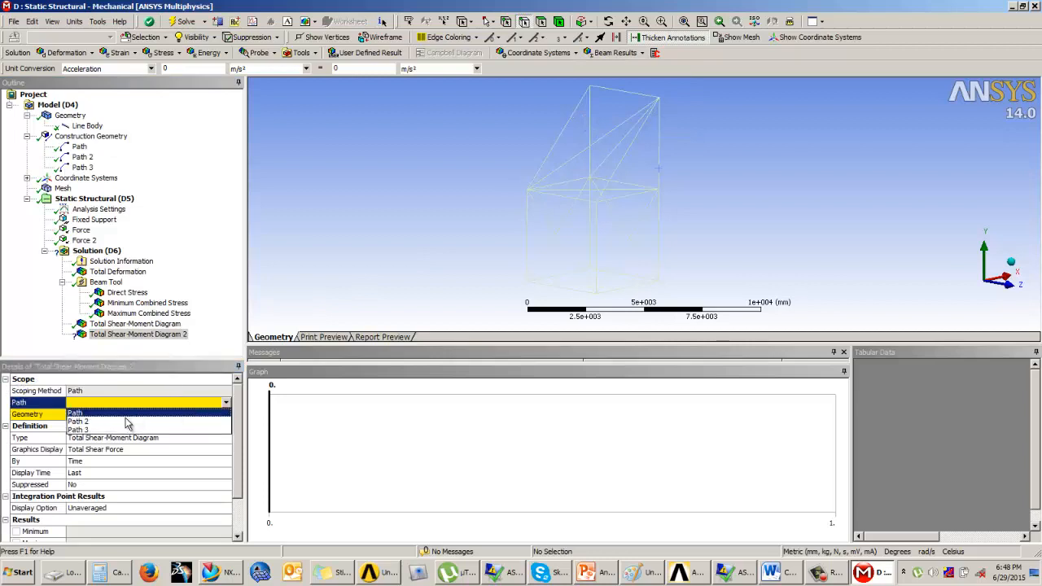
left_click(120, 420)
right_click(111, 334)
left_click(158, 356)
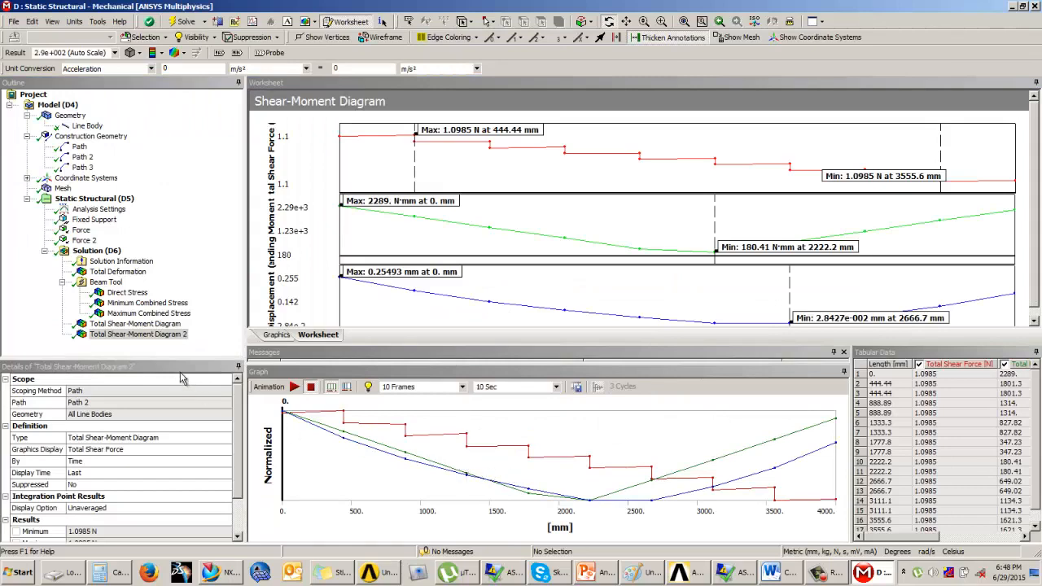
Compare the shear-moment diagrams of the first path and Path 2
left_click(127, 327)
left_click(126, 335)
left_click(128, 326)
left_click(123, 334)
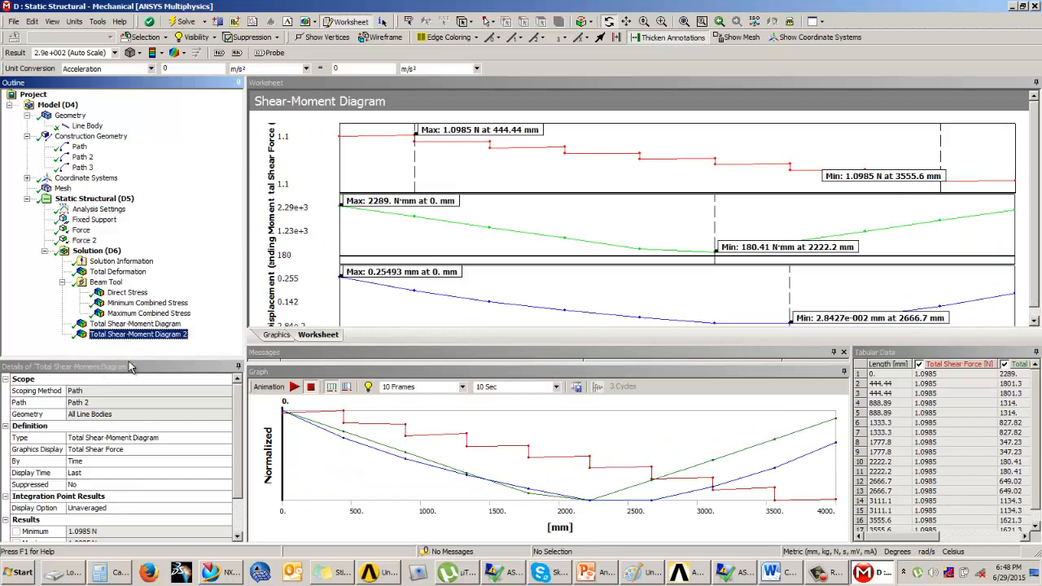
Inspect Total Shear-Moment Diagram 2 on the 3D truss model to locate its path
left_click(276, 335)
left_click_drag(456, 249, 702, 224)
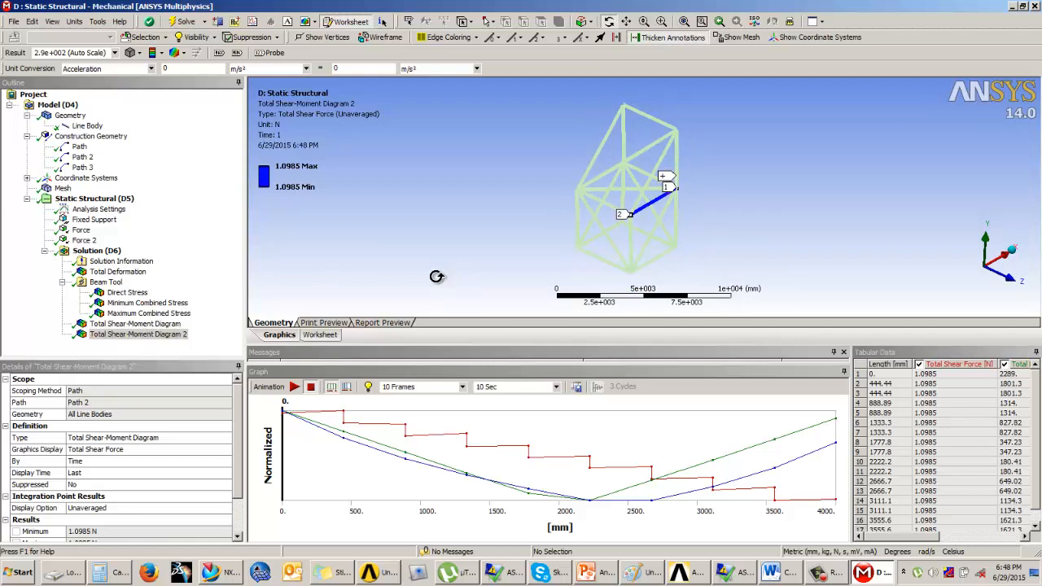
left_click(474, 241)
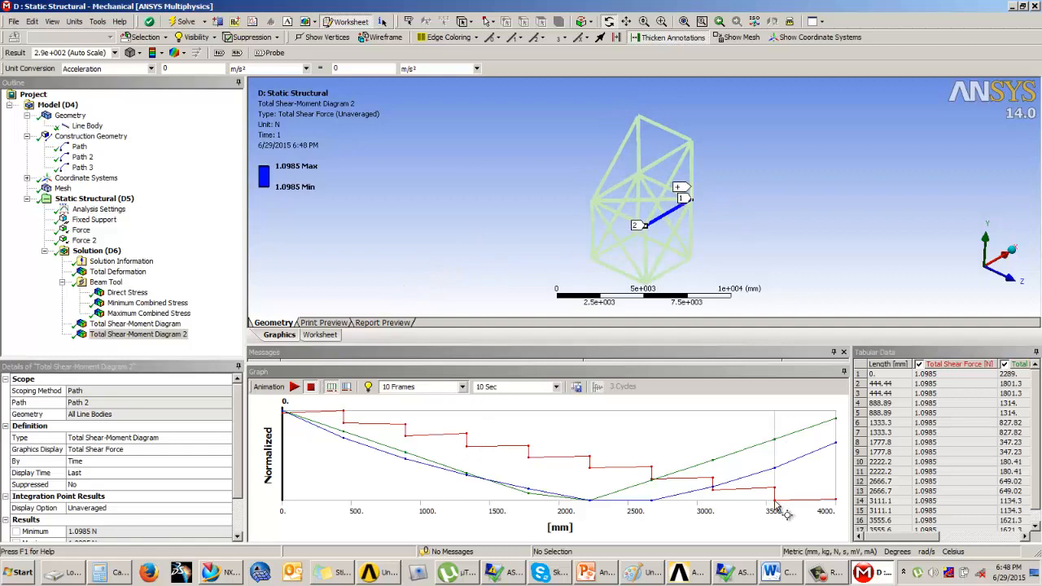
left_click(828, 578)
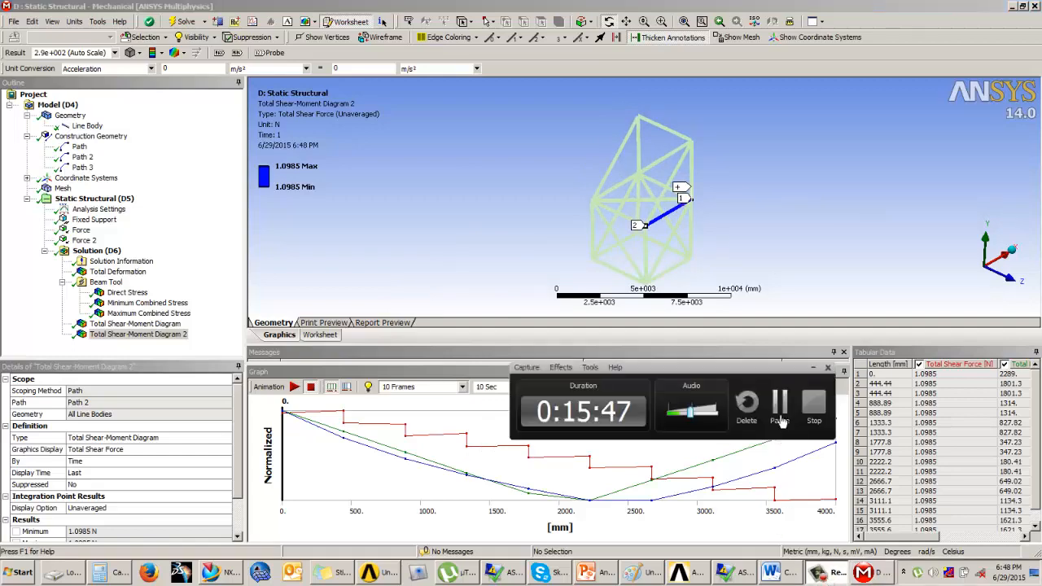